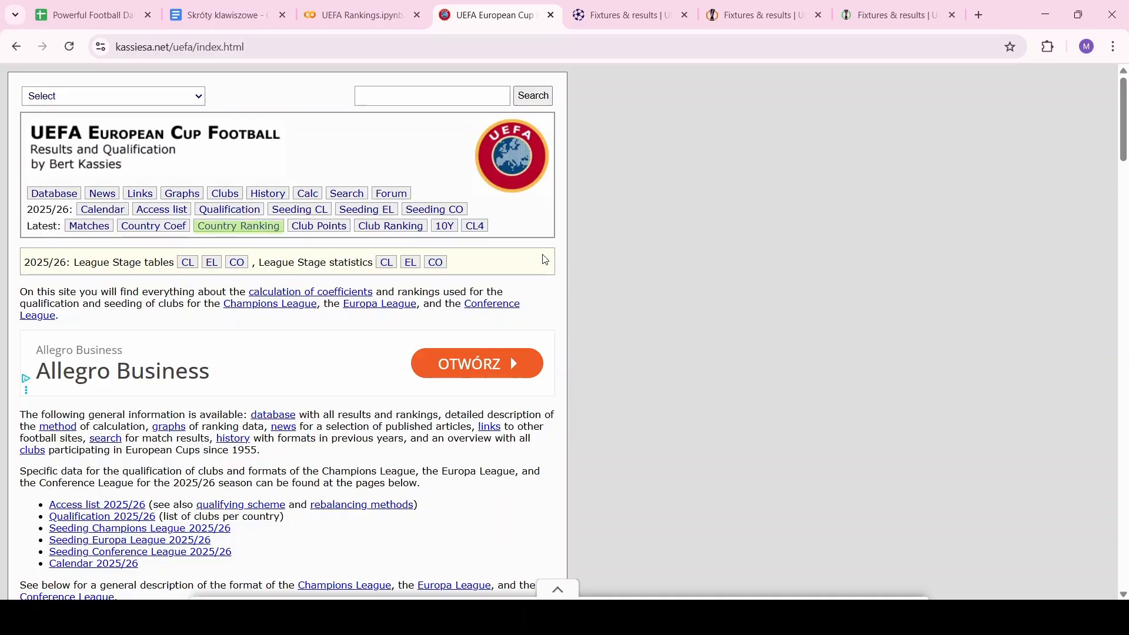
Open the UEFA Country Ranking 2026 table on kassiesa.net and hide the ad banner covering it
click(254, 229)
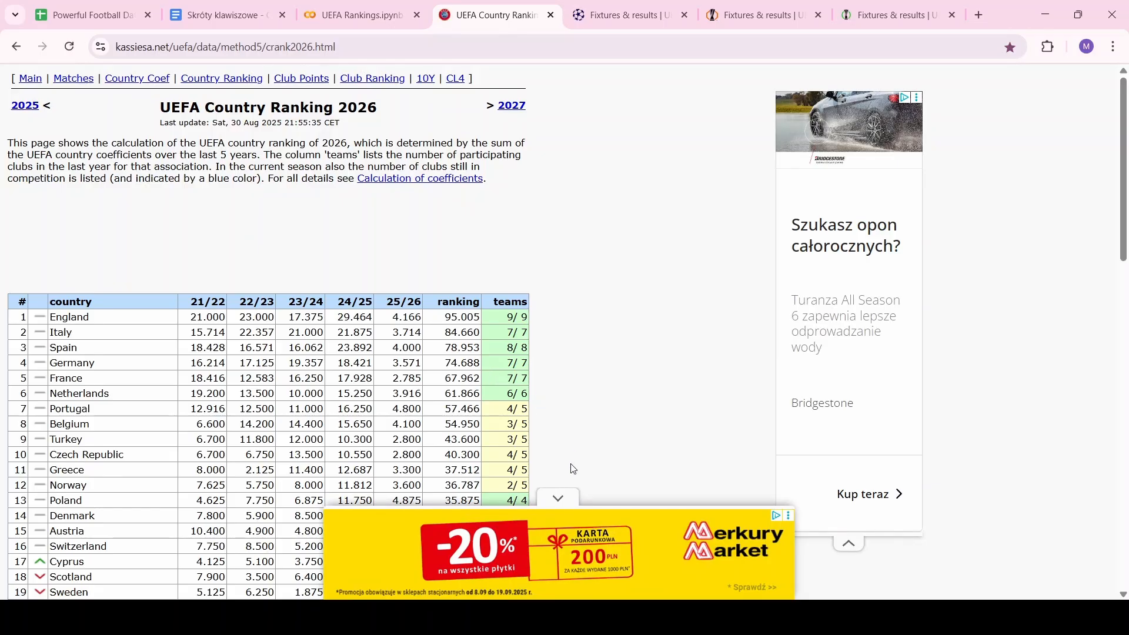
click(569, 501)
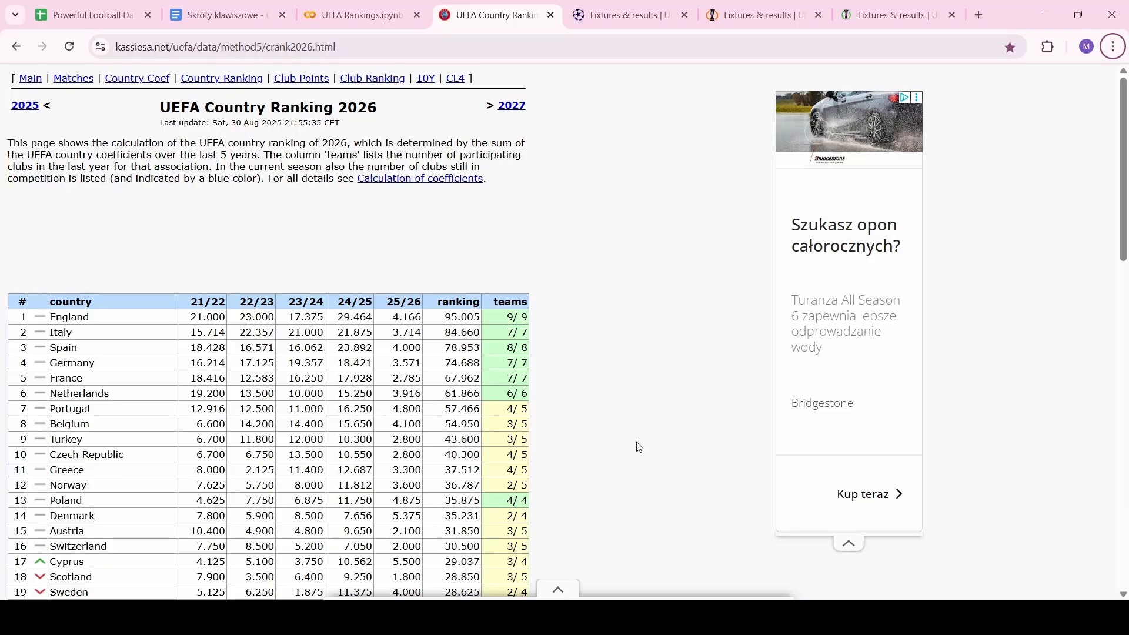
Open the 2025/2026 Country Coefficients page and scroll down through the countries' club tables
click(138, 81)
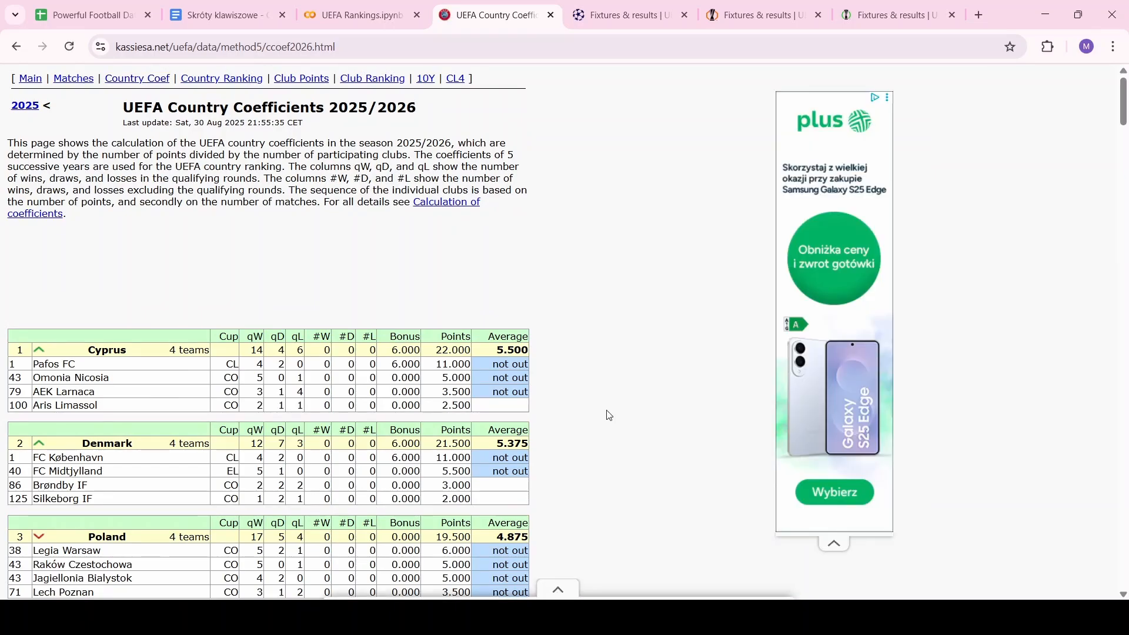
scroll(609, 416, down, 2)
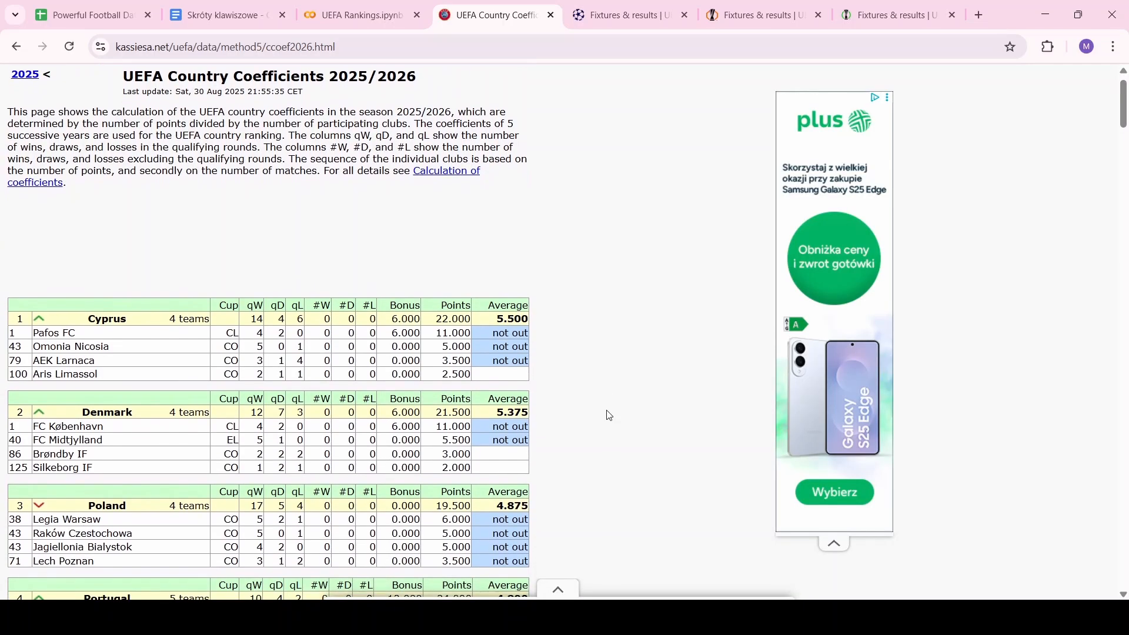
scroll(610, 416, down, 2)
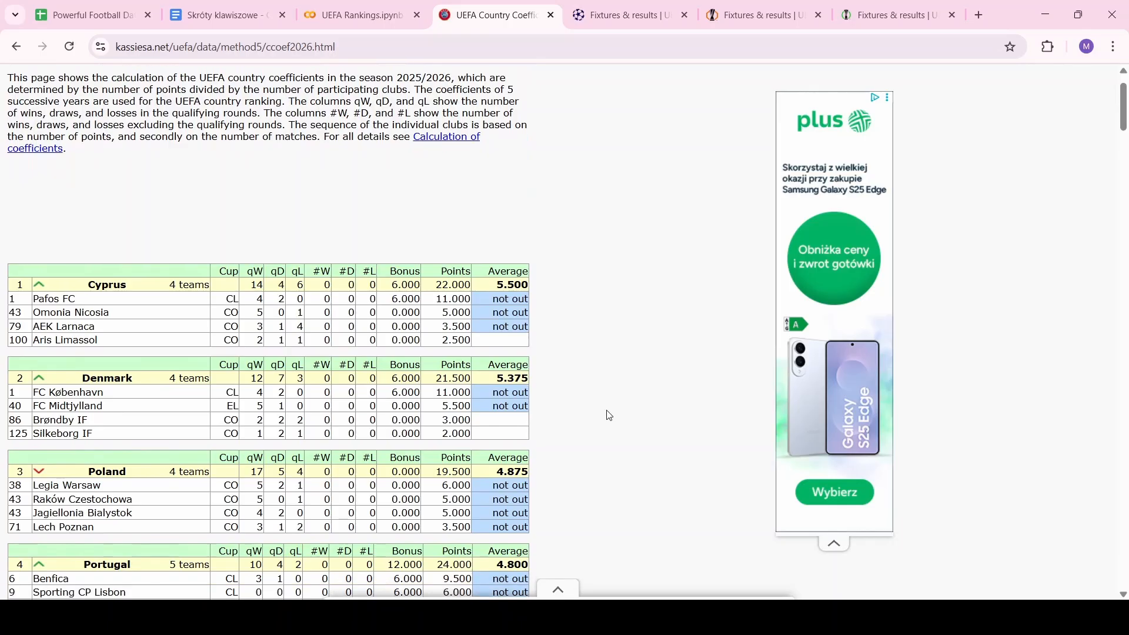
scroll(610, 416, down, 1)
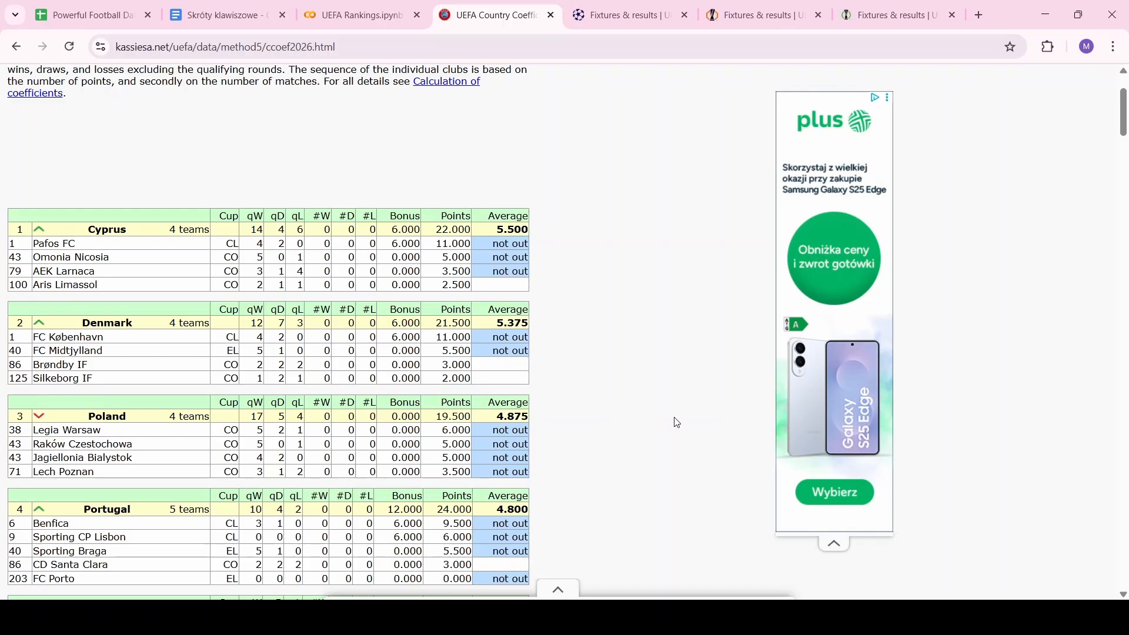
Search the page for 'norway' to bring Norway's club table, 3.600 average, into view
key(ctrl+f)
text(norway)
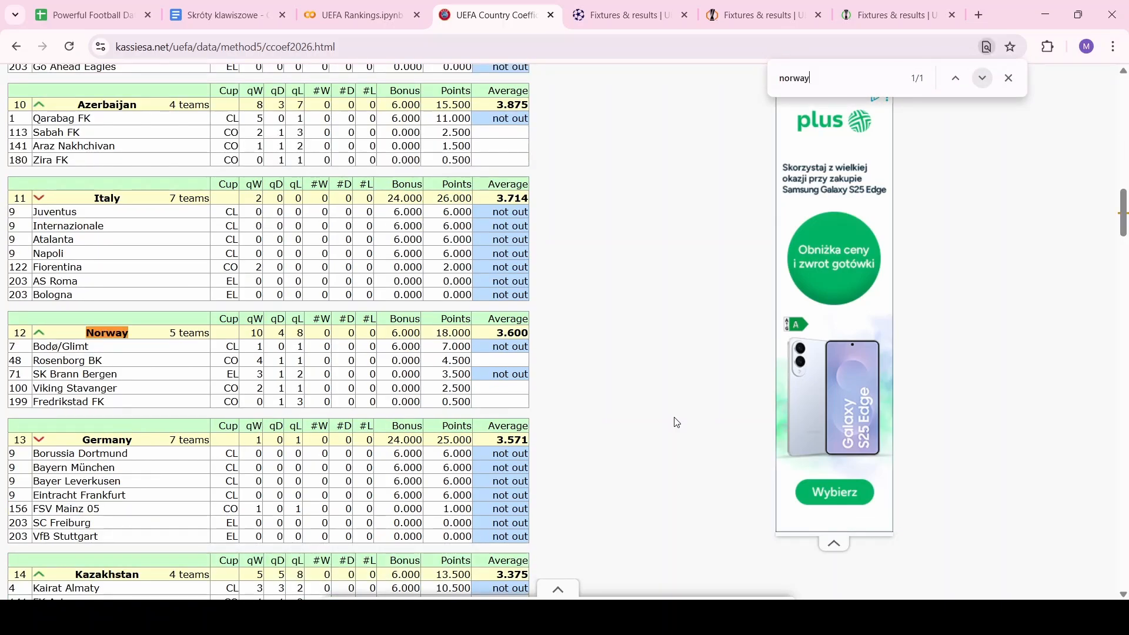
scroll(678, 423, down, 2)
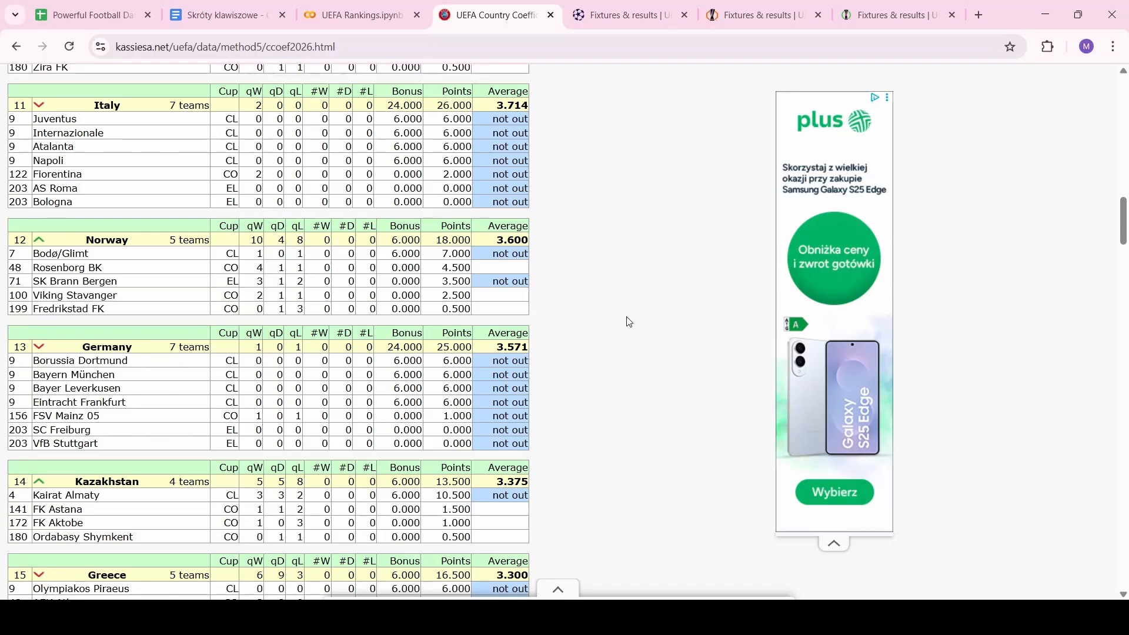
Check the Champions League and Europa League results, then the Conference League fixtures for 28 Aug
click(582, 7)
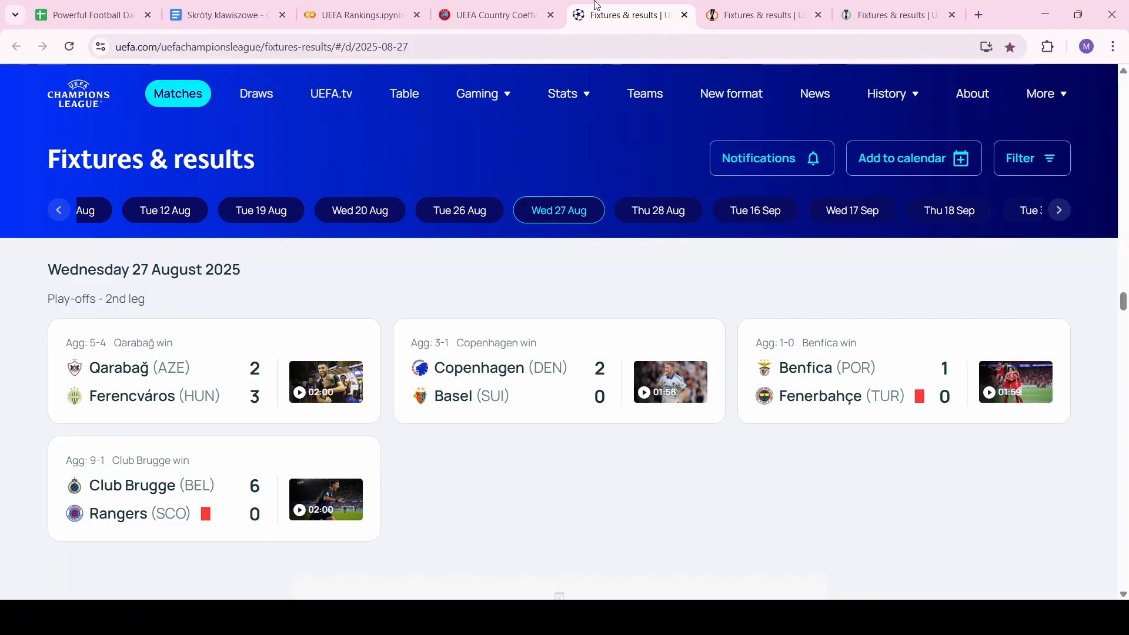
click(751, 6)
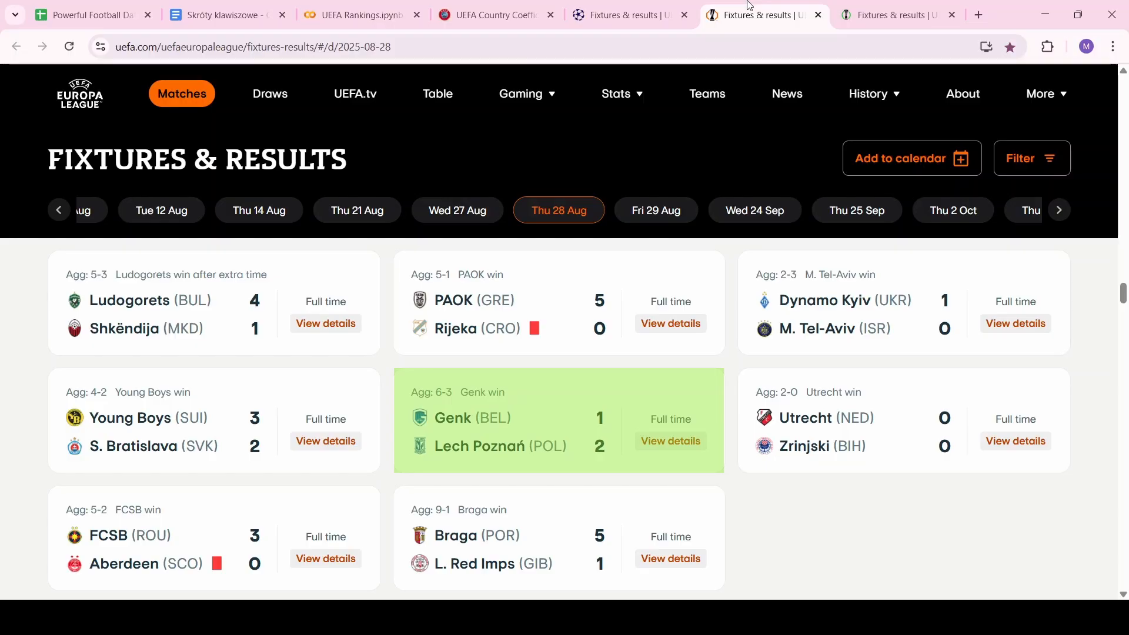
click(882, 10)
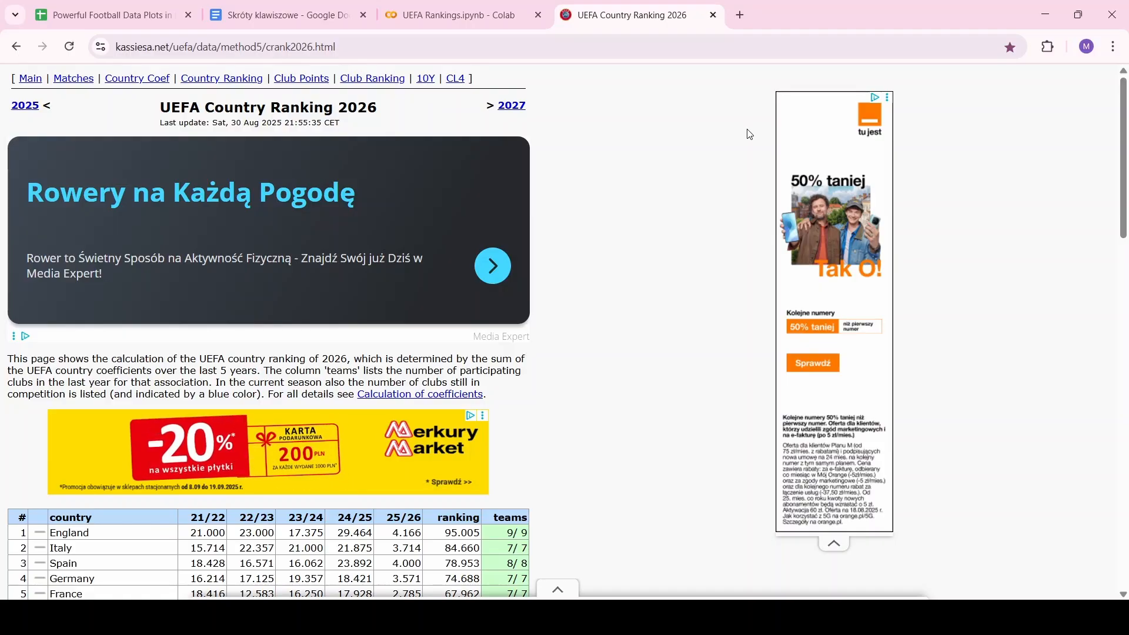
Start a blank spreadsheet via sheets.new and title it 'UEFA Country Ranking'
click(741, 15)
text(sheets.new)
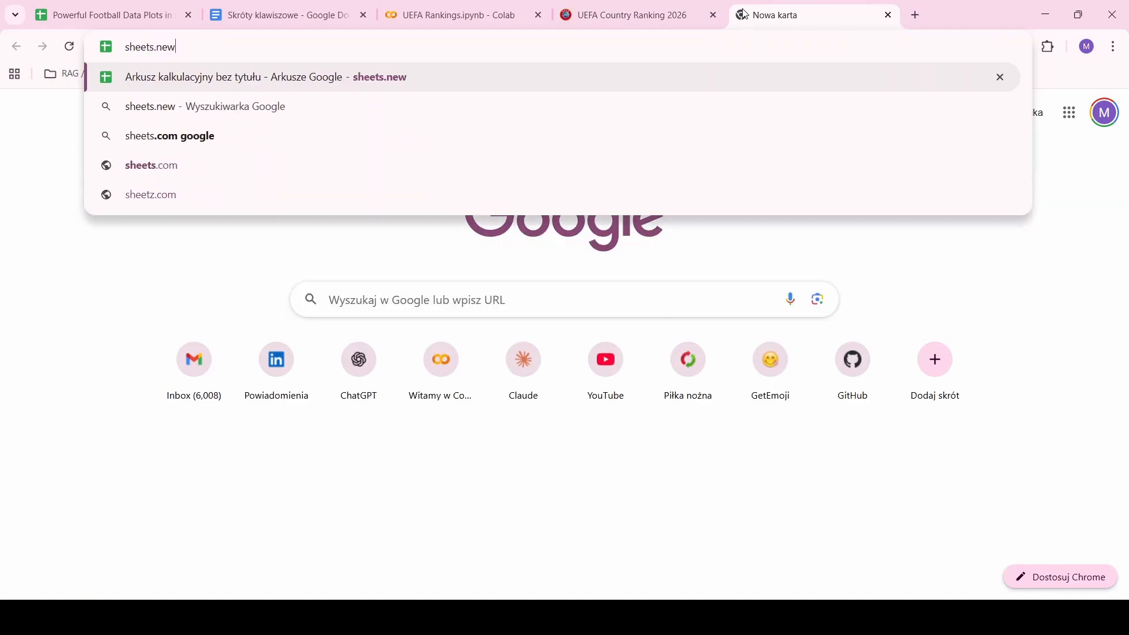
key(Return)
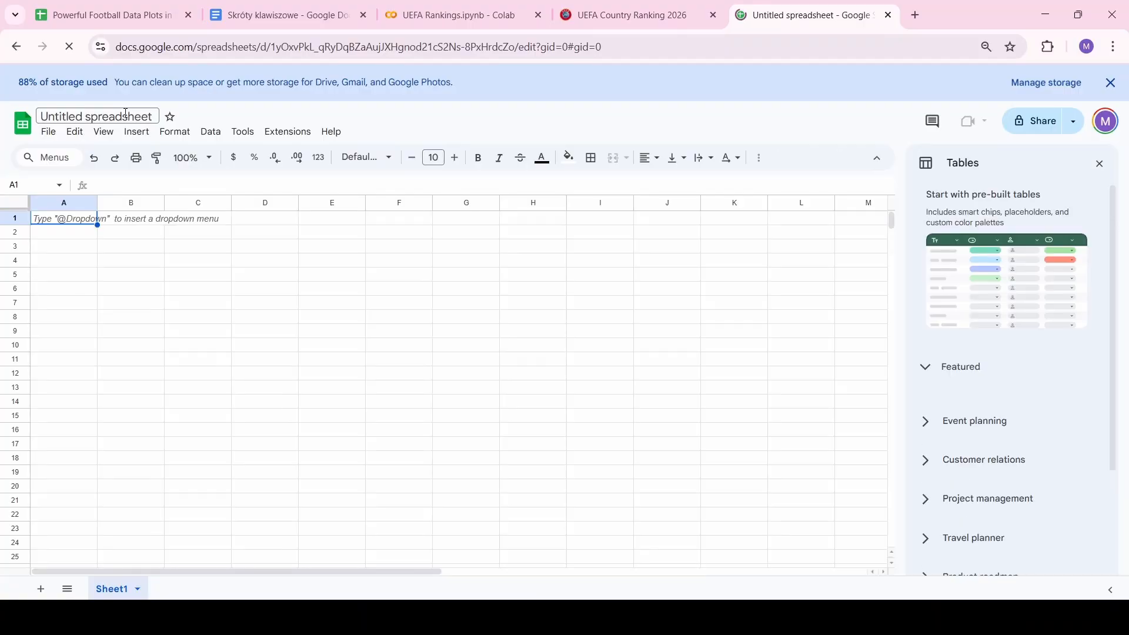
click(125, 113)
text(UEFA Cou)
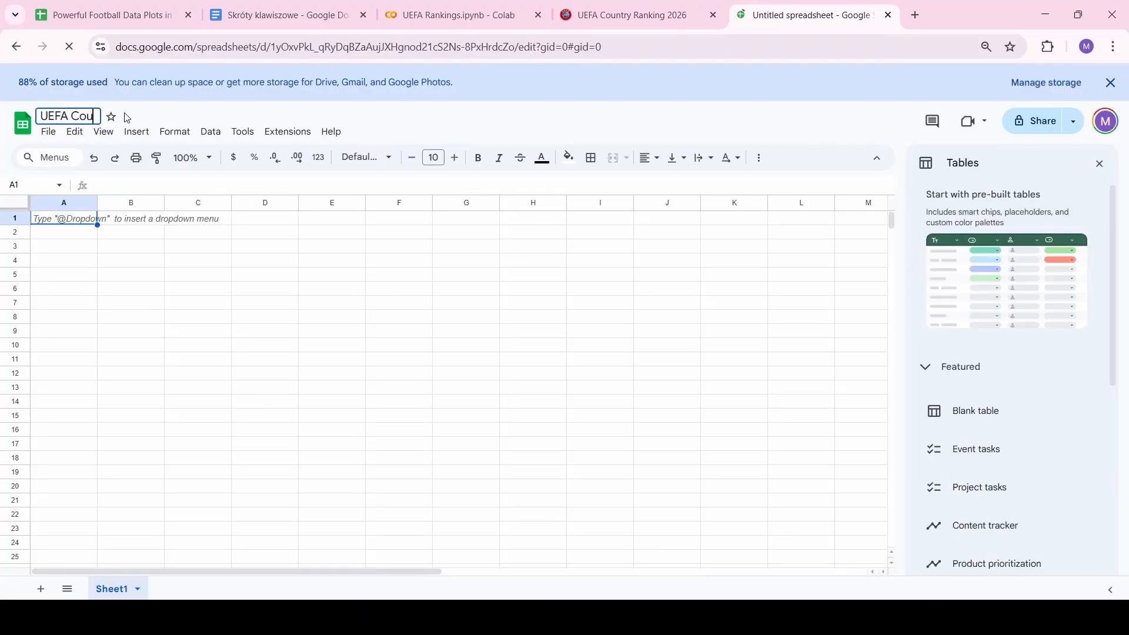
text(ntry Ranking)
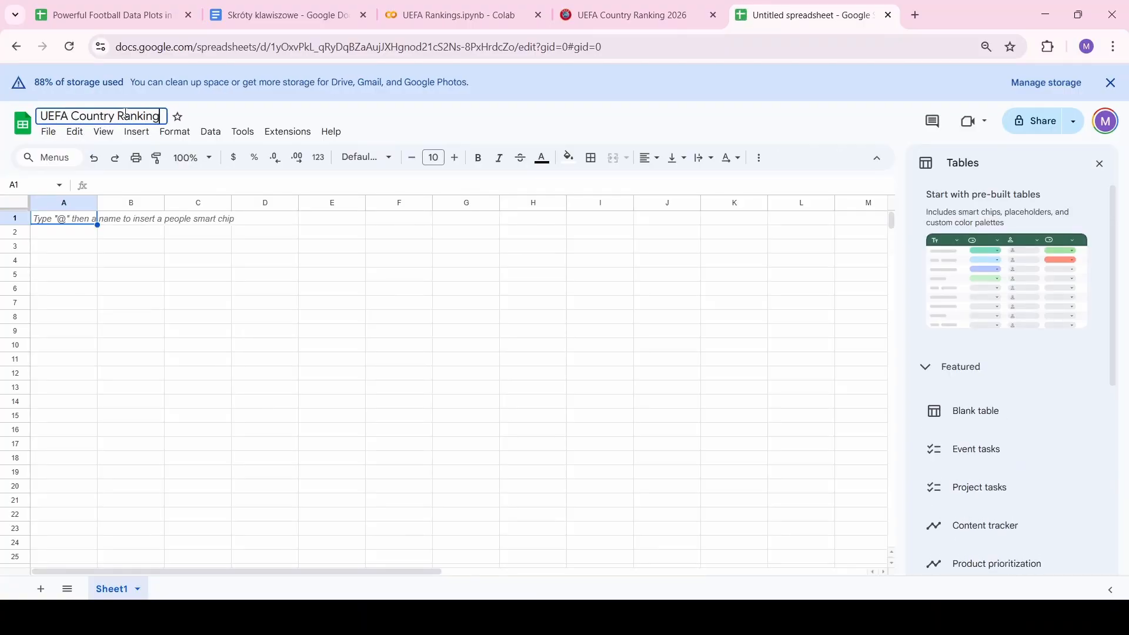
click(399, 405)
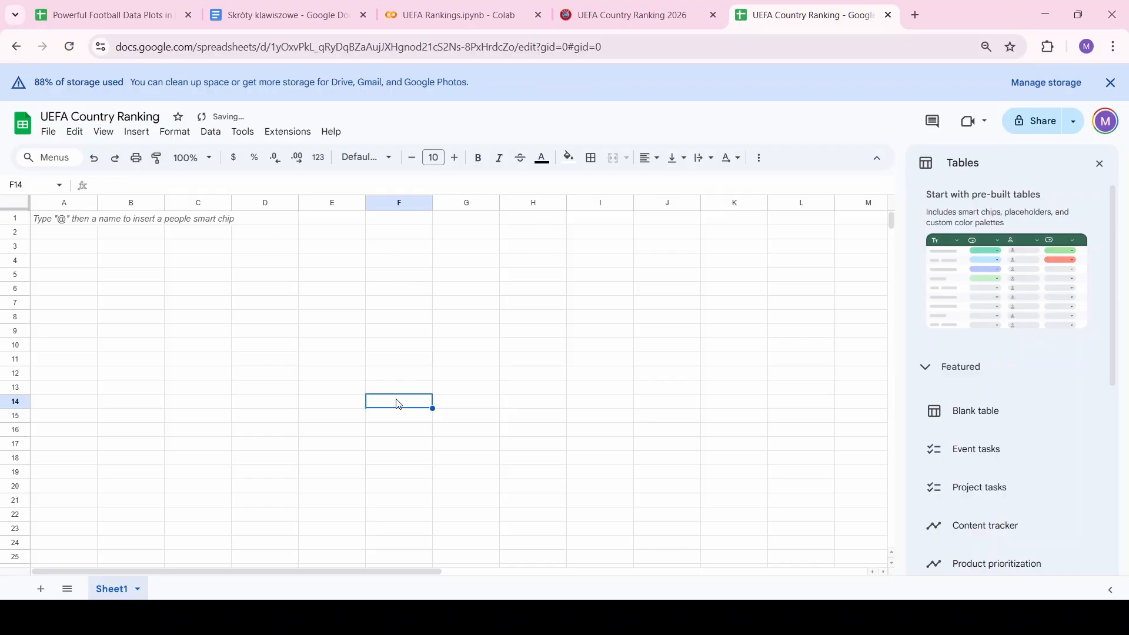
On the kassiesa 2026 ranking page, select the full table from the header row through San Marino
click(651, 5)
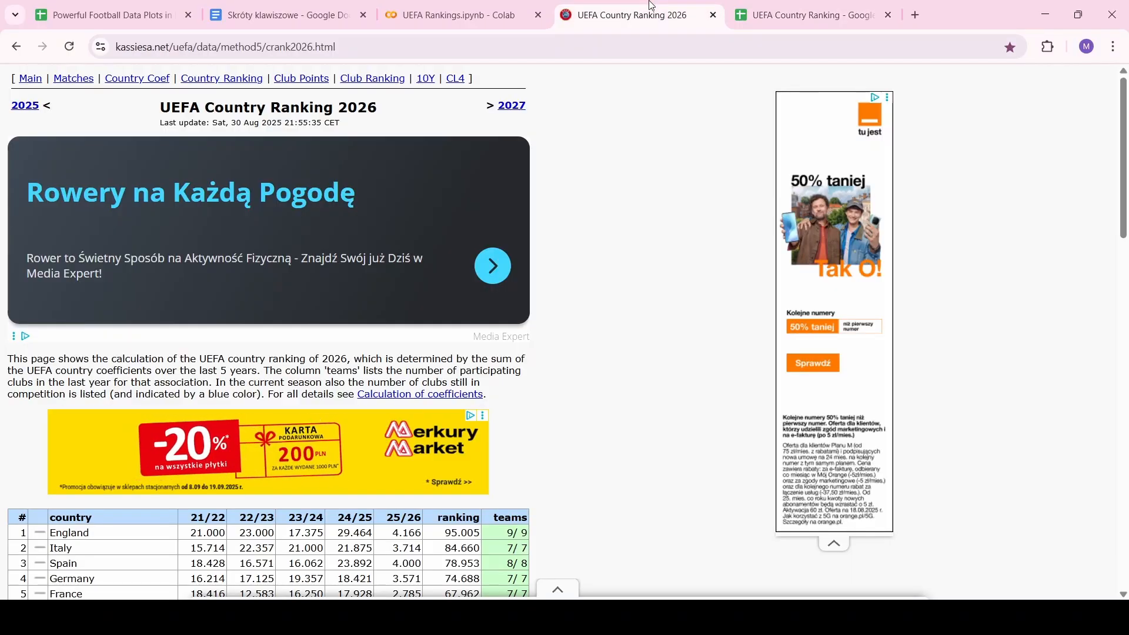
scroll(674, 219, down, 3)
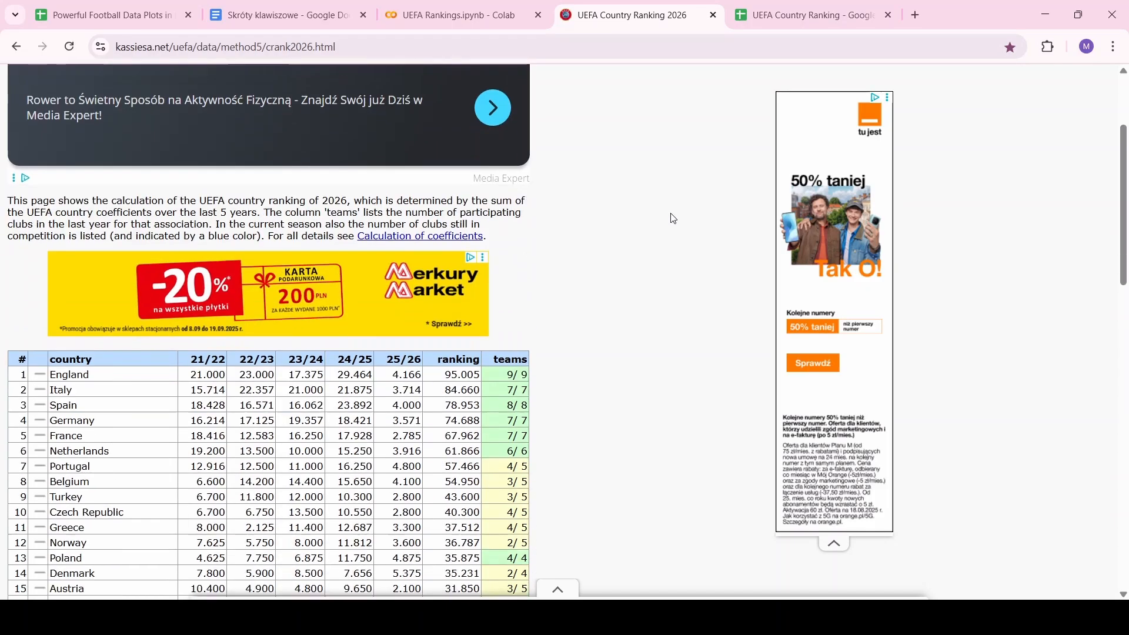
scroll(674, 218, down, 1)
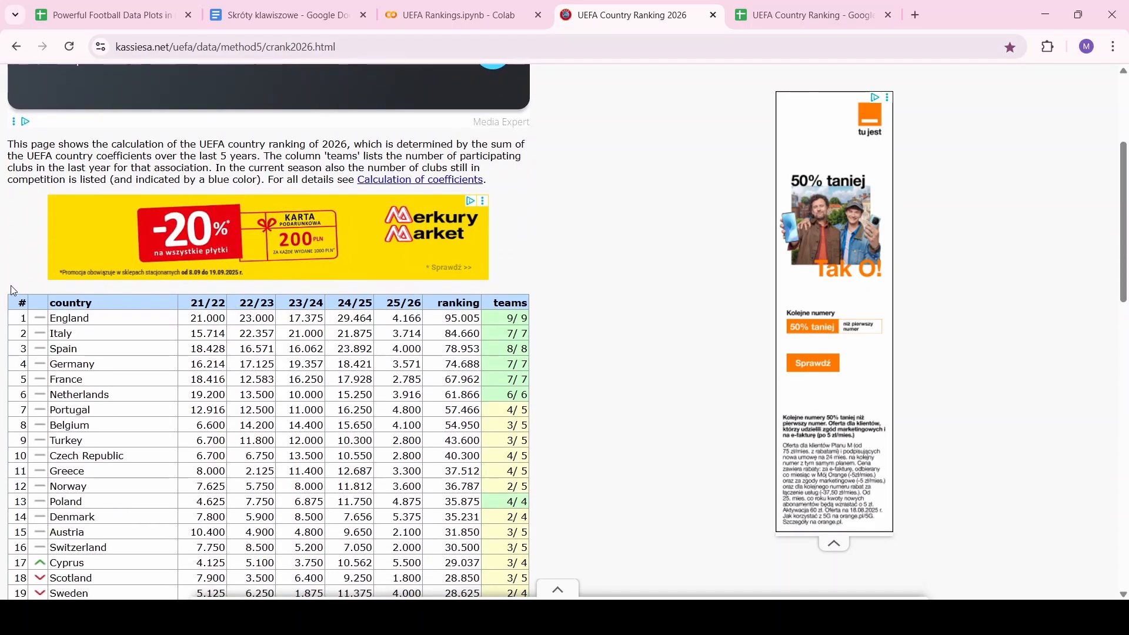
drag(10, 284, 68, 323)
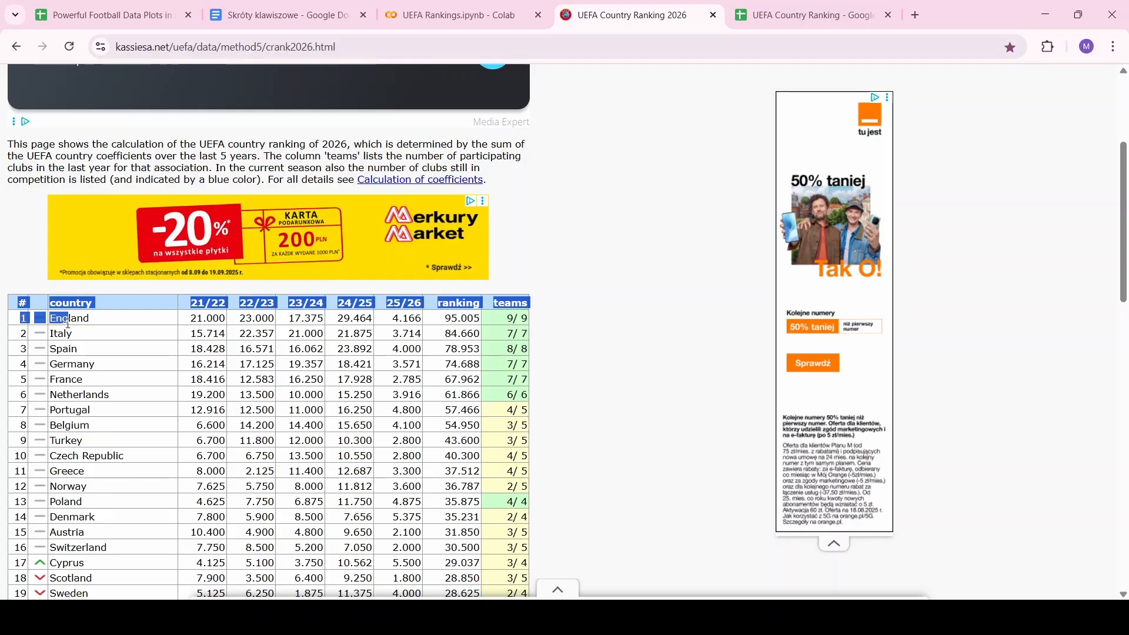
scroll(601, 466, down, 12)
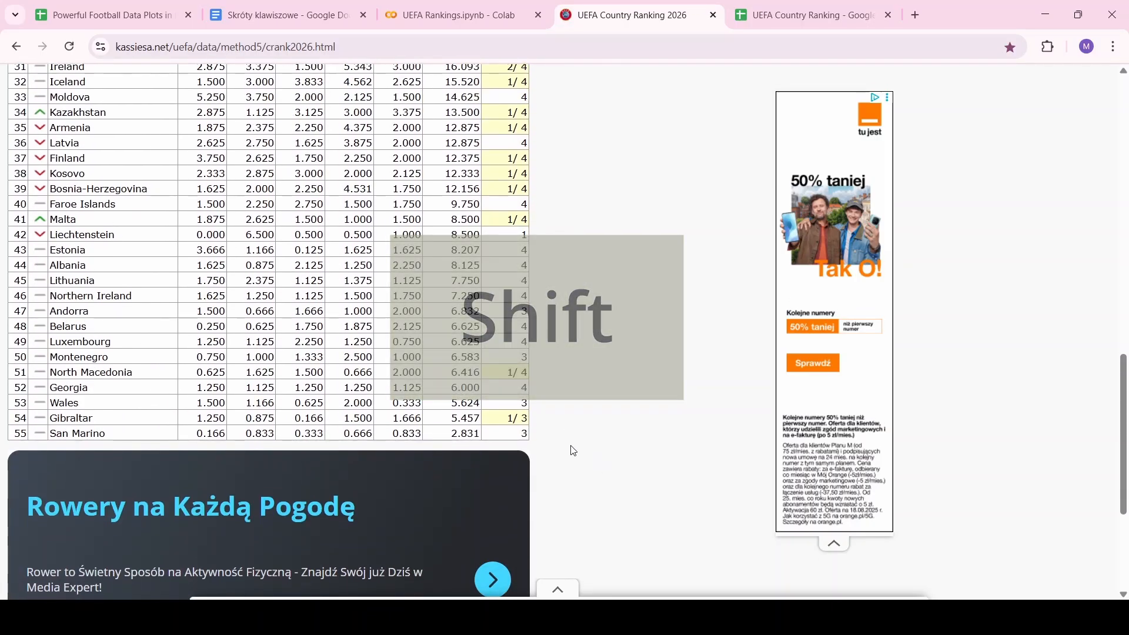
shift+click(574, 452)
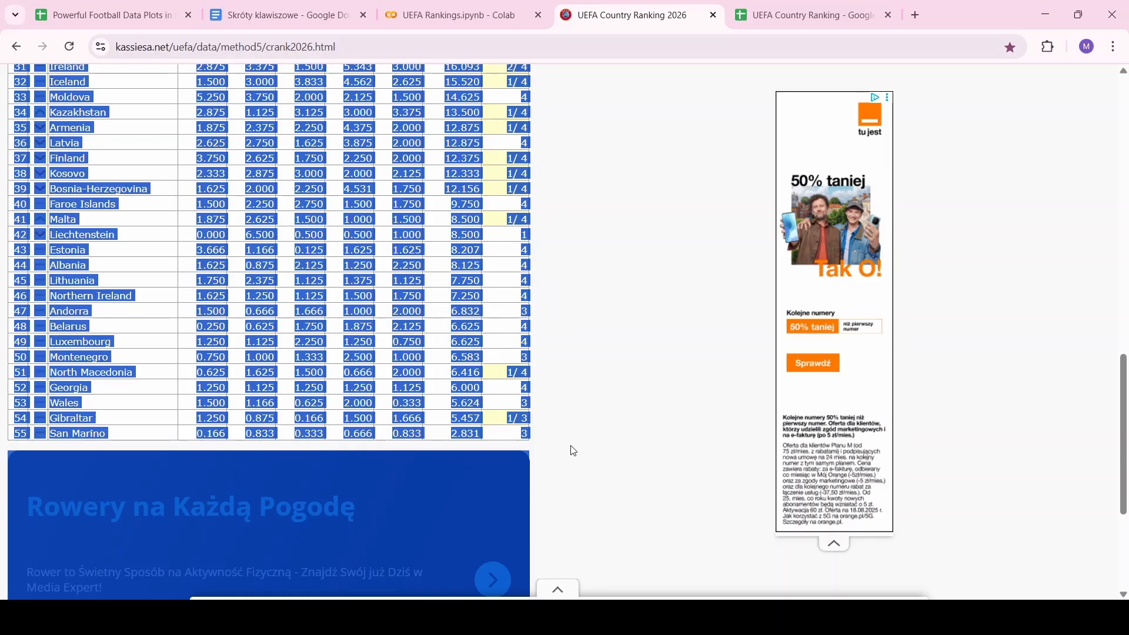
Paste the copied 2026 ranking table into cell A1 of the spreadsheet
click(798, 14)
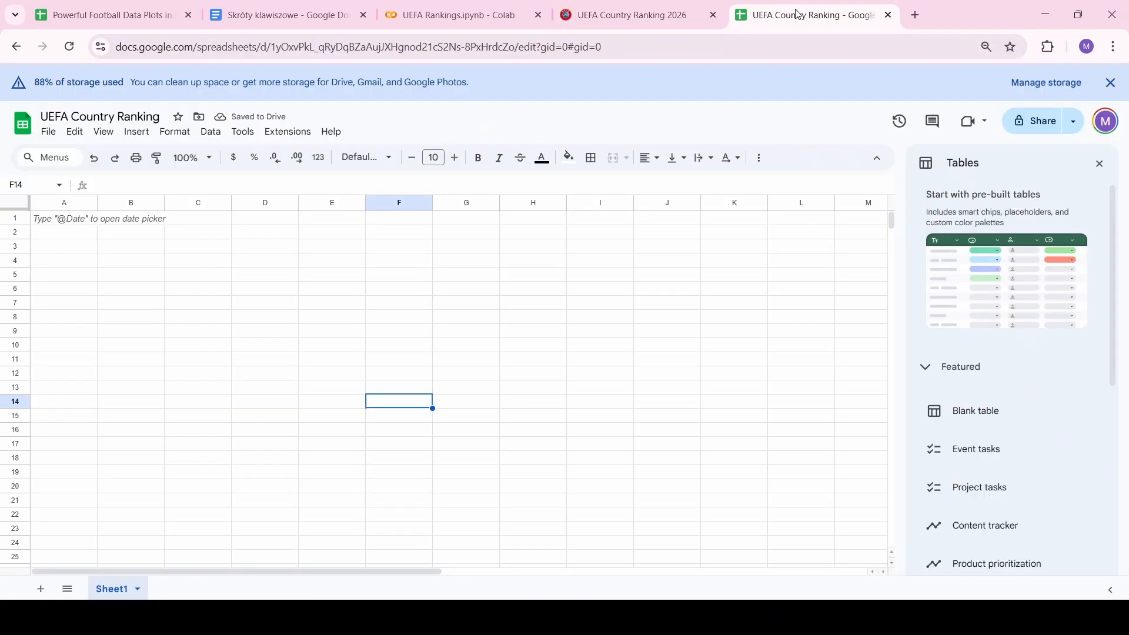
click(63, 219)
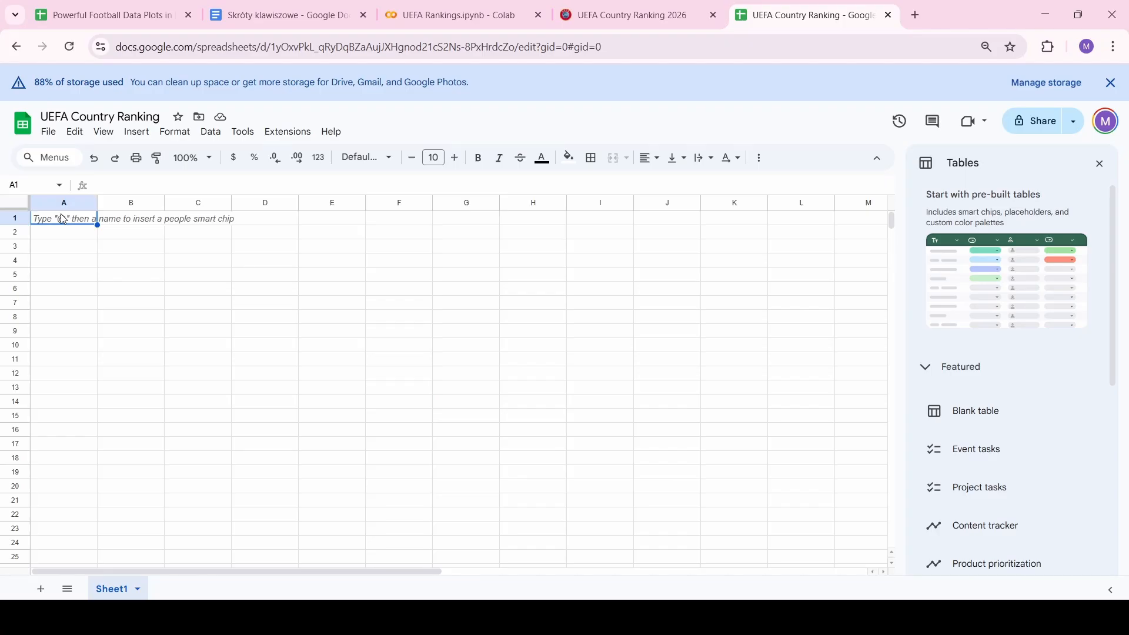
key(ctrl+v)
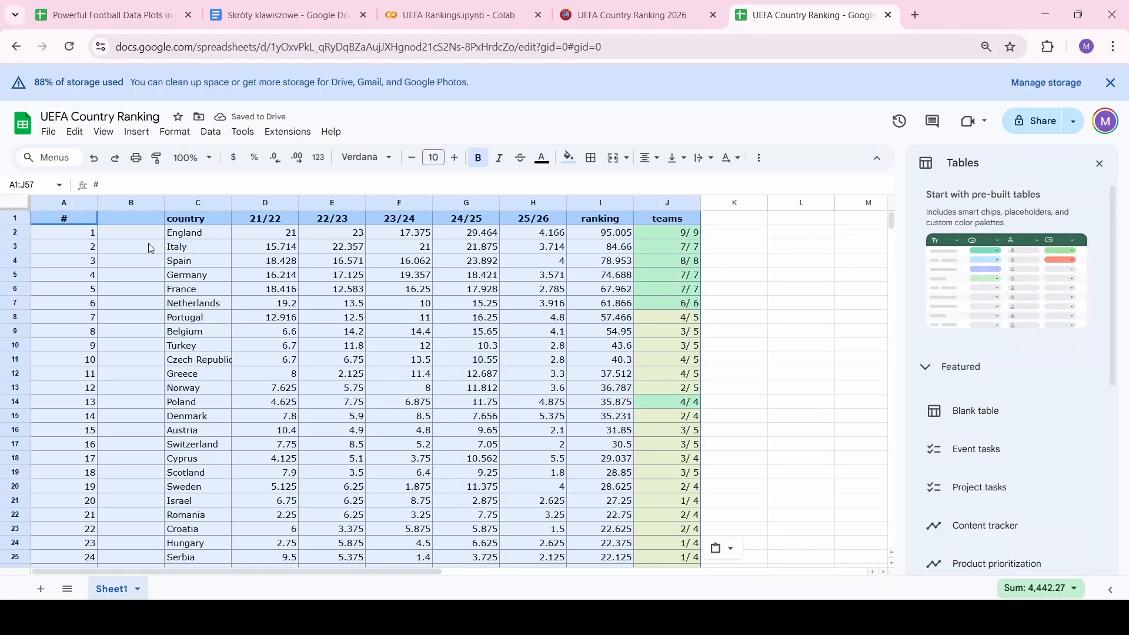
click(202, 244)
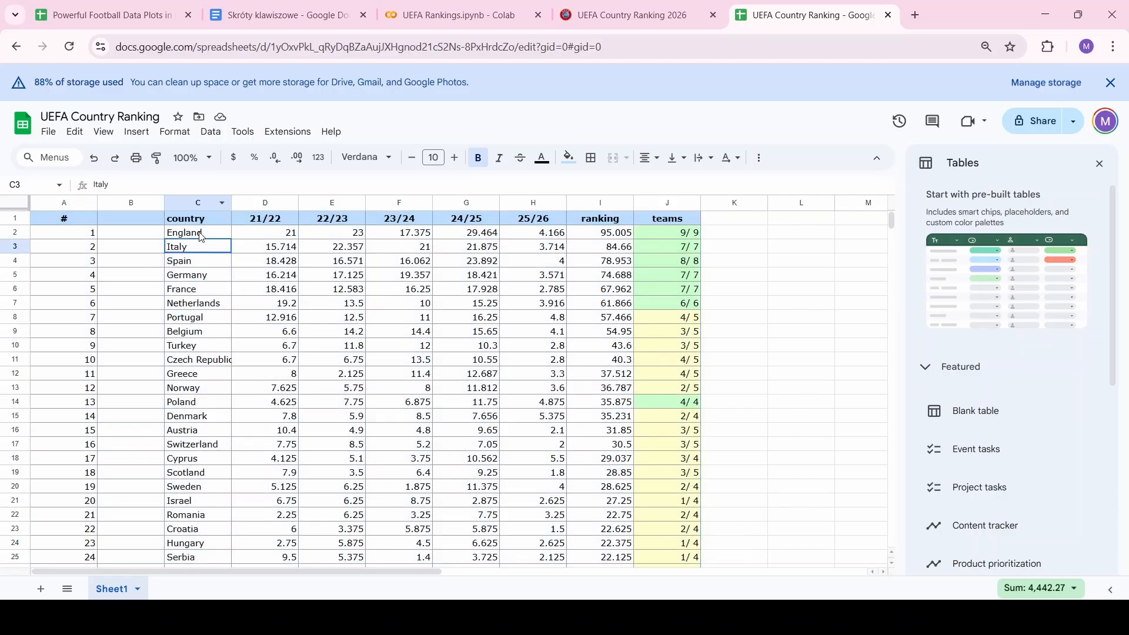
Delete columns A and B, the # rank and empty columns, so country comes first
click(147, 204)
shift+click(65, 203)
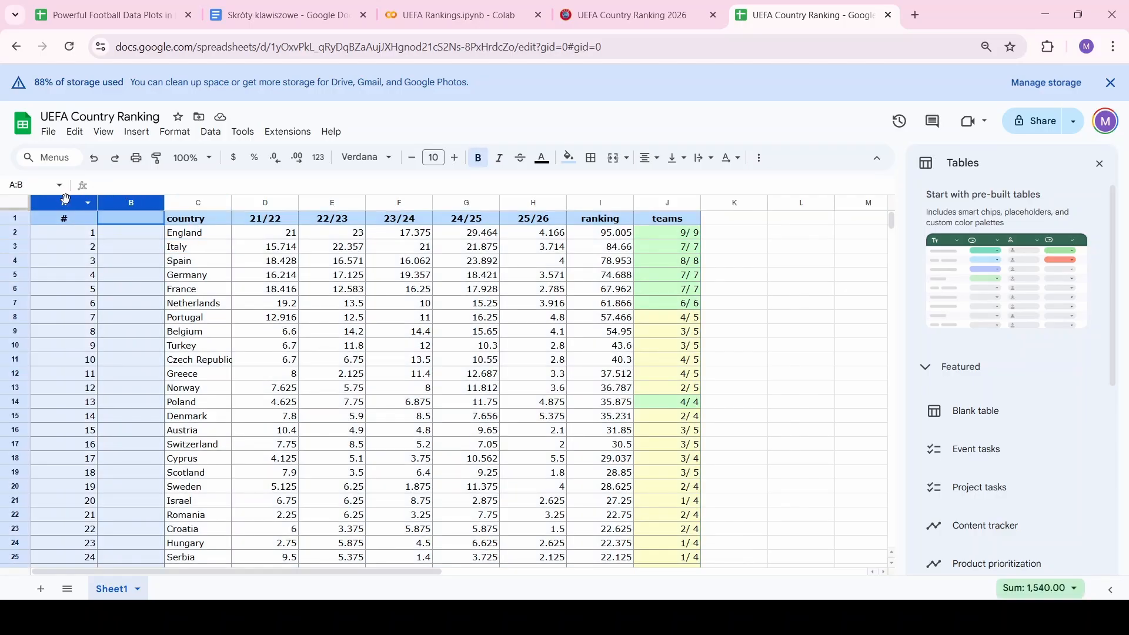
right_click(66, 202)
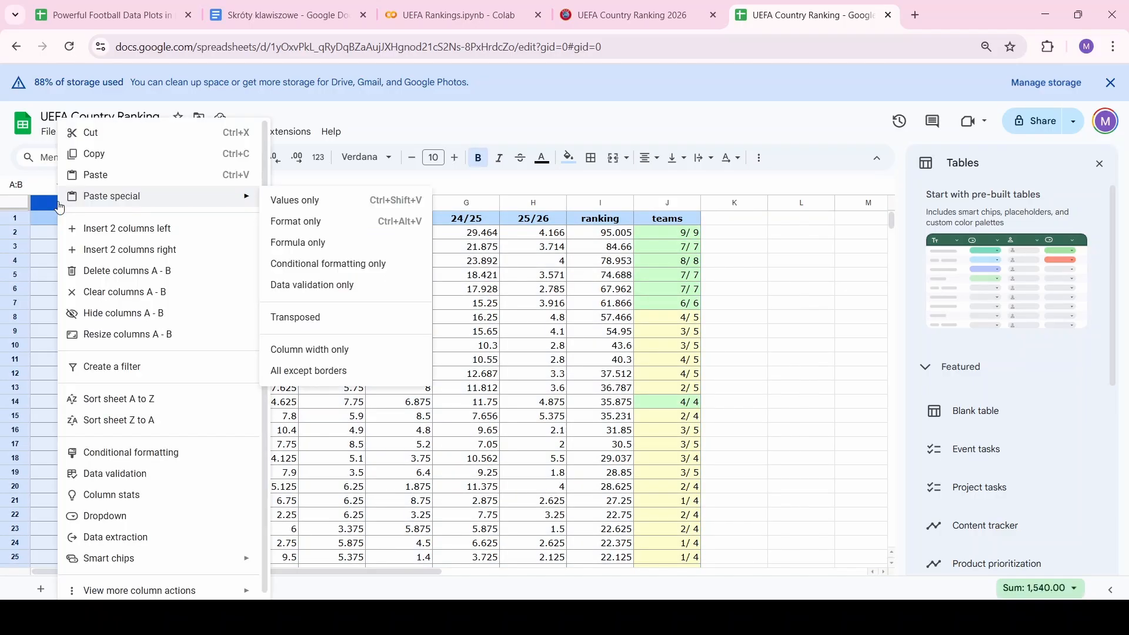
click(159, 272)
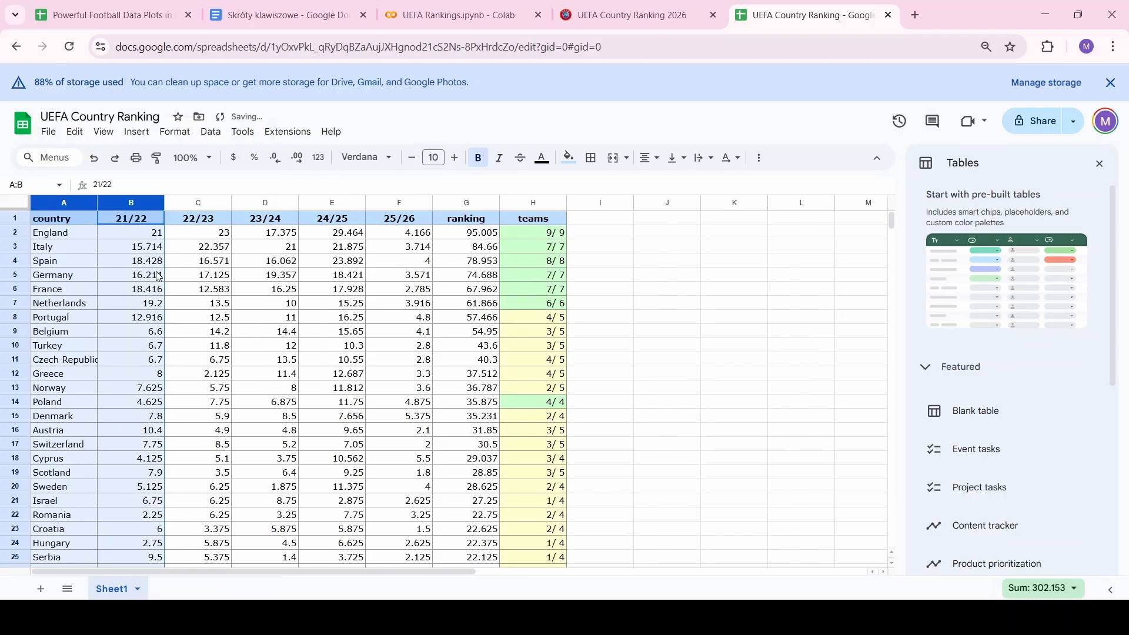
scroll(228, 376, down, 15)
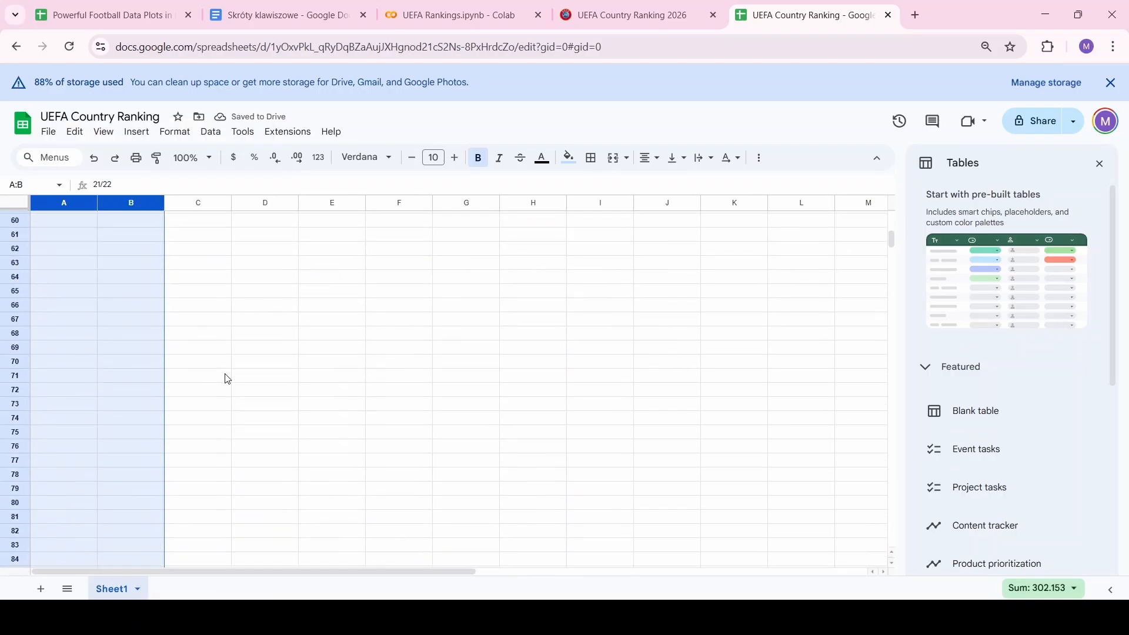
scroll(228, 379, up, 3)
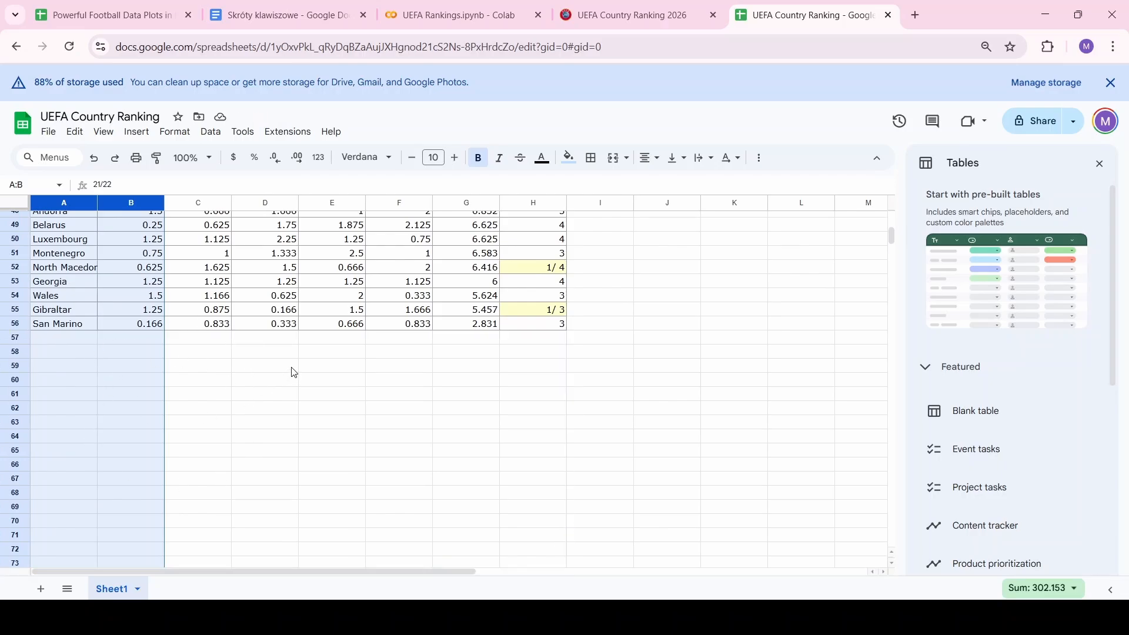
click(216, 359)
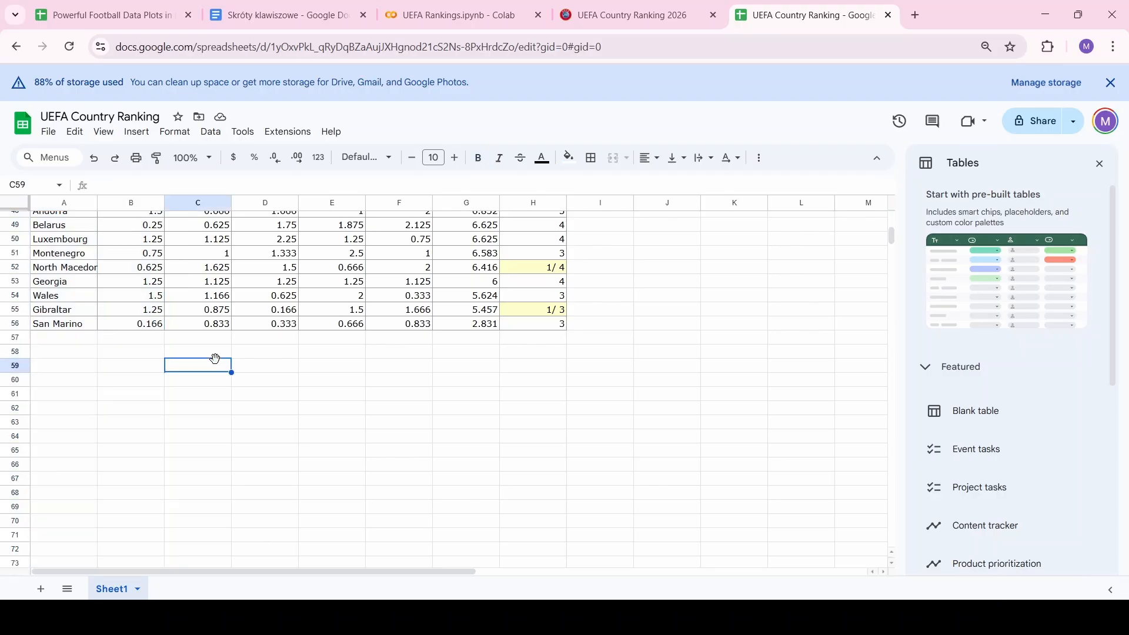
click(64, 369)
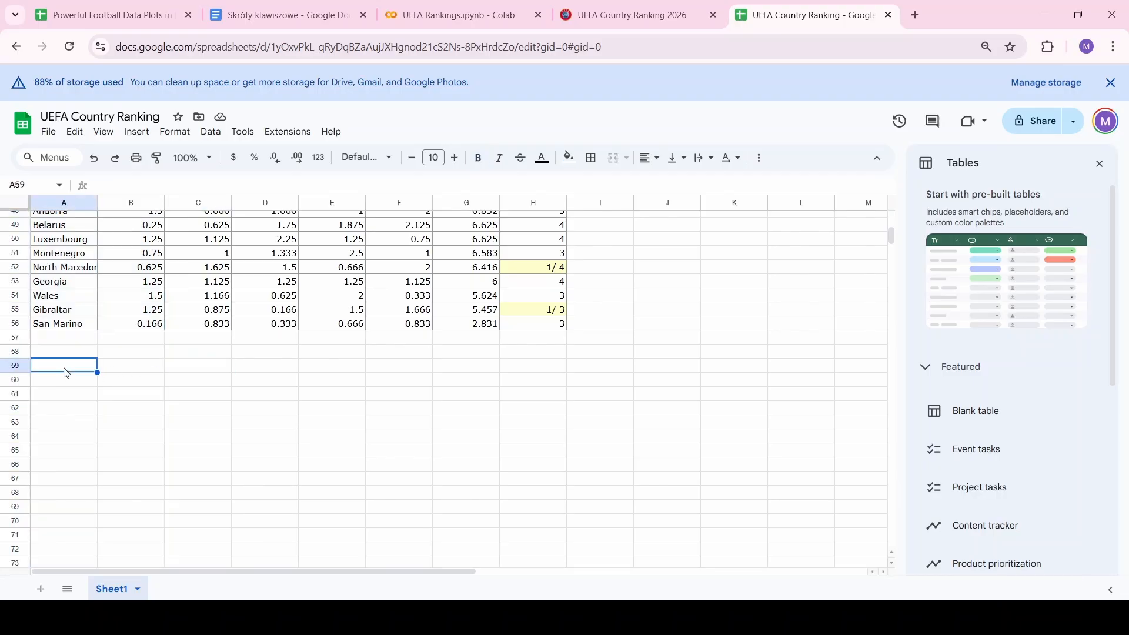
key(ctrl+Up)
key(ctrl+Up)
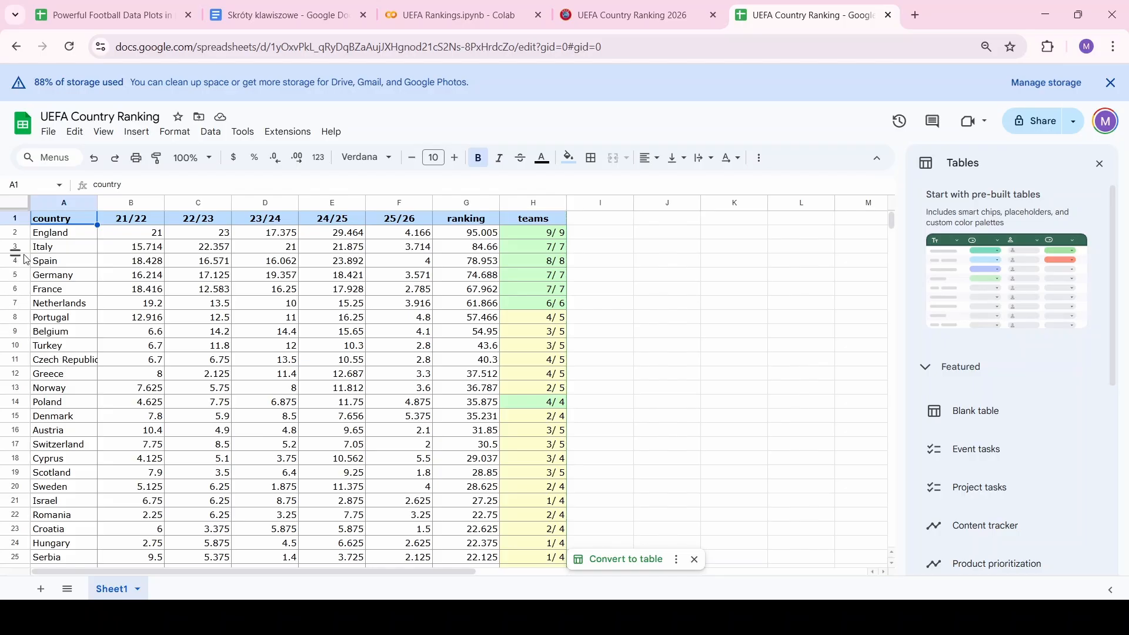
key(ctrl+shift+Right)
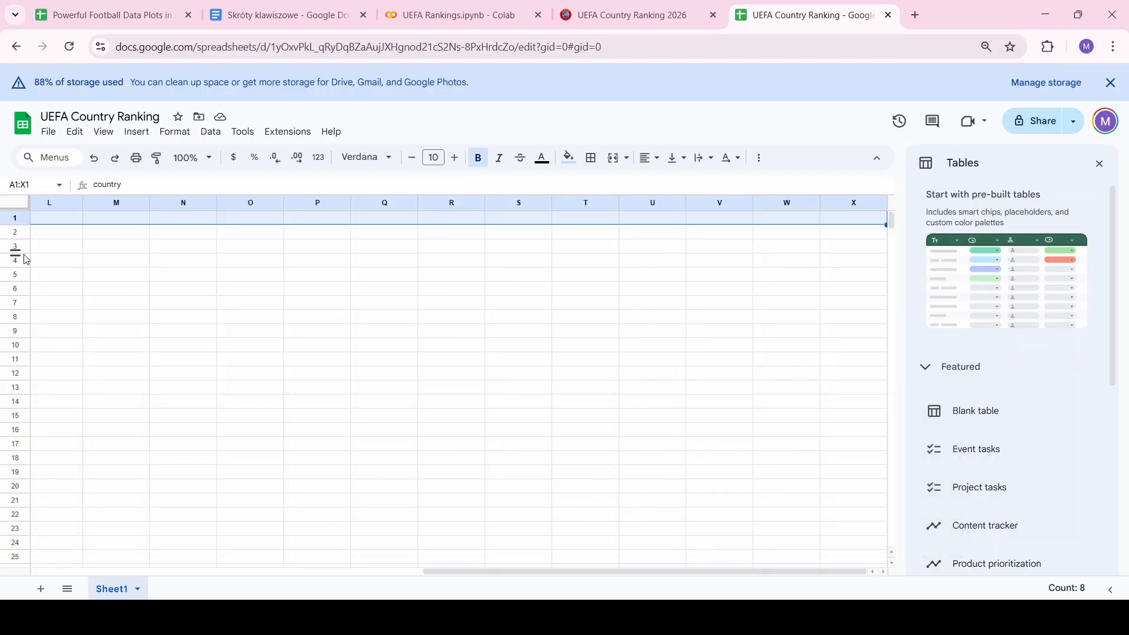
key(ctrl+shift+Left)
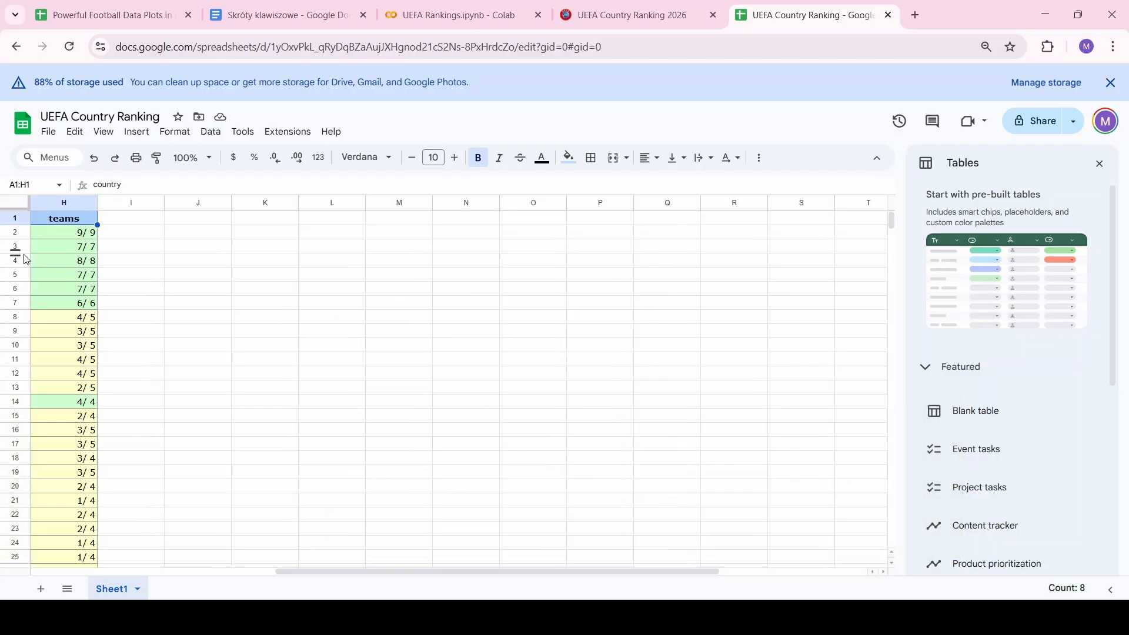
scroll(234, 311, left, 8)
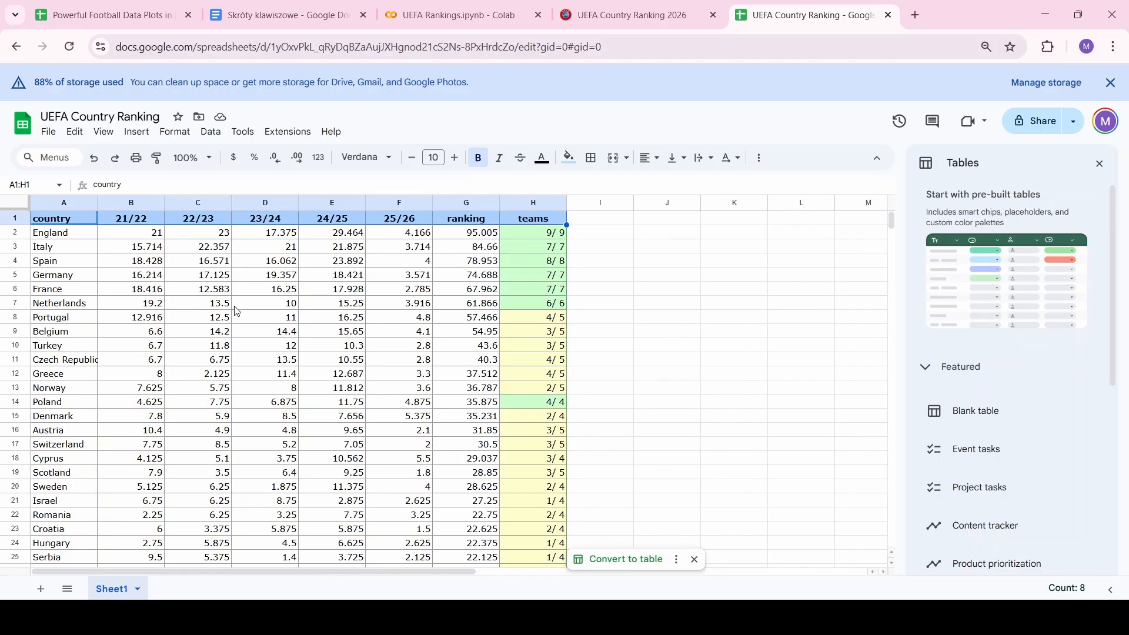
key(BackSpace)
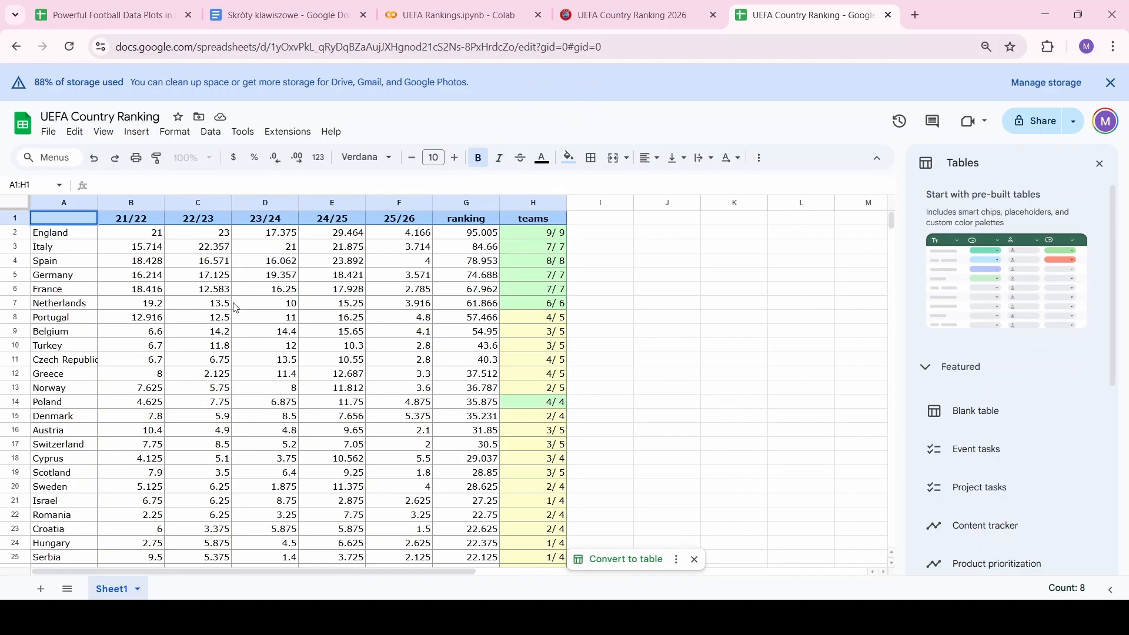
key(Escape)
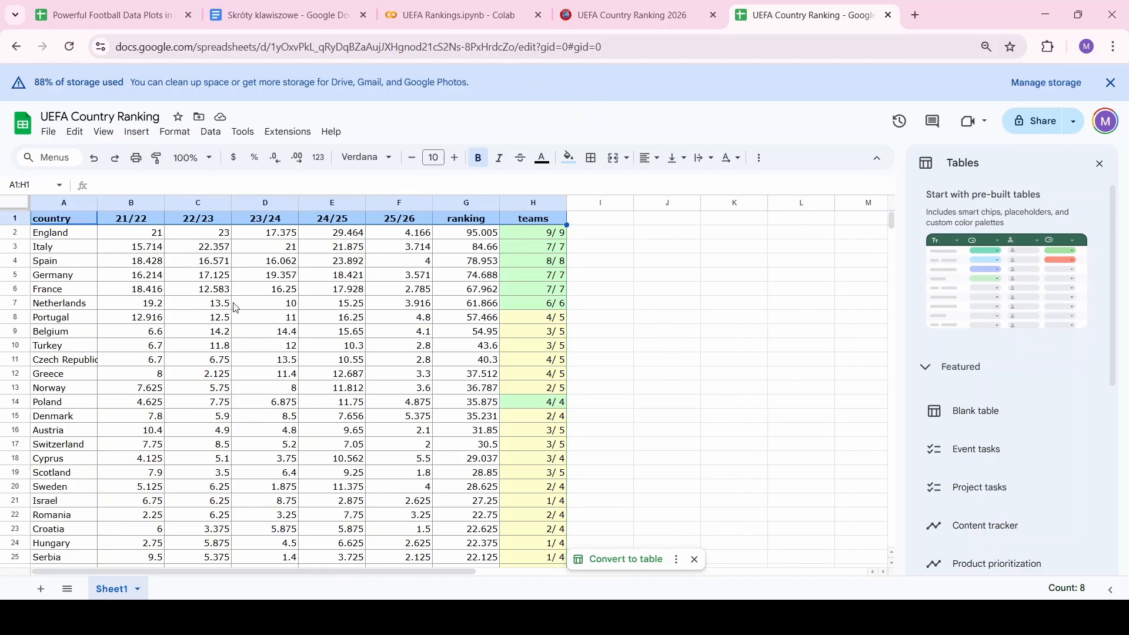
Add a filter to the header row and sort the table A to Z by country
click(211, 132)
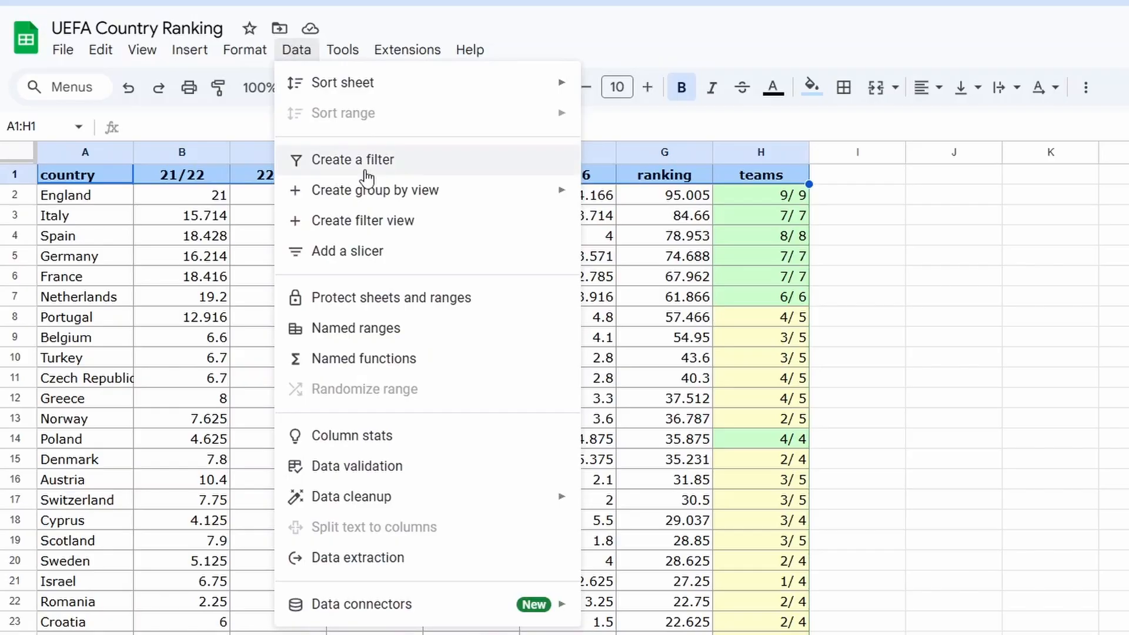
click(366, 168)
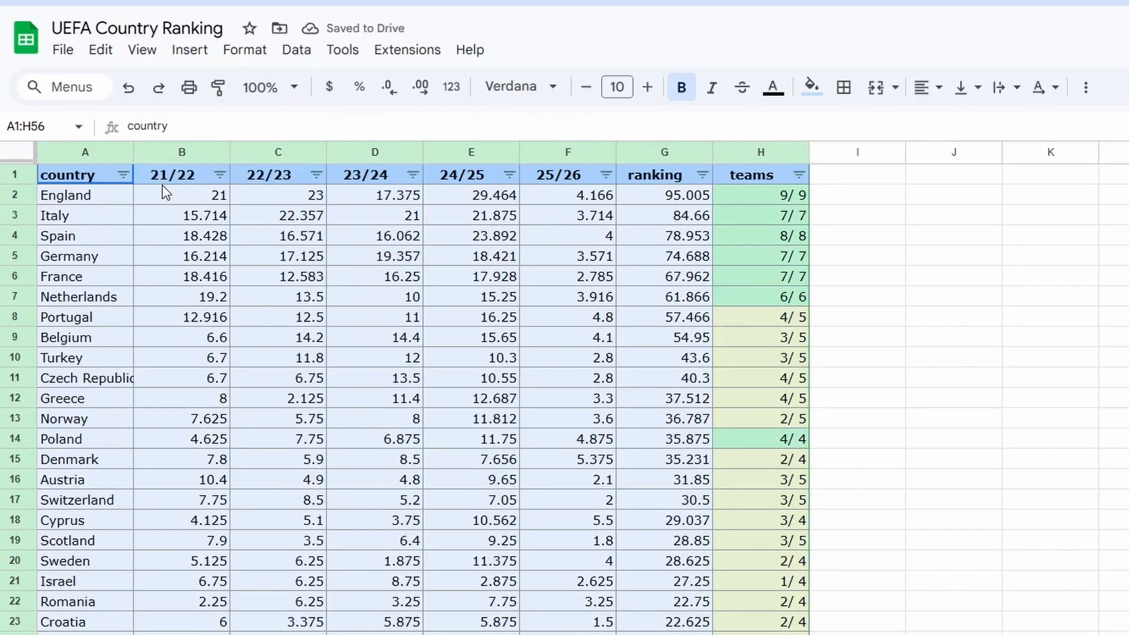
click(123, 174)
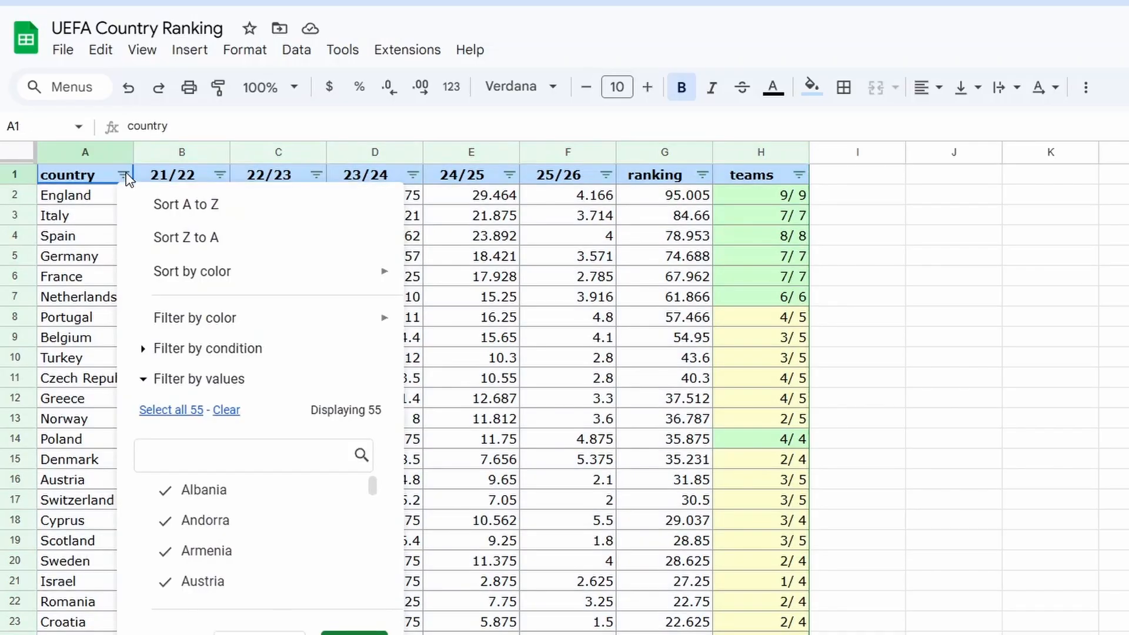
click(212, 213)
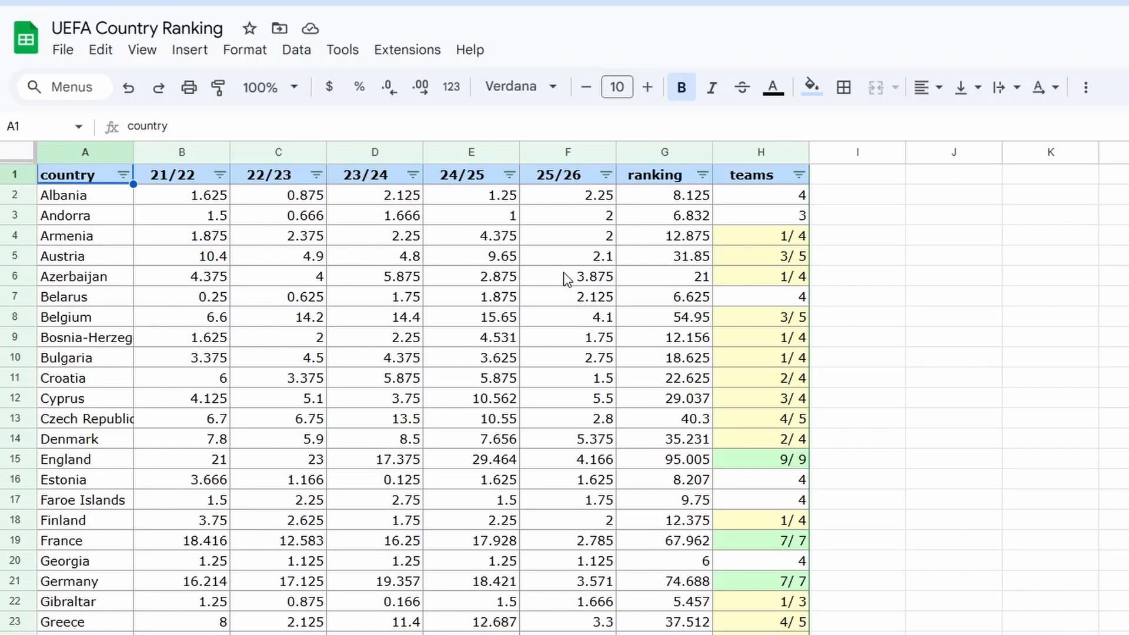
Rename the ranking sheet from Sheet1 to 21
click(202, 481)
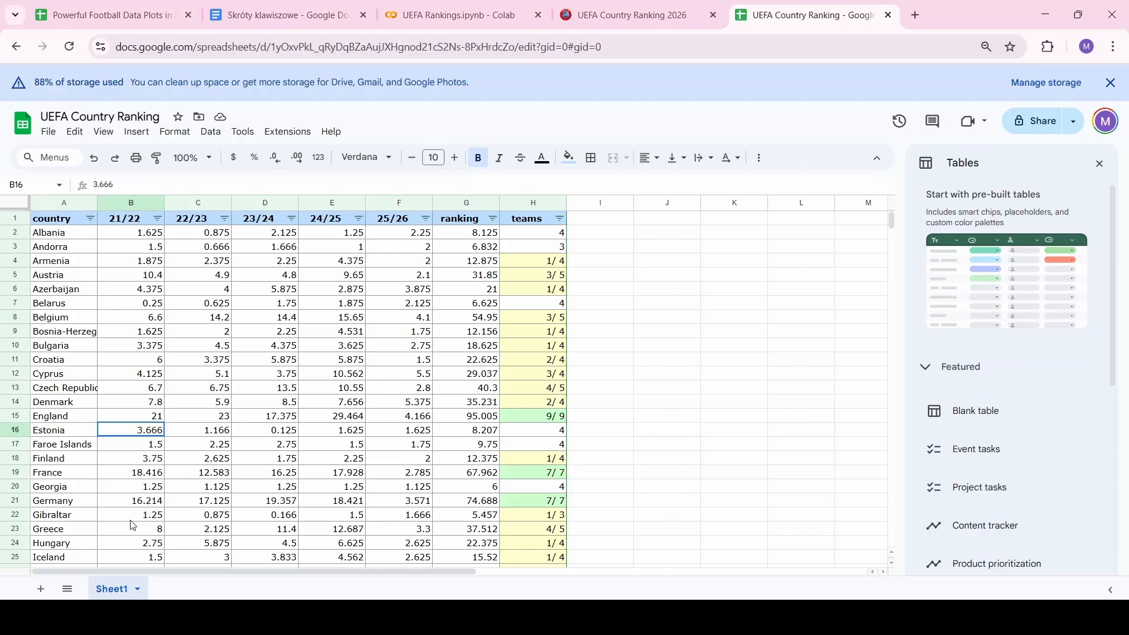
text(21)
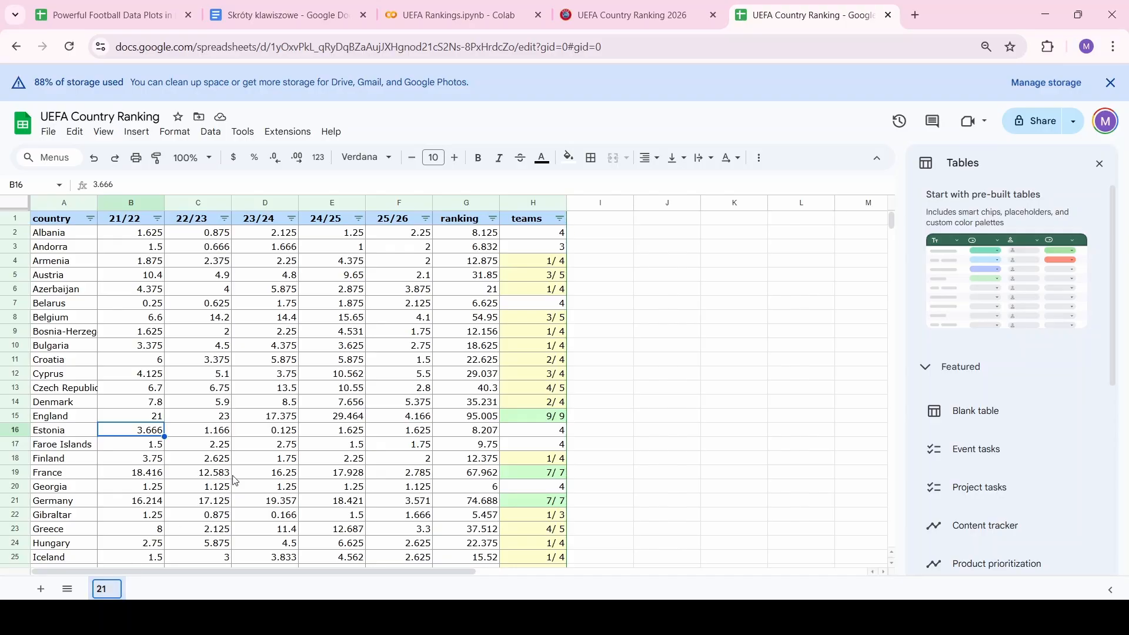
key(Return)
Add a new sheet named 20 in front of sheet 21, then return to the kassiesa ranking page
click(39, 590)
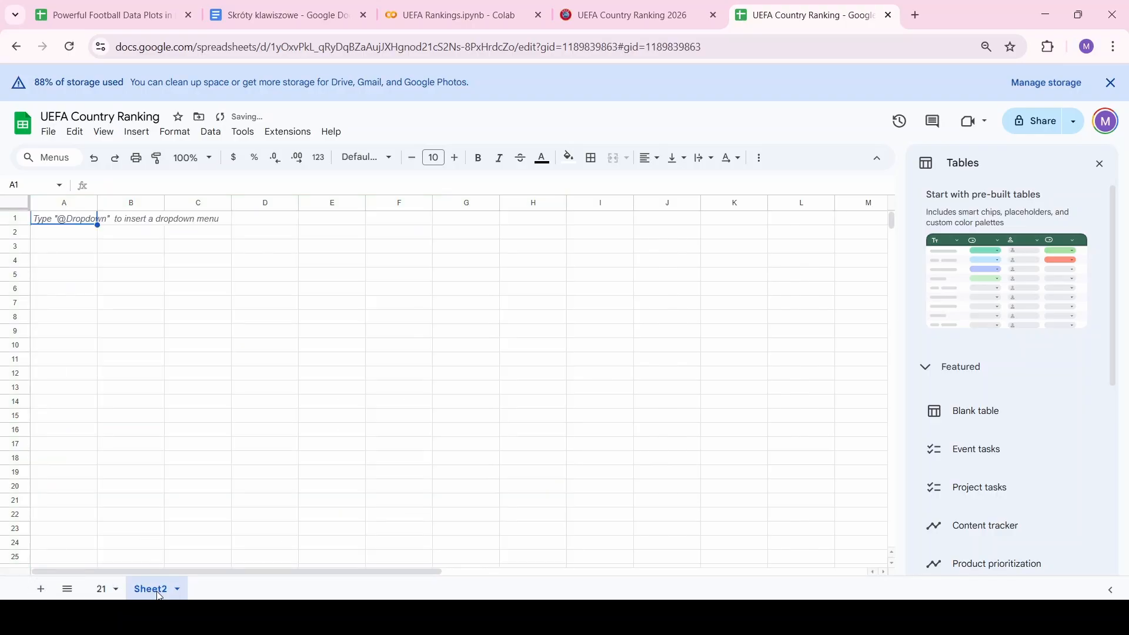
drag(159, 596, 107, 597)
double_click(108, 596)
text(20)
key(Return)
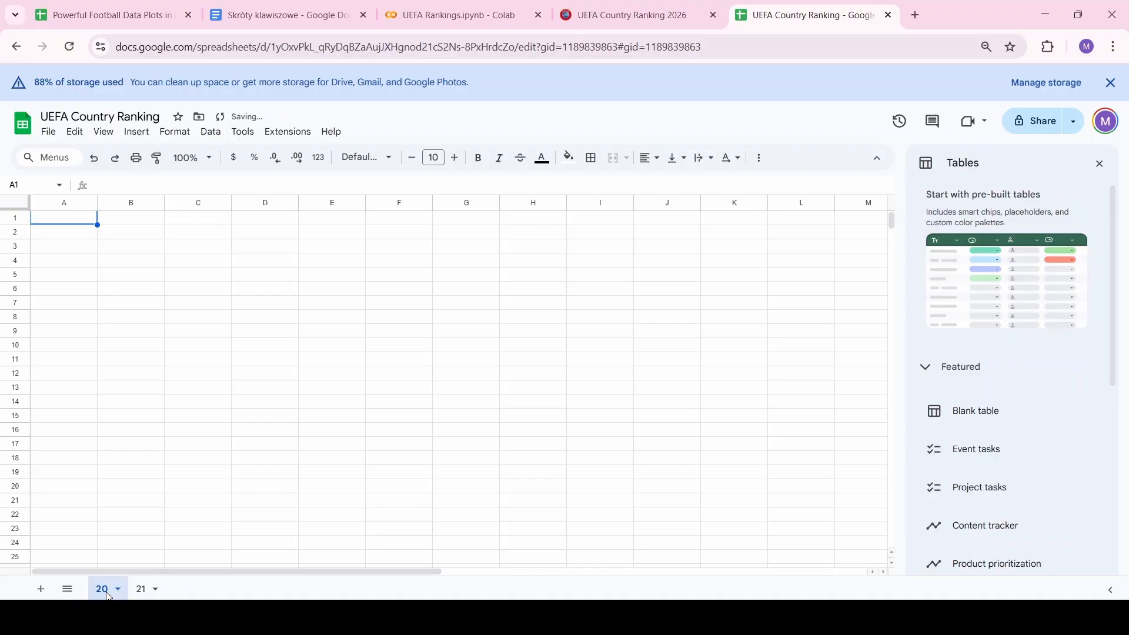
click(679, 7)
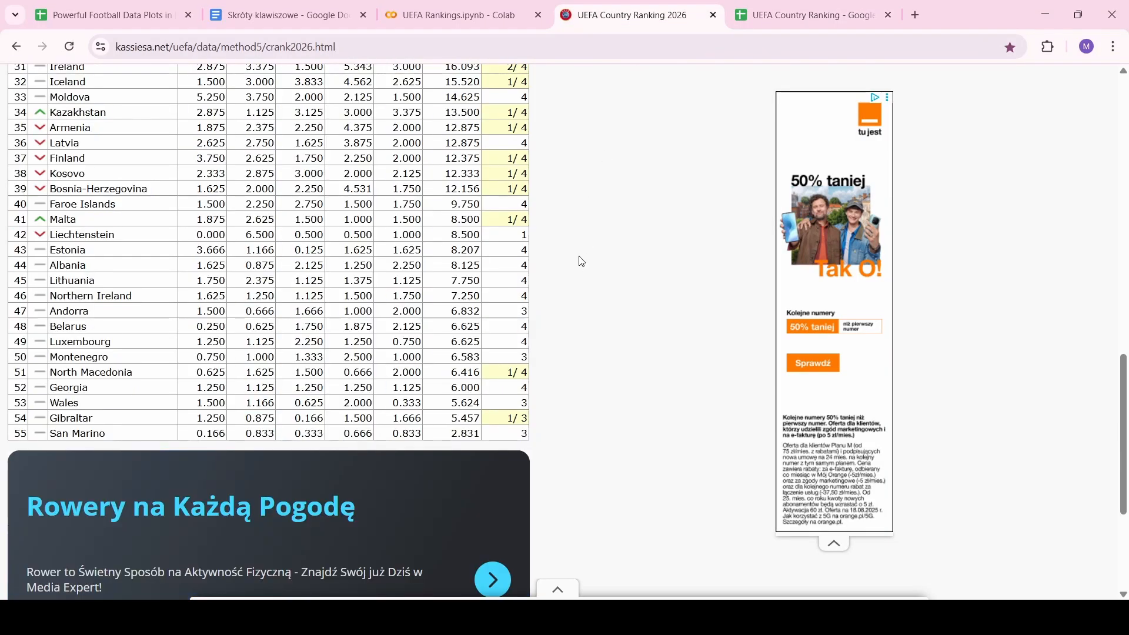
Open the 2025 country ranking, select its whole table through San Marino, and return to the spreadsheet
scroll(582, 262, up, 15)
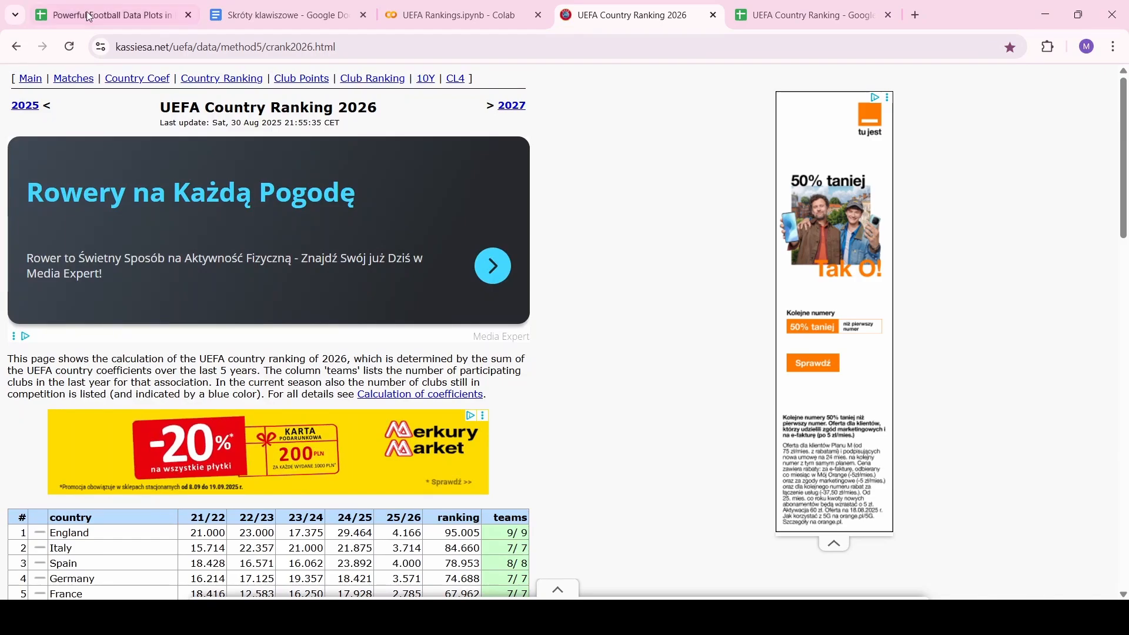
click(24, 107)
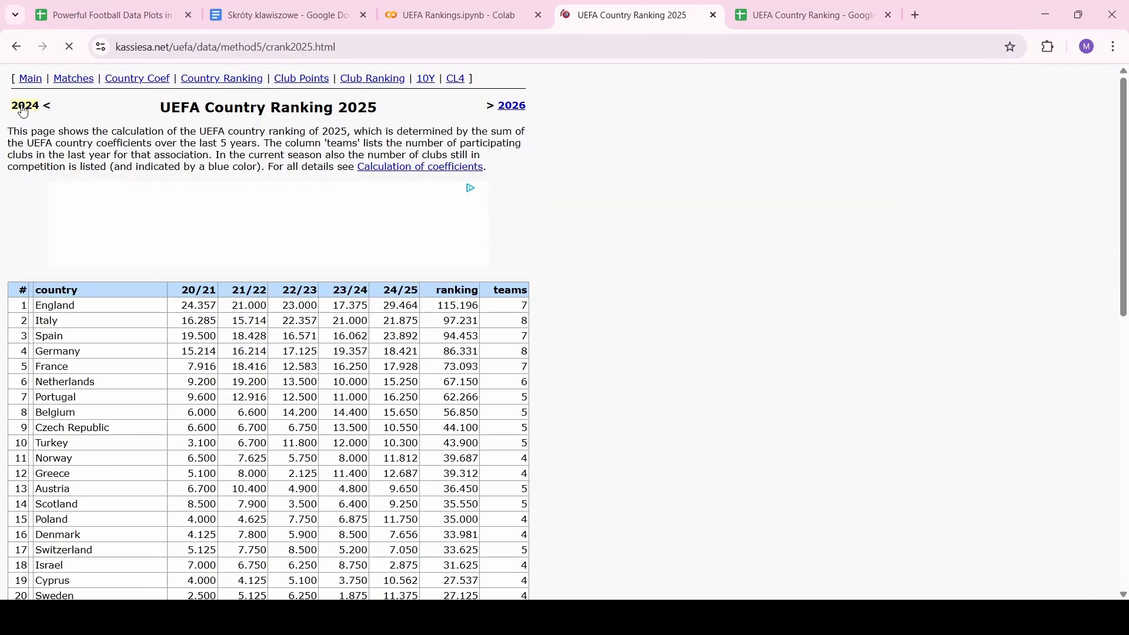
drag(10, 278, 17, 344)
scroll(42, 346, down, 9)
scroll(42, 346, down, 1)
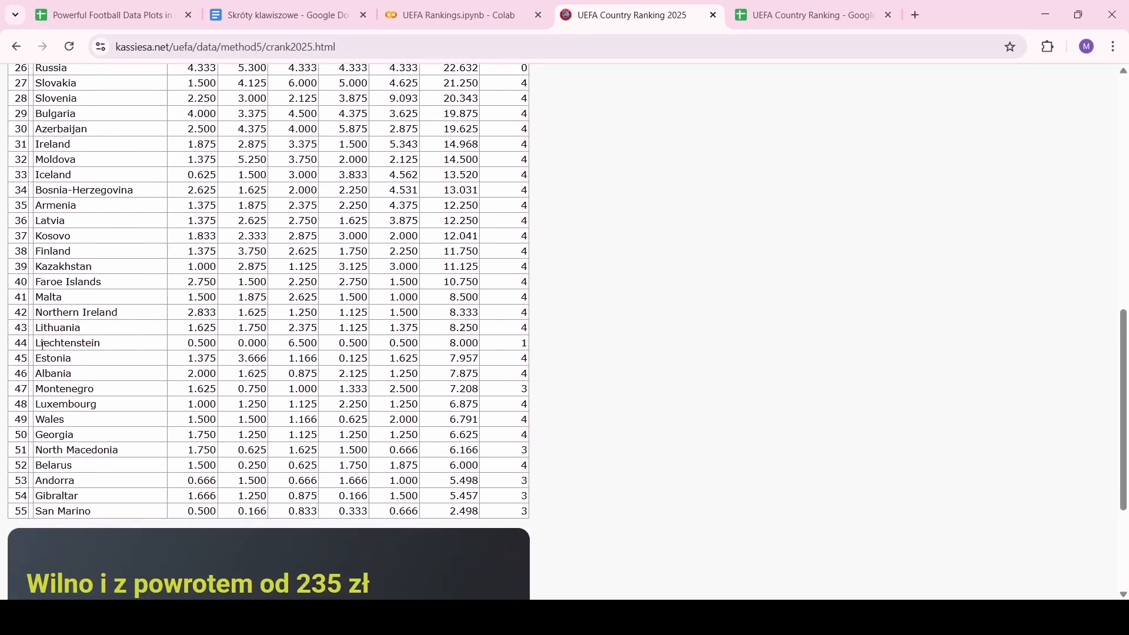
shift+click(560, 529)
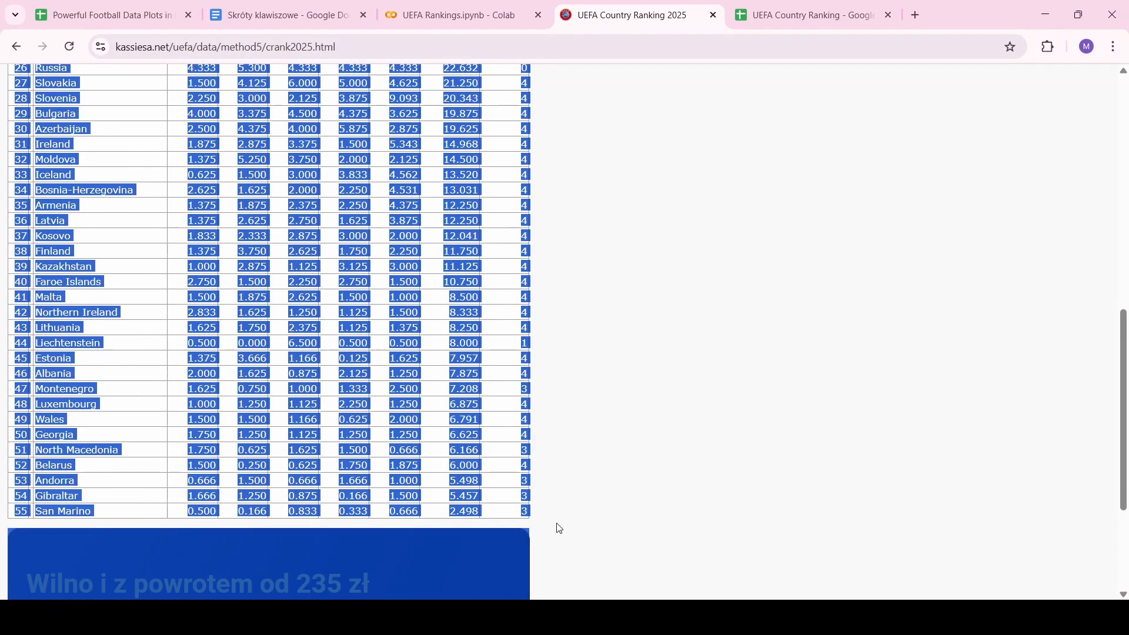
click(790, 17)
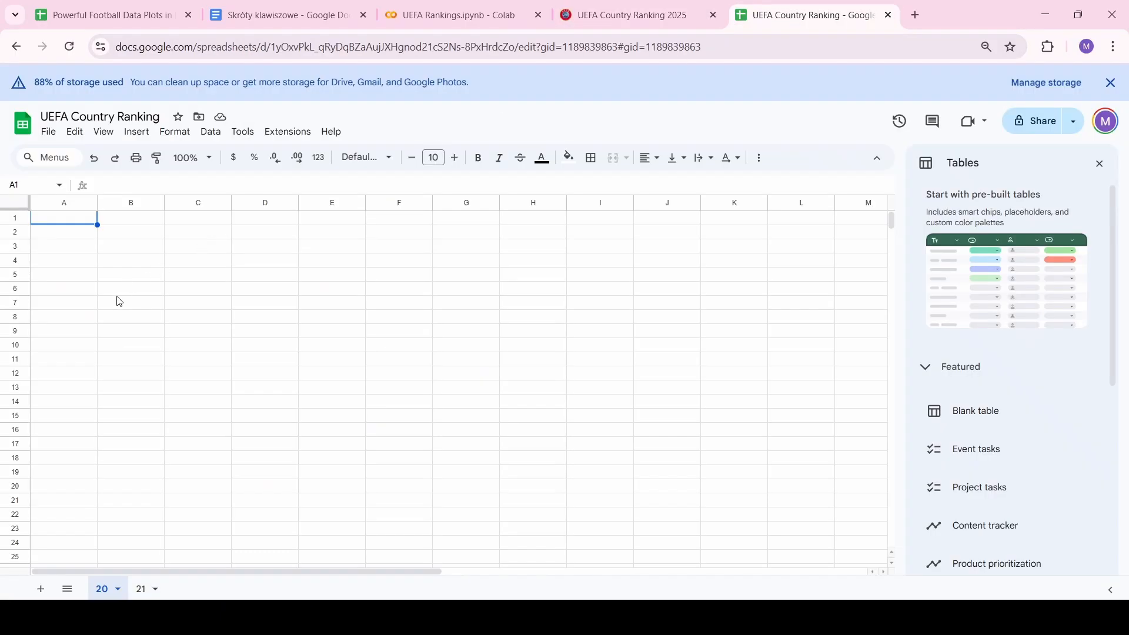
Paste the ranking table into sheet 20 and delete the # and empty columns A:B
key(ctrl+v)
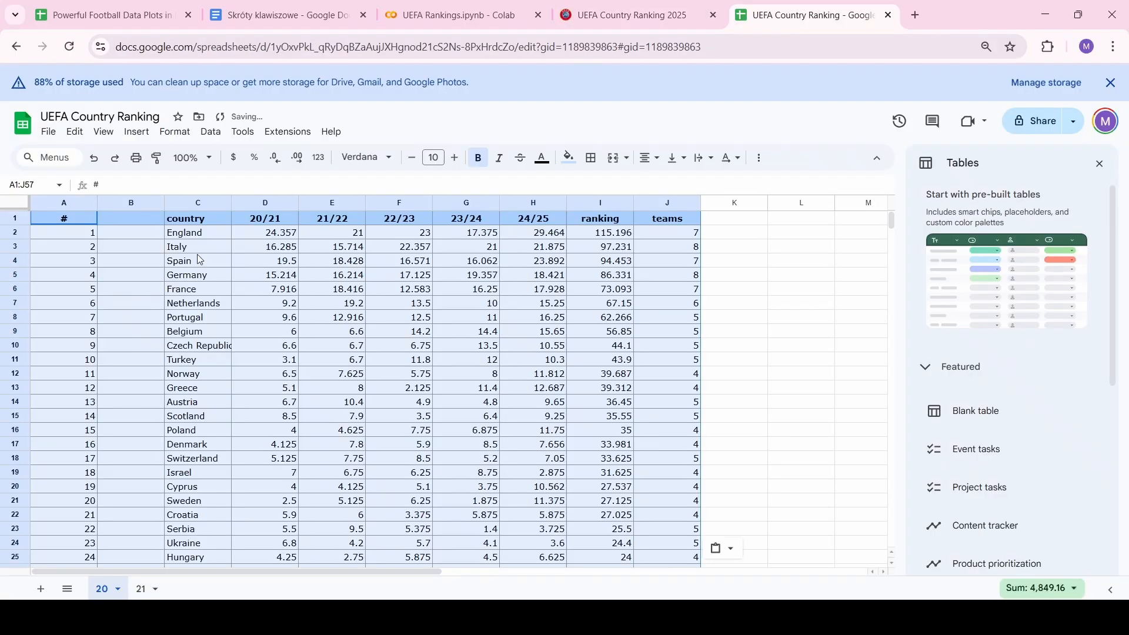
click(136, 204)
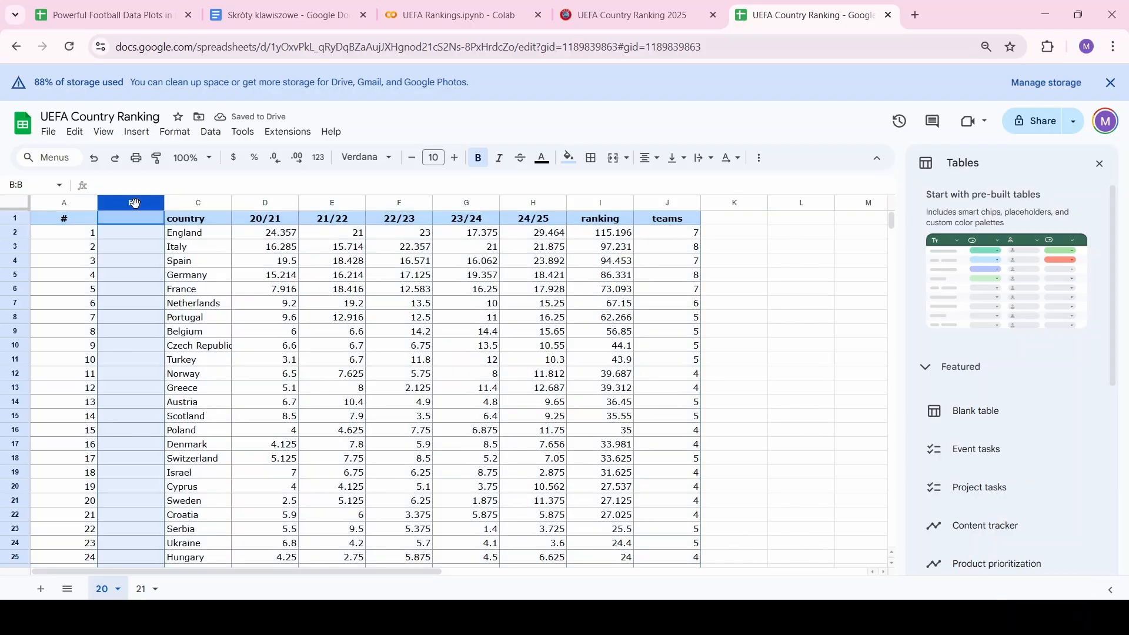
shift+click(63, 206)
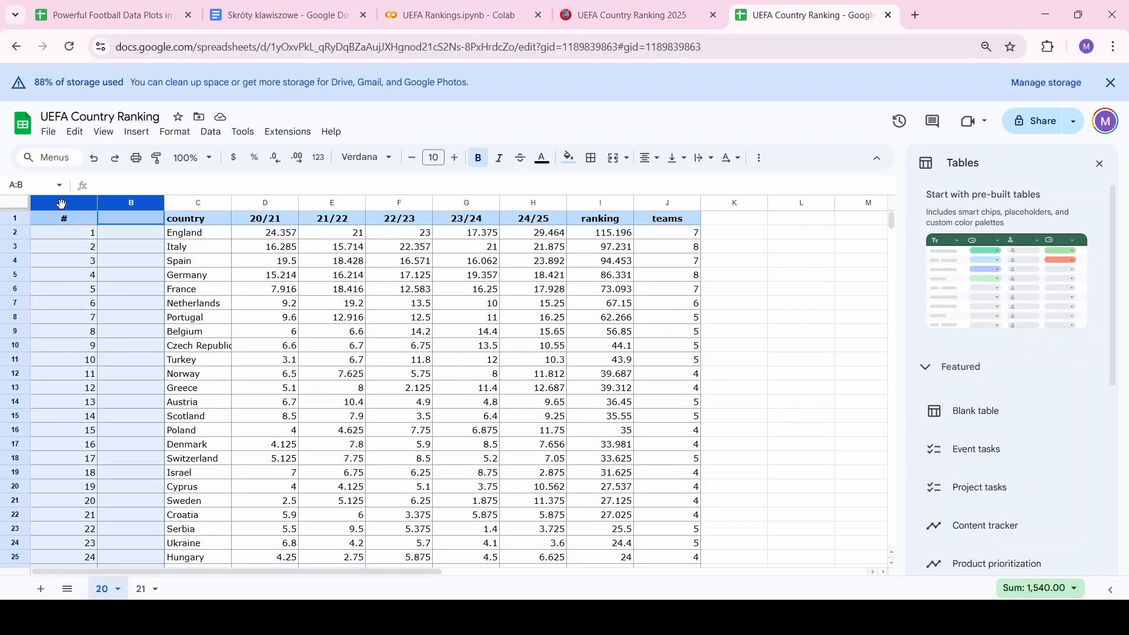
right_click(62, 211)
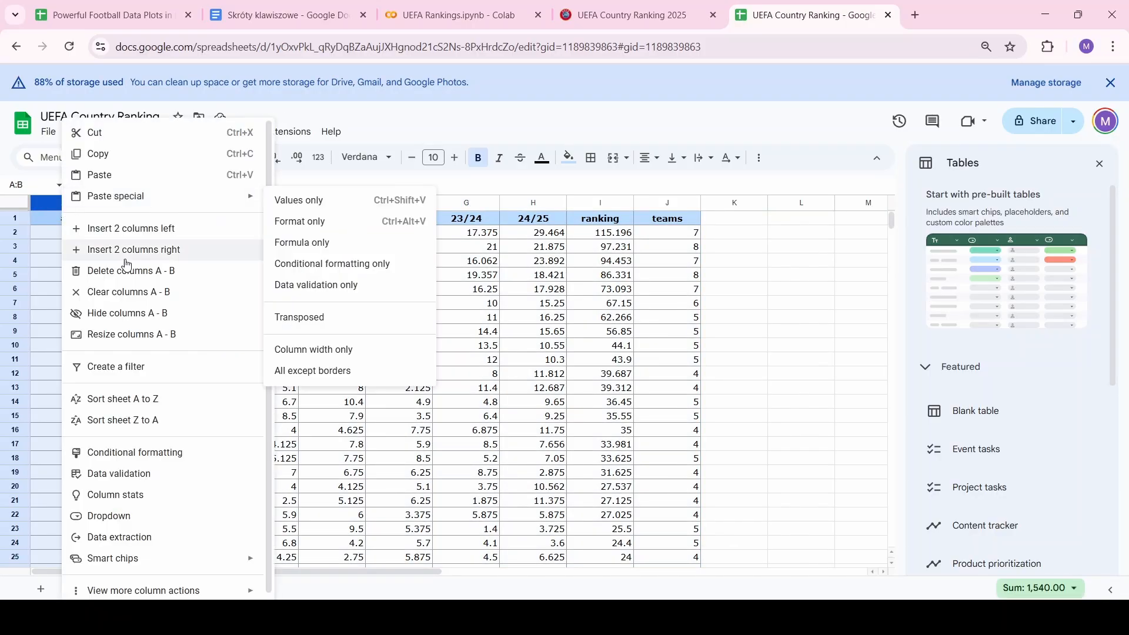
click(150, 281)
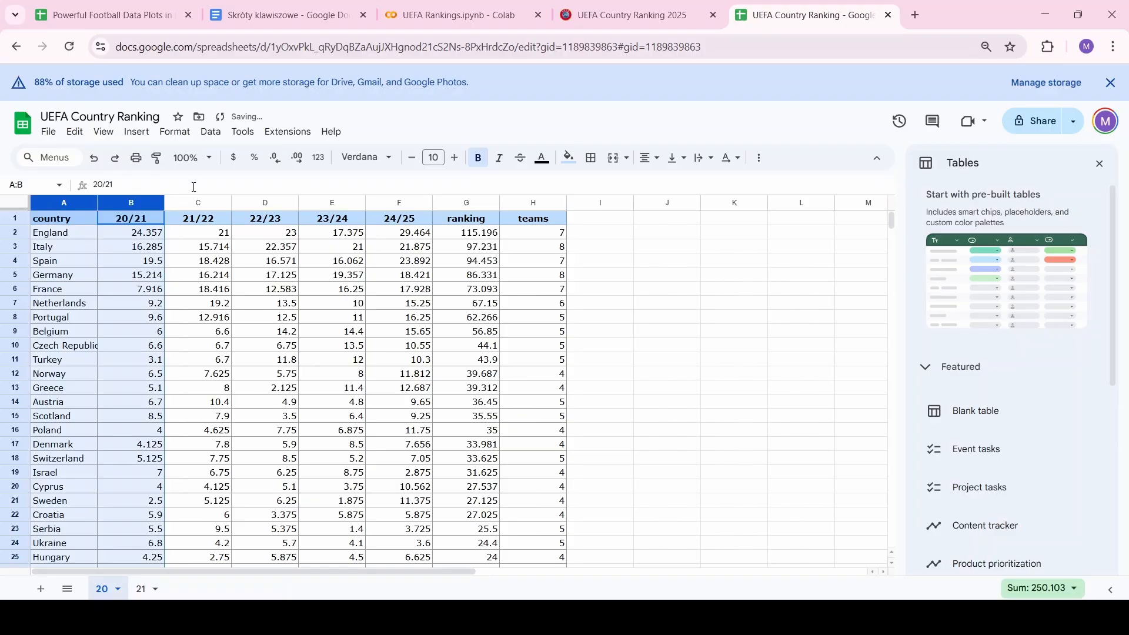
Delete the 21/22 through teams columns, leaving only country and 20/21
click(195, 202)
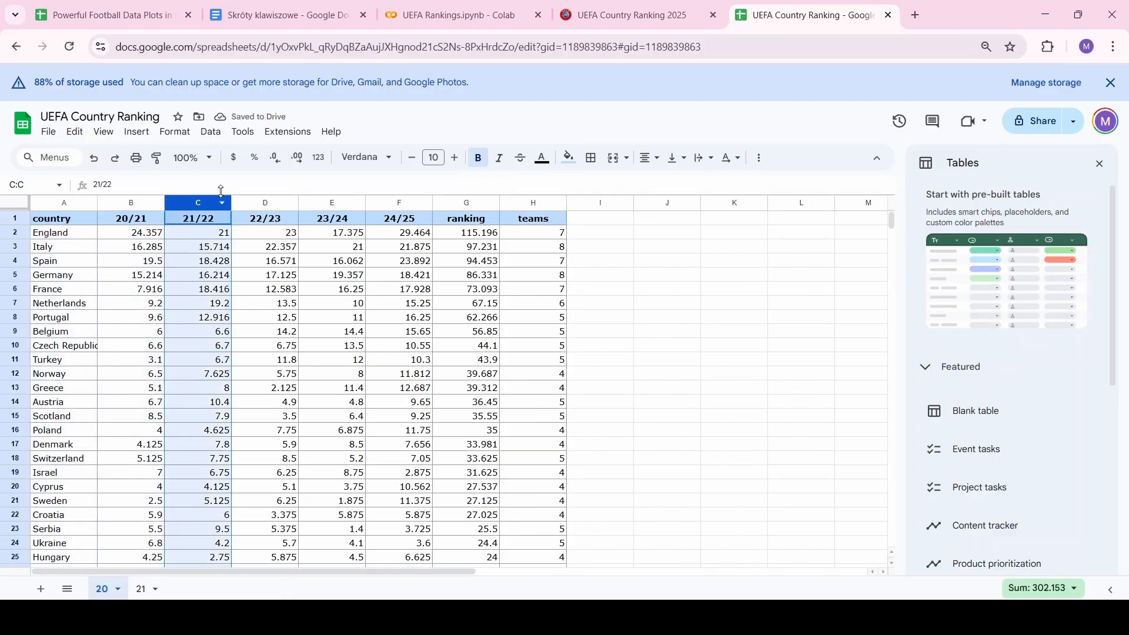
shift+click(542, 203)
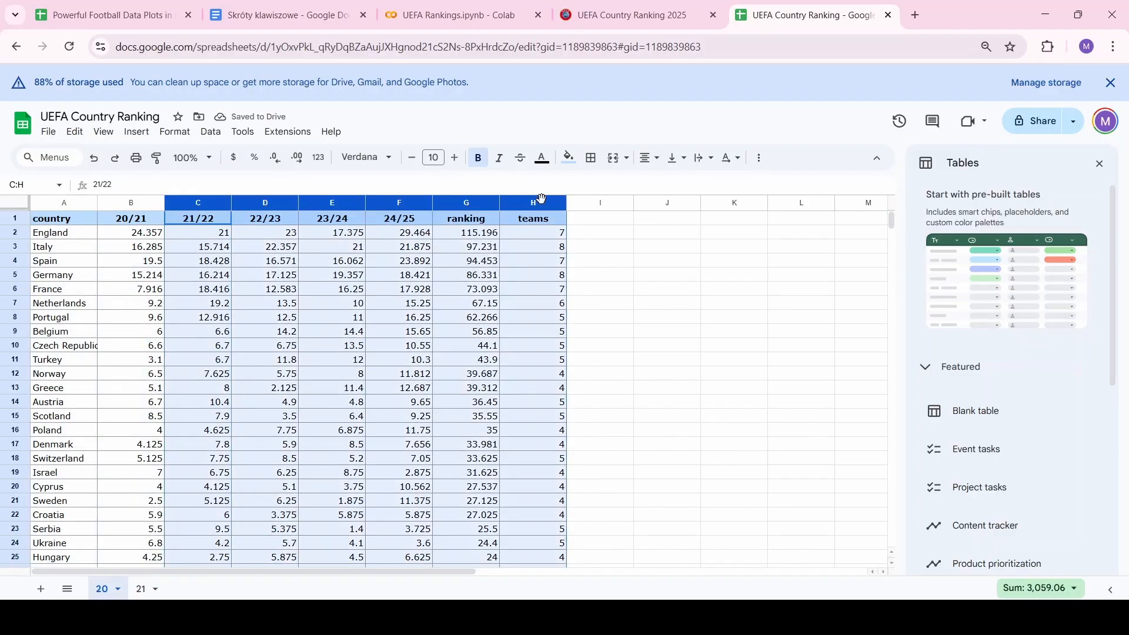
right_click(541, 203)
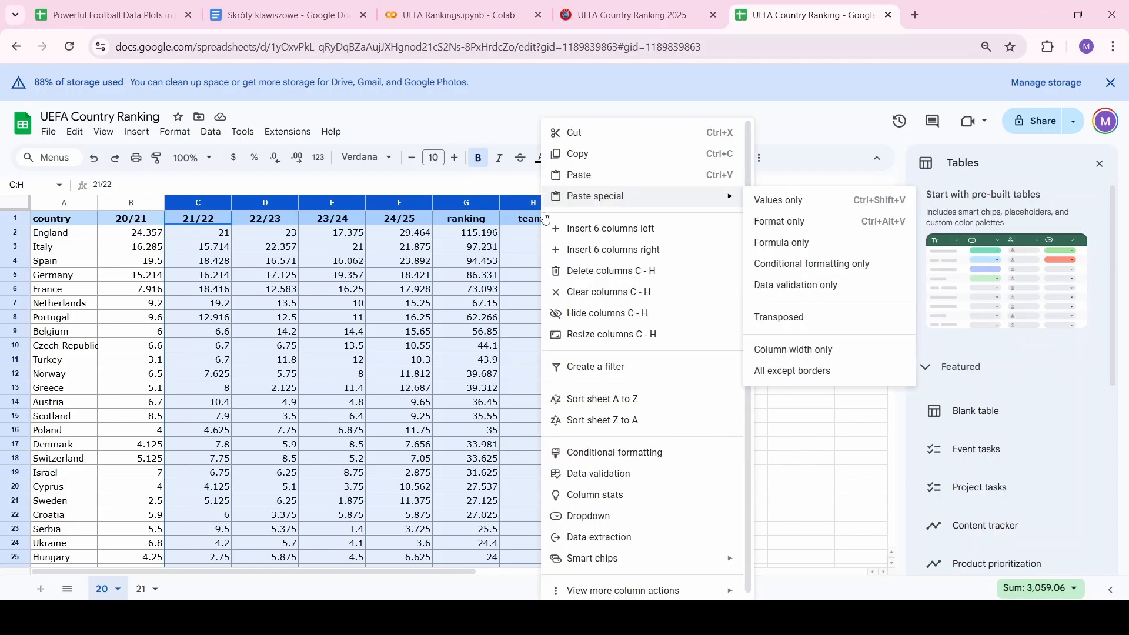
click(580, 272)
click(285, 351)
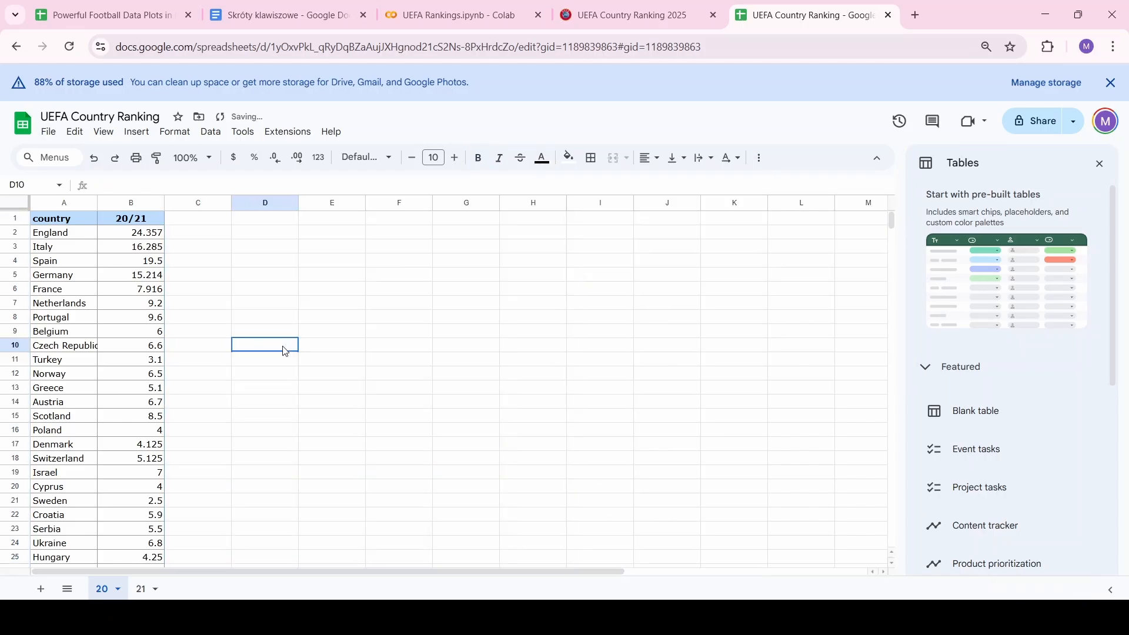
Select the country and 20/21 table down to the last row and create a filter on it
key(Left)
key(Left)
key(Left)
scroll(284, 351, down, 10)
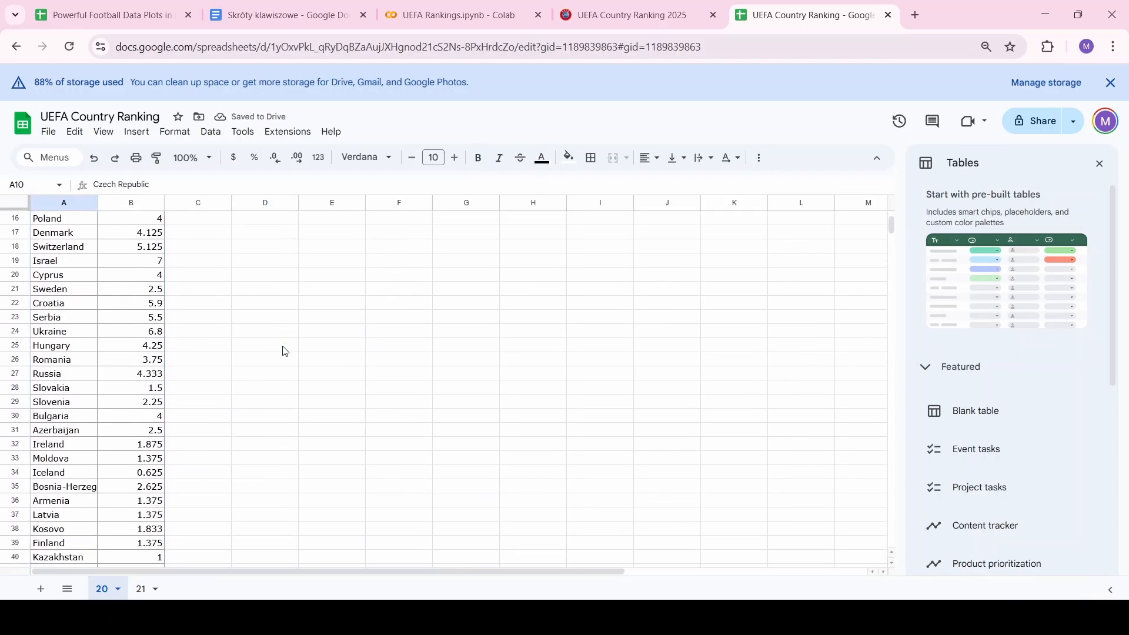
scroll(284, 351, up, 15)
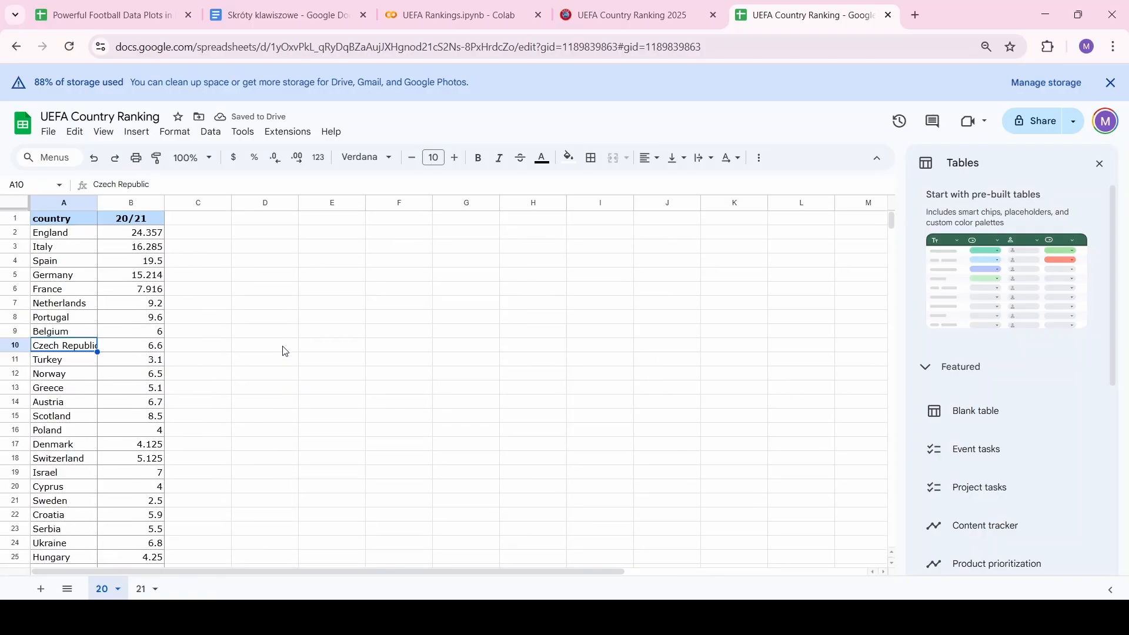
click(74, 219)
key(shift+Right)
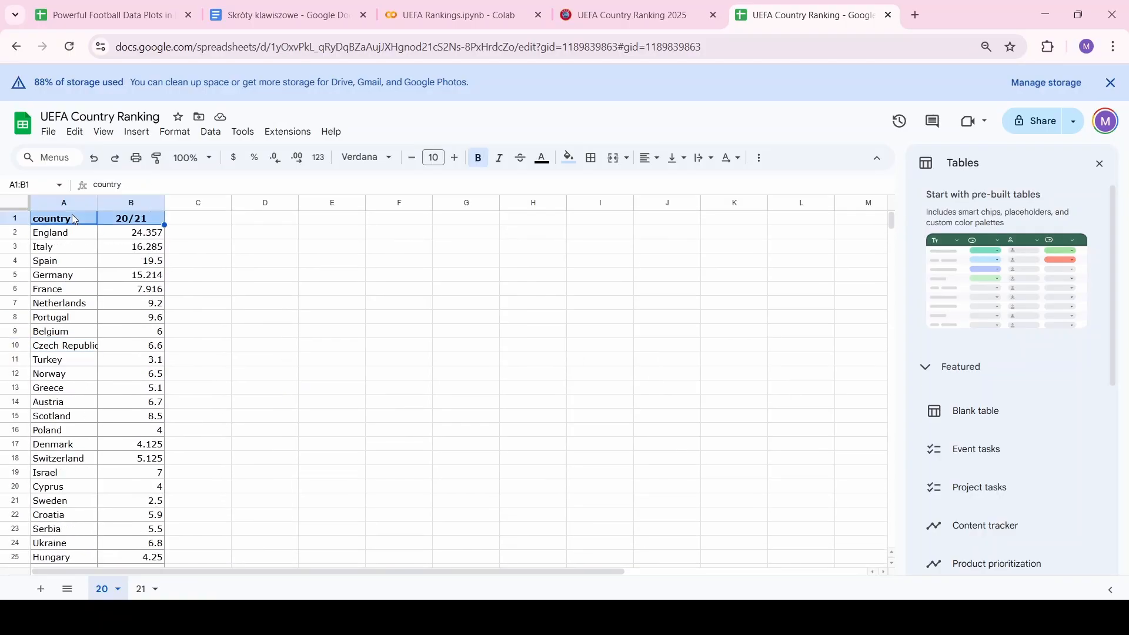
key(ctrl+shift+Down)
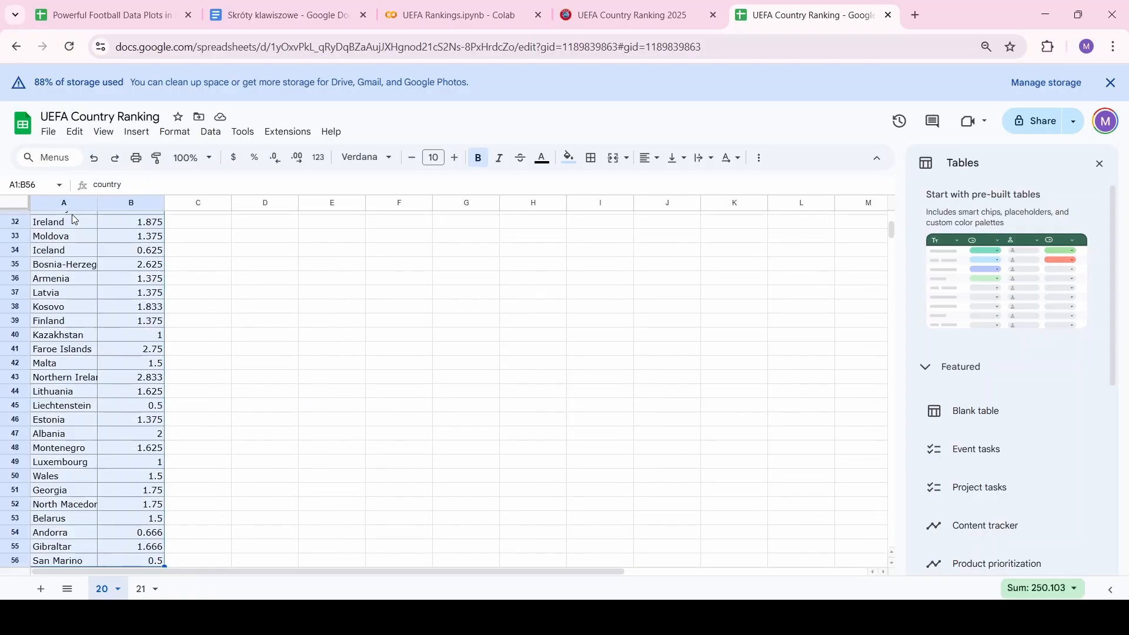
click(212, 133)
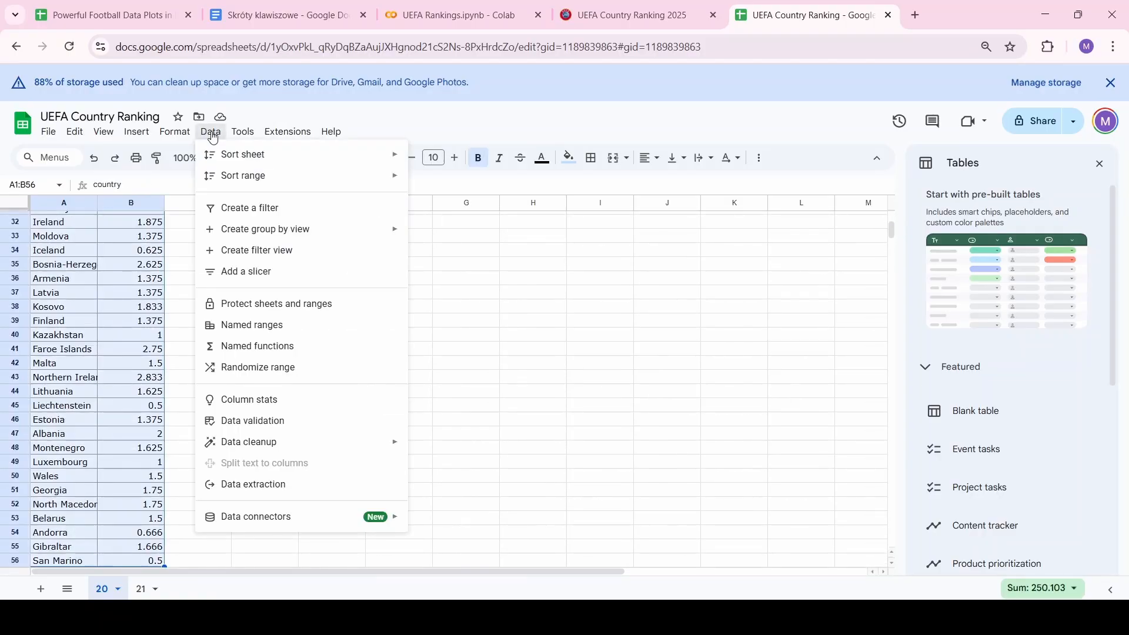
click(250, 215)
Sort the country column alphabetically A to Z
scroll(74, 321, up, 10)
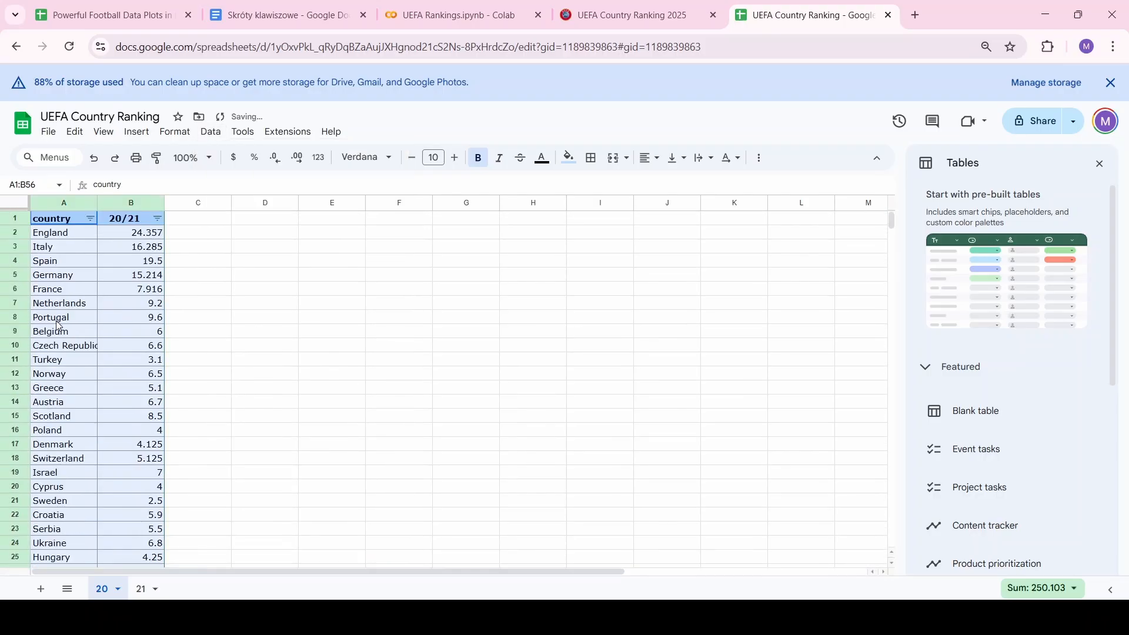
click(90, 218)
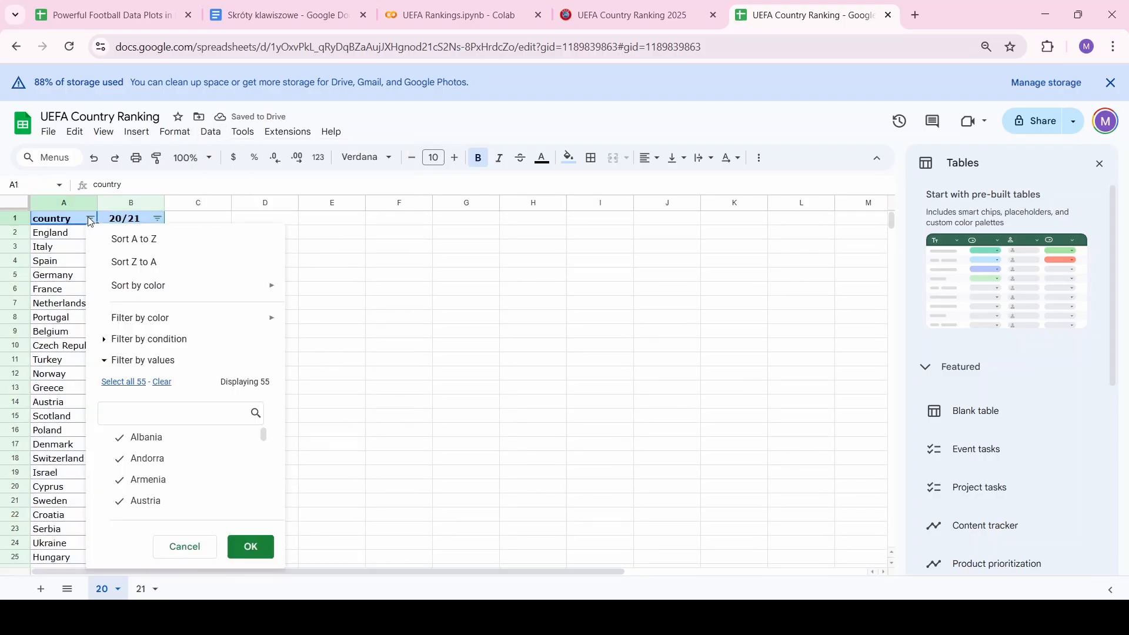
click(130, 240)
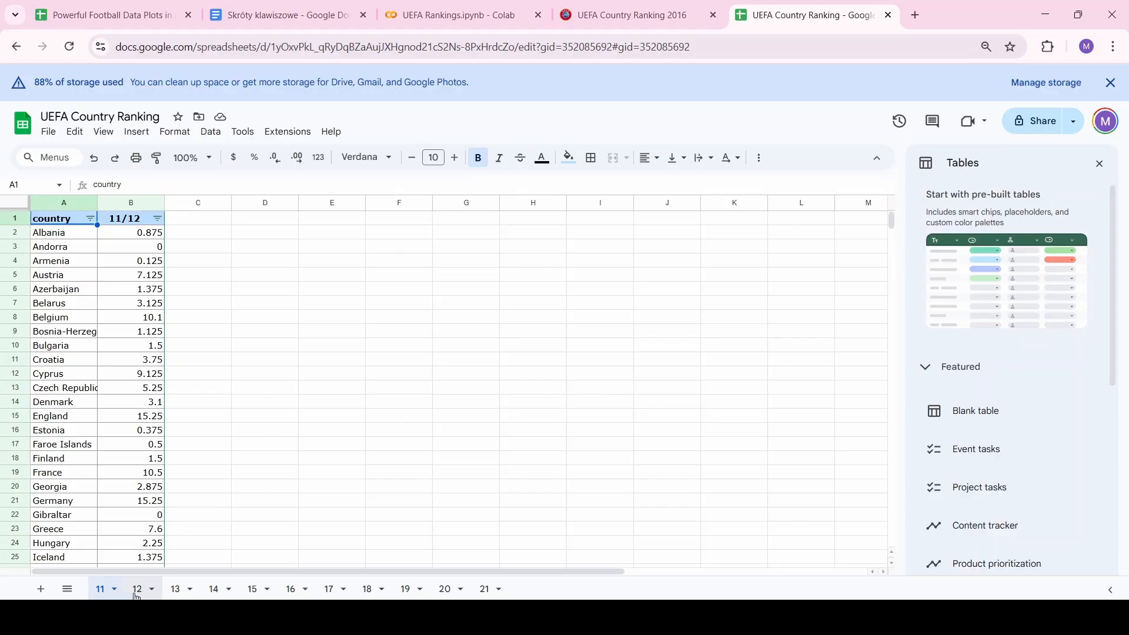
Step through season sheets 12, 13, 14, 15, 16, 17 and on to 18
click(146, 594)
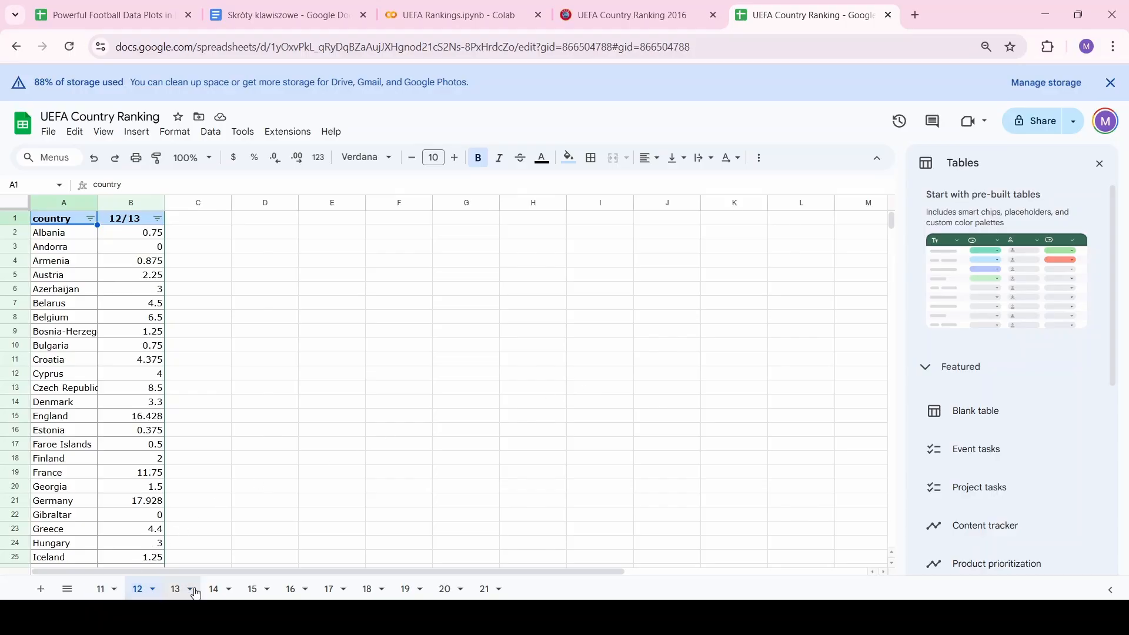
click(180, 591)
click(215, 591)
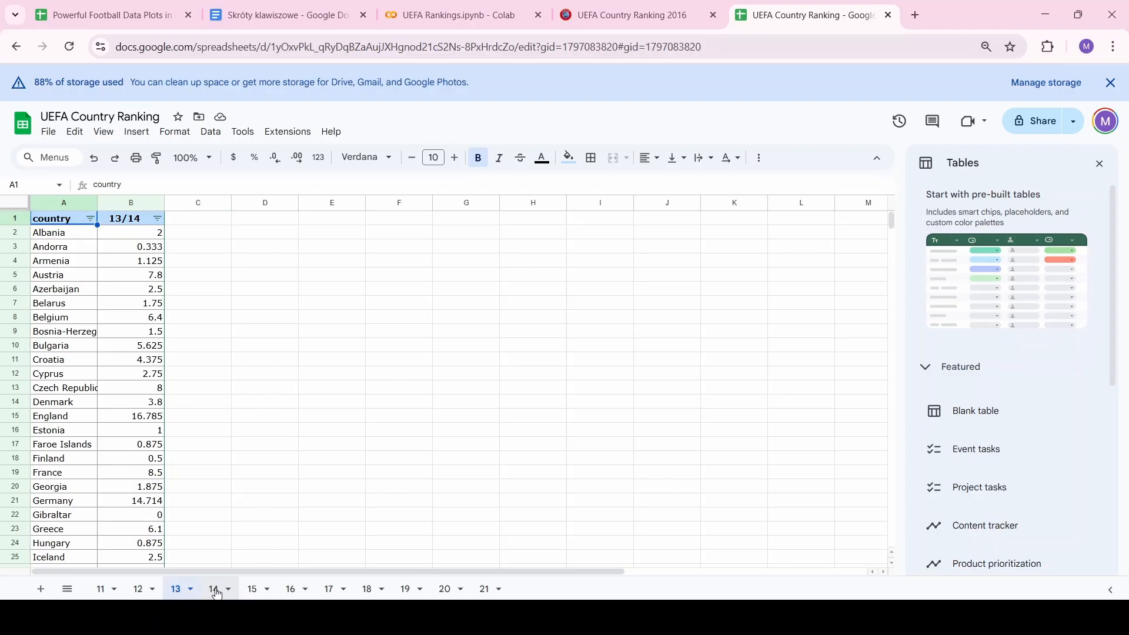
click(252, 590)
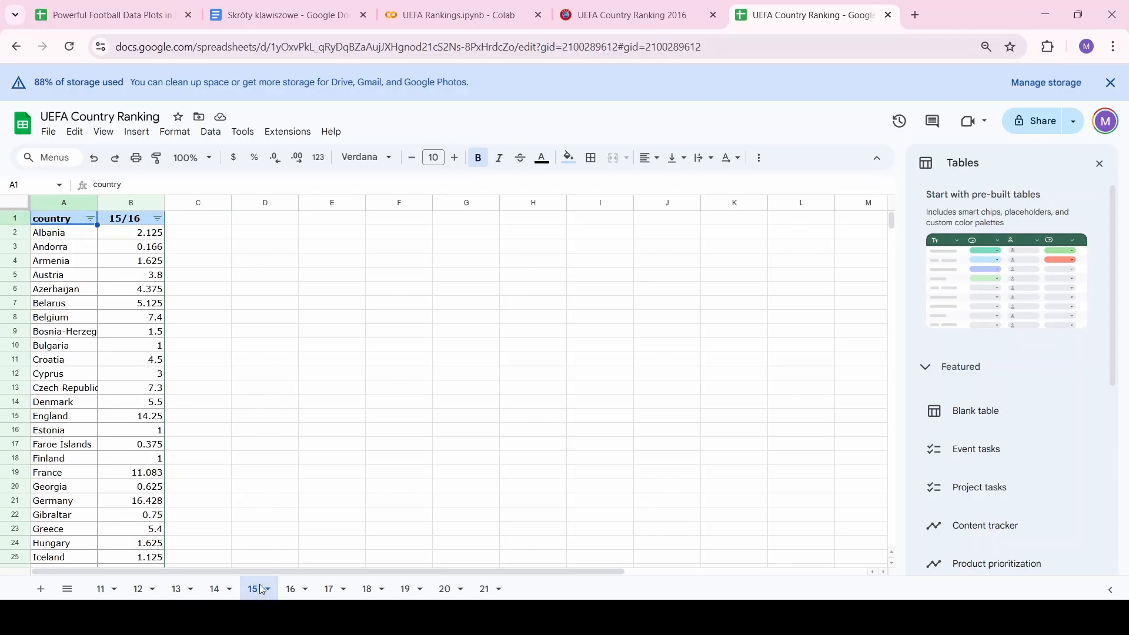
click(295, 587)
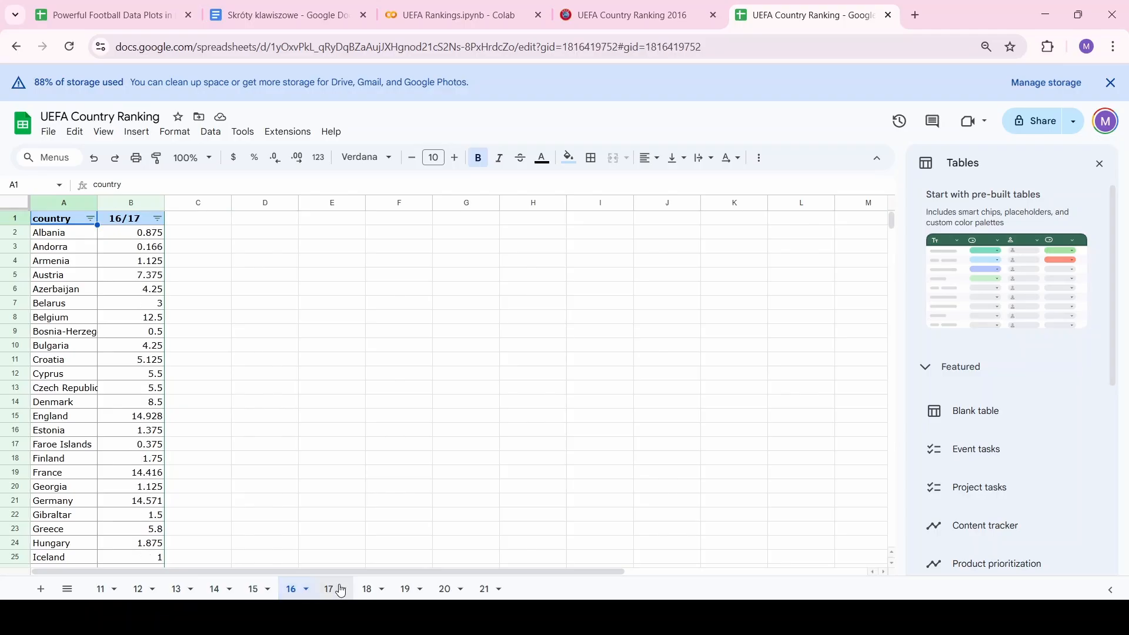
click(337, 590)
click(368, 590)
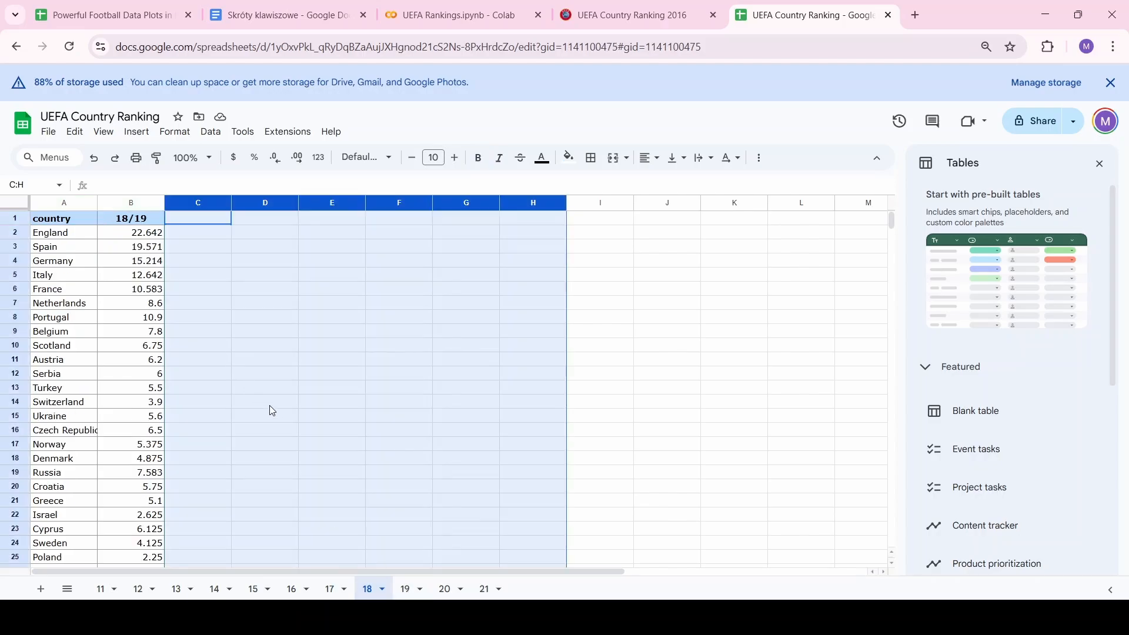
Select sheet 18's country and 18/19 table and add a filter to it
click(83, 265)
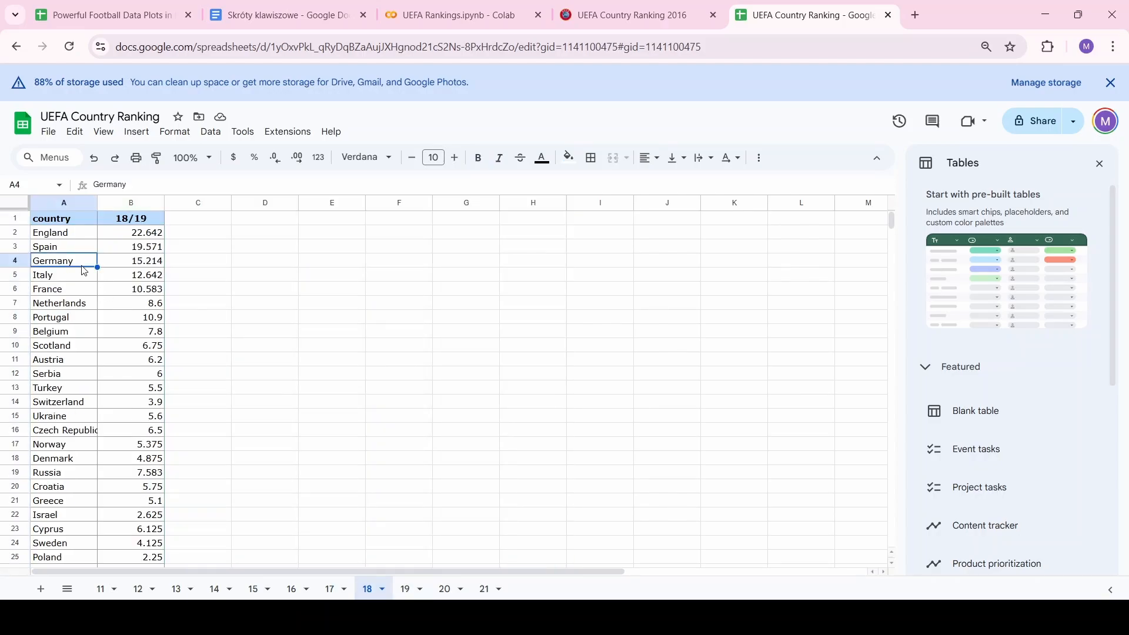
click(72, 224)
key(shift+Right)
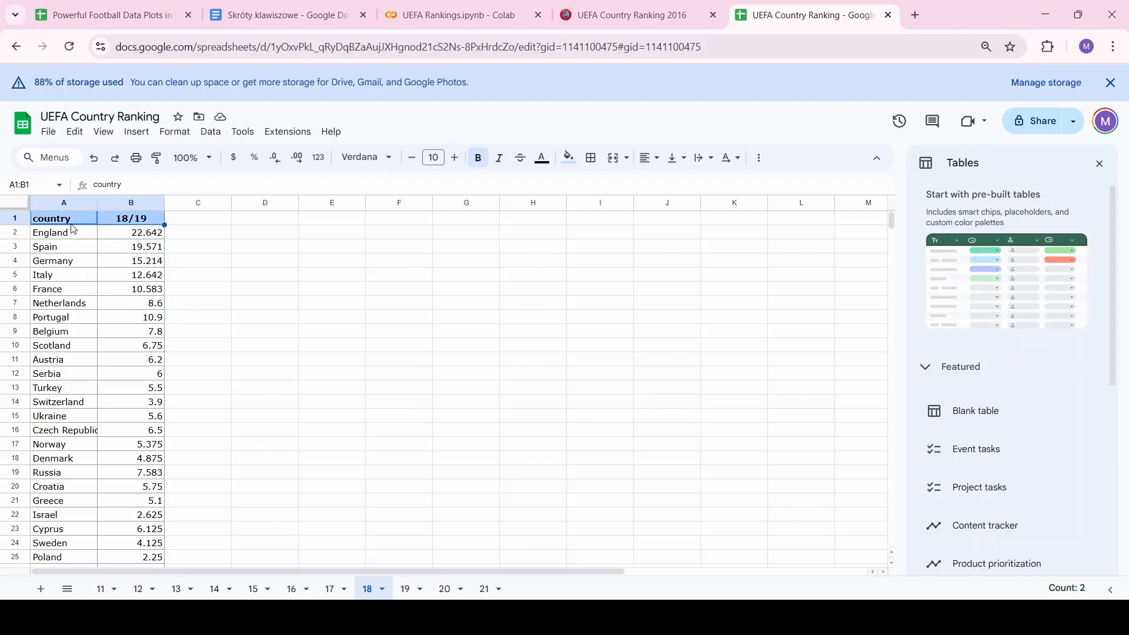
key(ctrl+shift+Down)
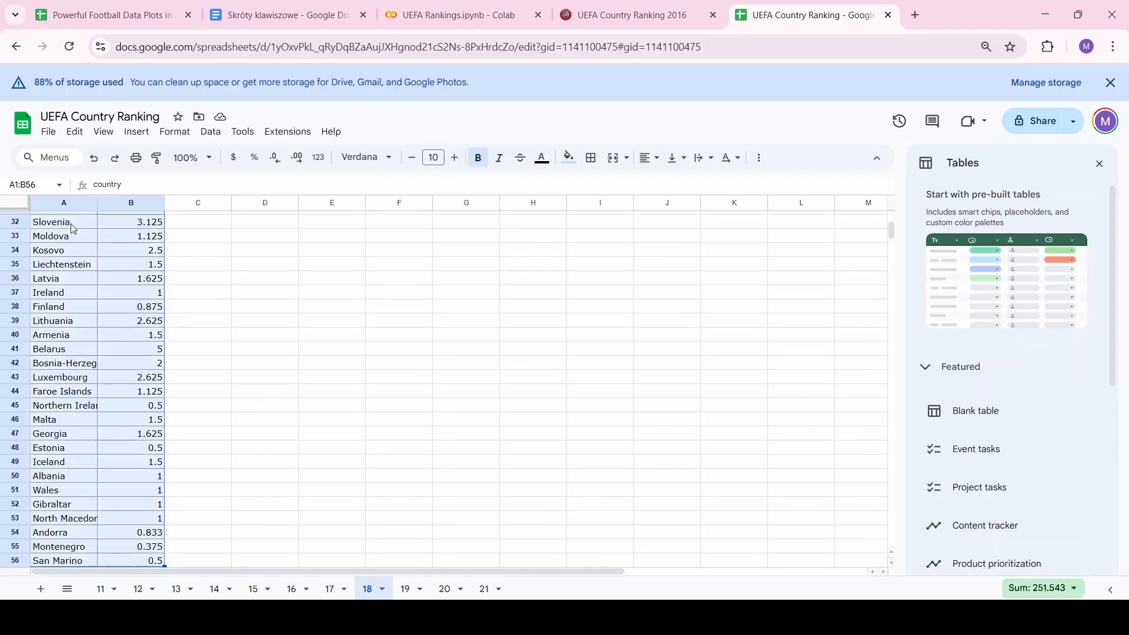
click(210, 132)
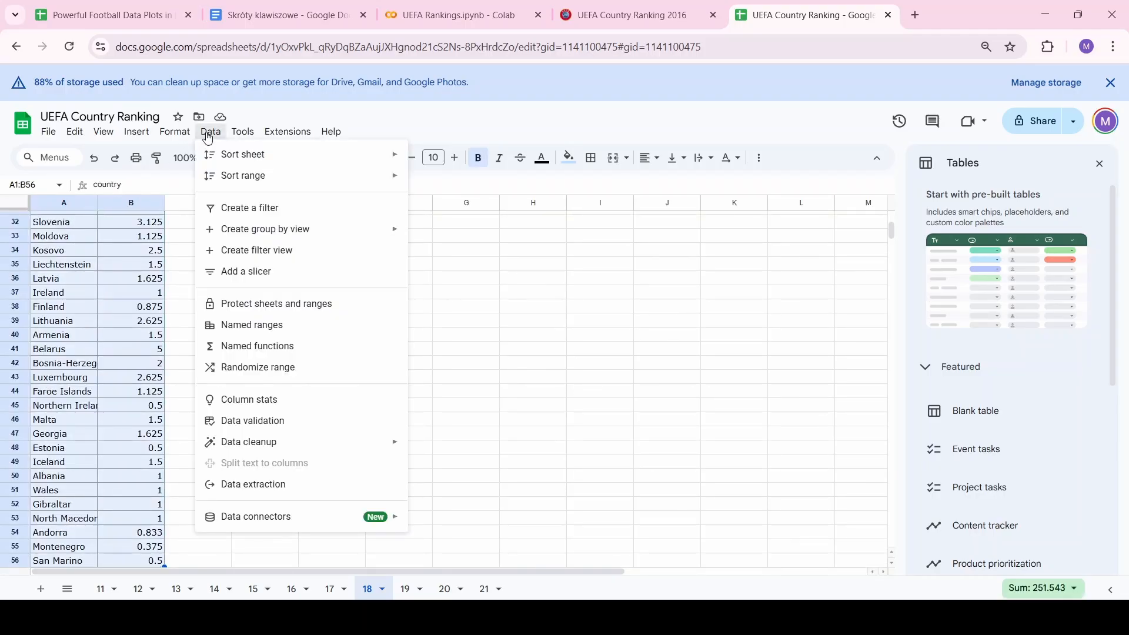
click(246, 206)
Sort sheet 18's countries alphabetically A to Z
click(93, 257)
key(ctrl+Up)
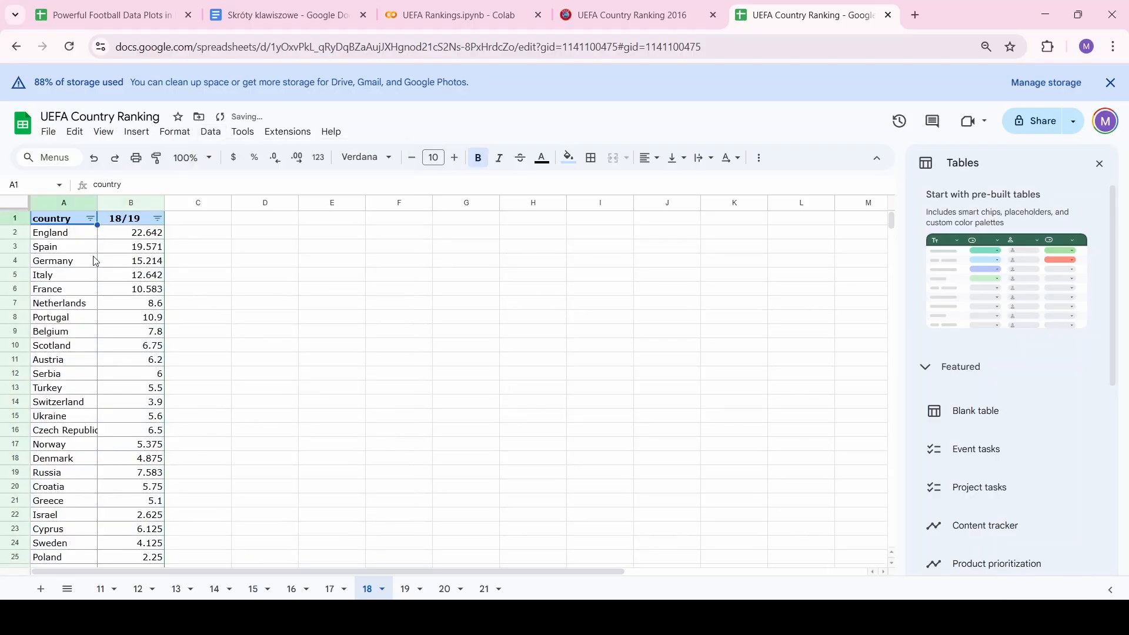
click(90, 218)
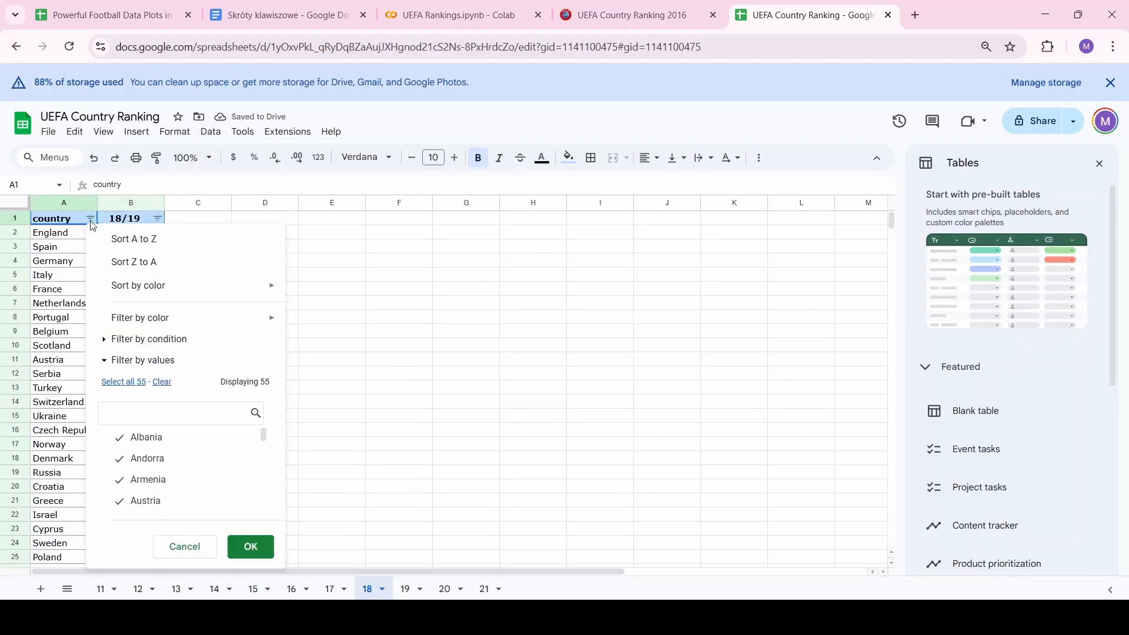
click(119, 239)
Move through sheets 19, 20 and 21
click(412, 590)
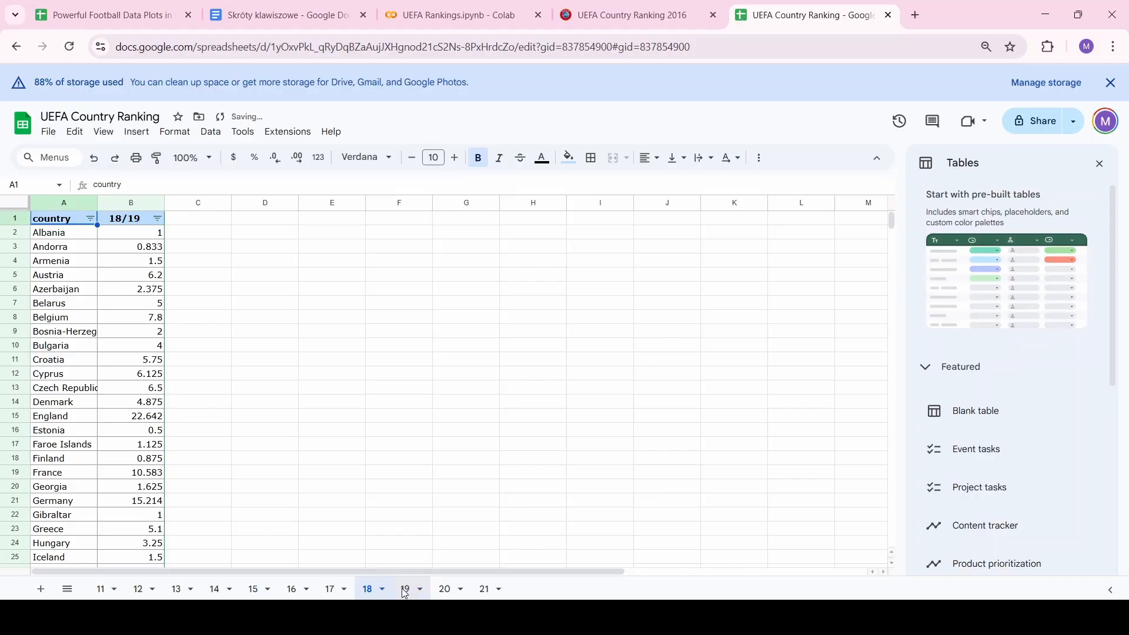
click(452, 589)
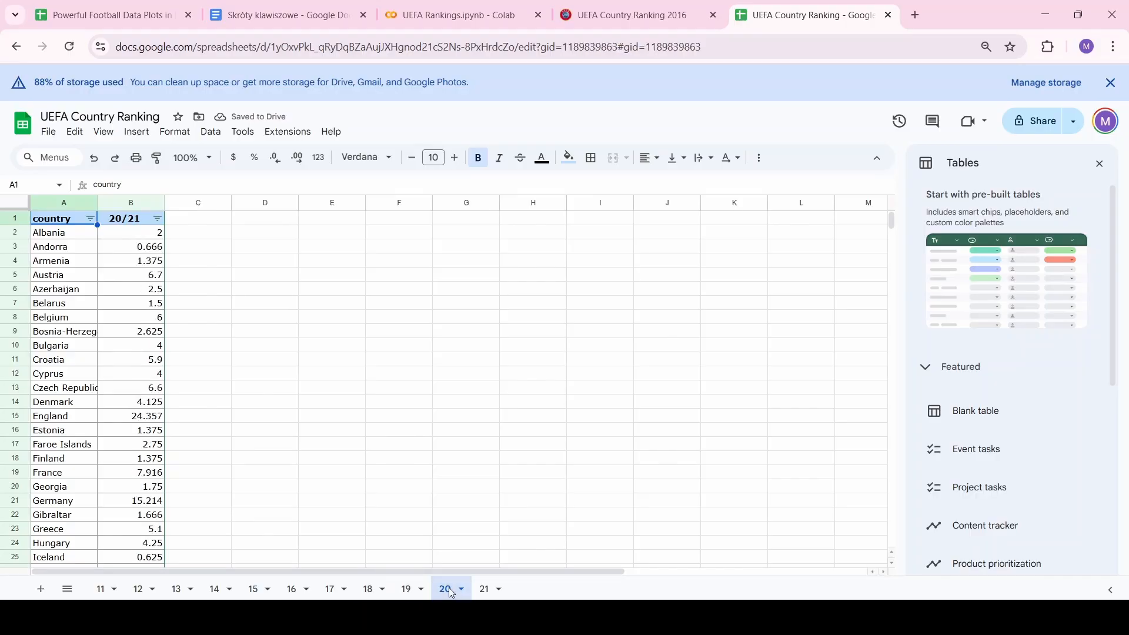
click(483, 589)
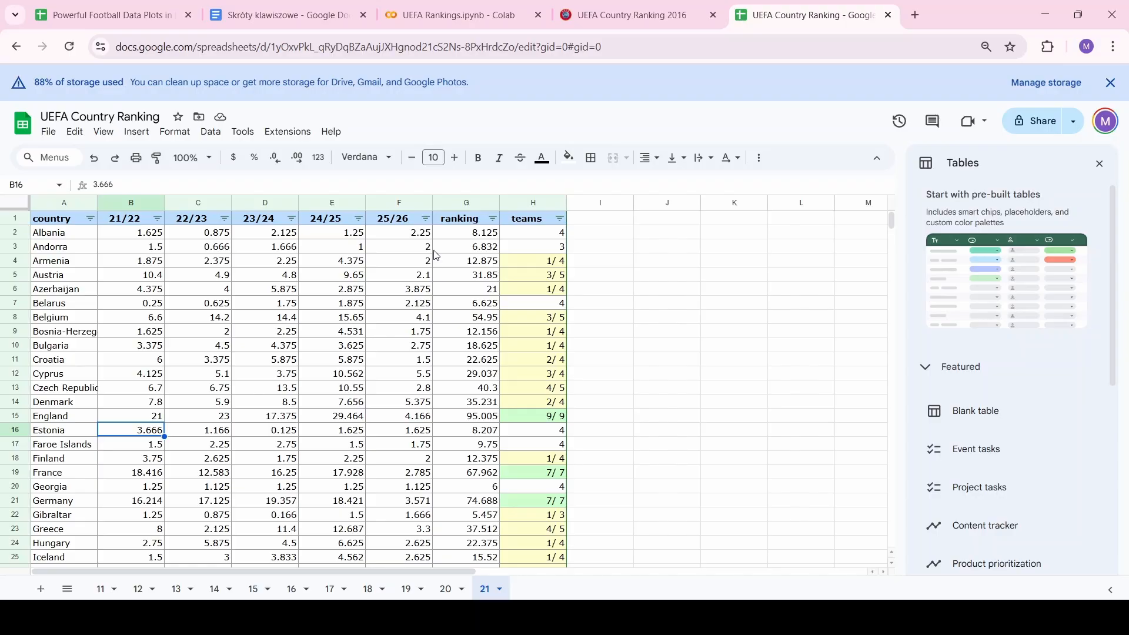
Clear columns F–H (25/26, ranking, teams) on sheet 21, then go to sheet 11
drag(396, 203, 537, 203)
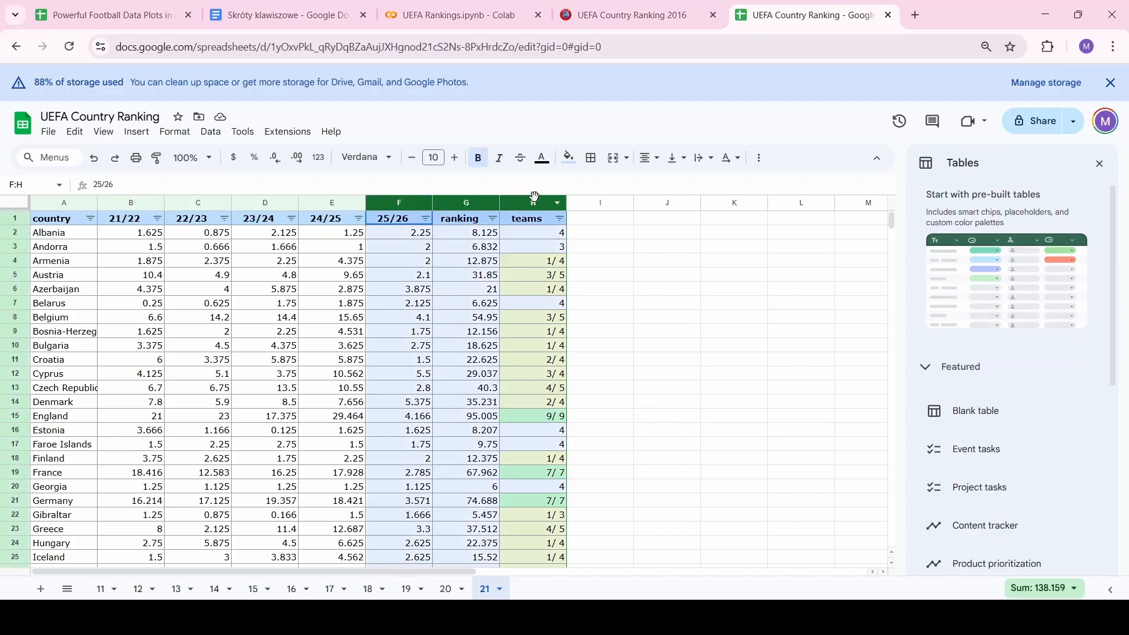
right_click(539, 202)
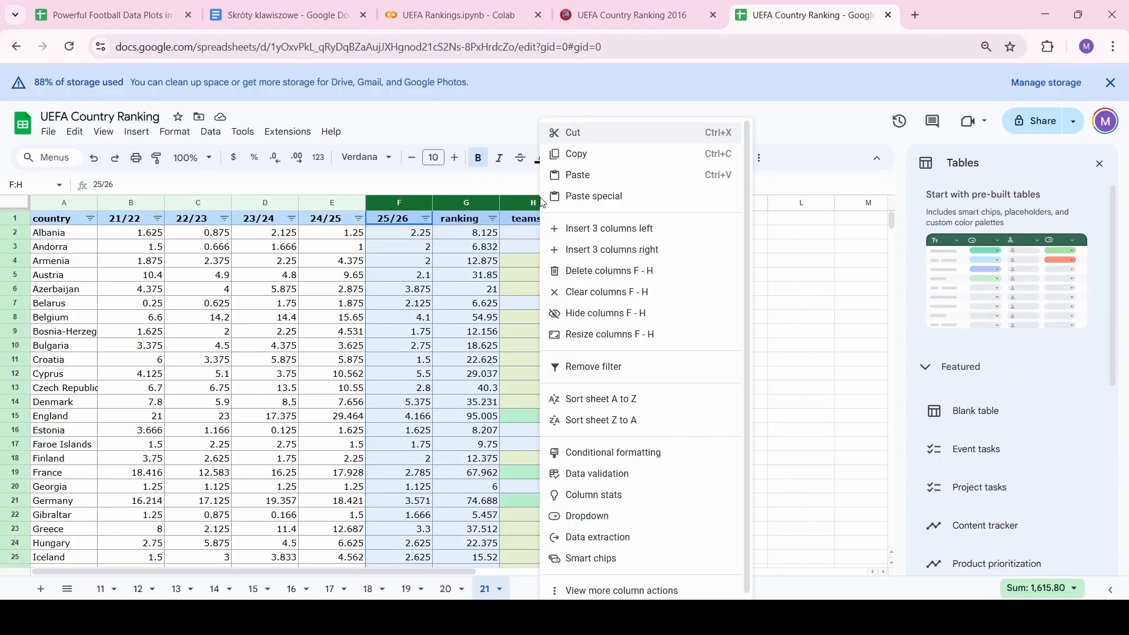
click(611, 291)
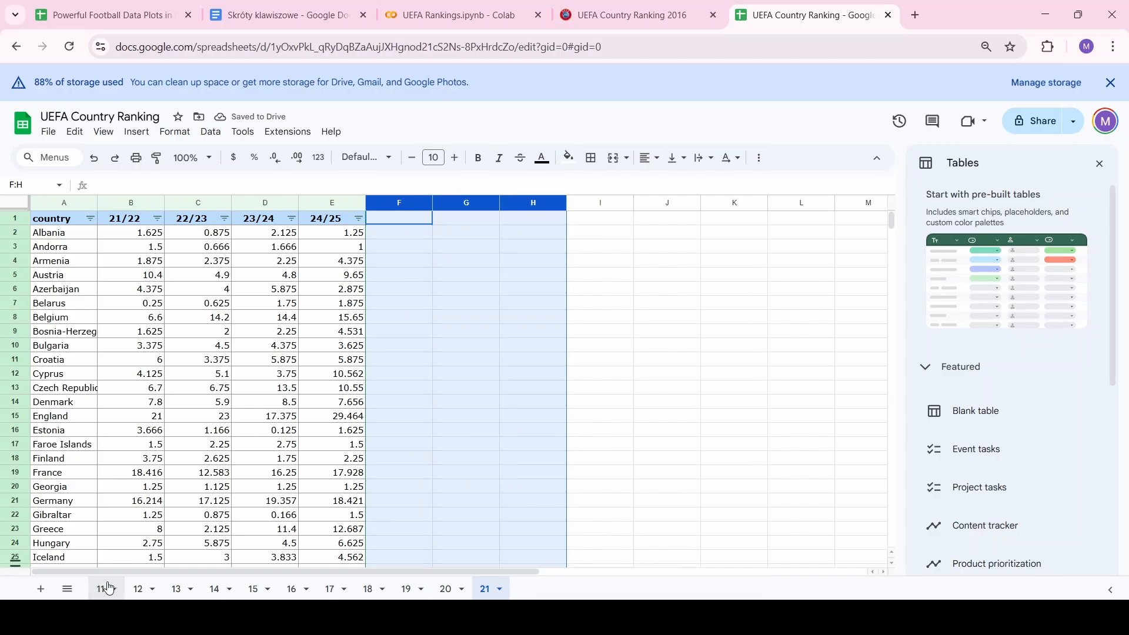
click(109, 588)
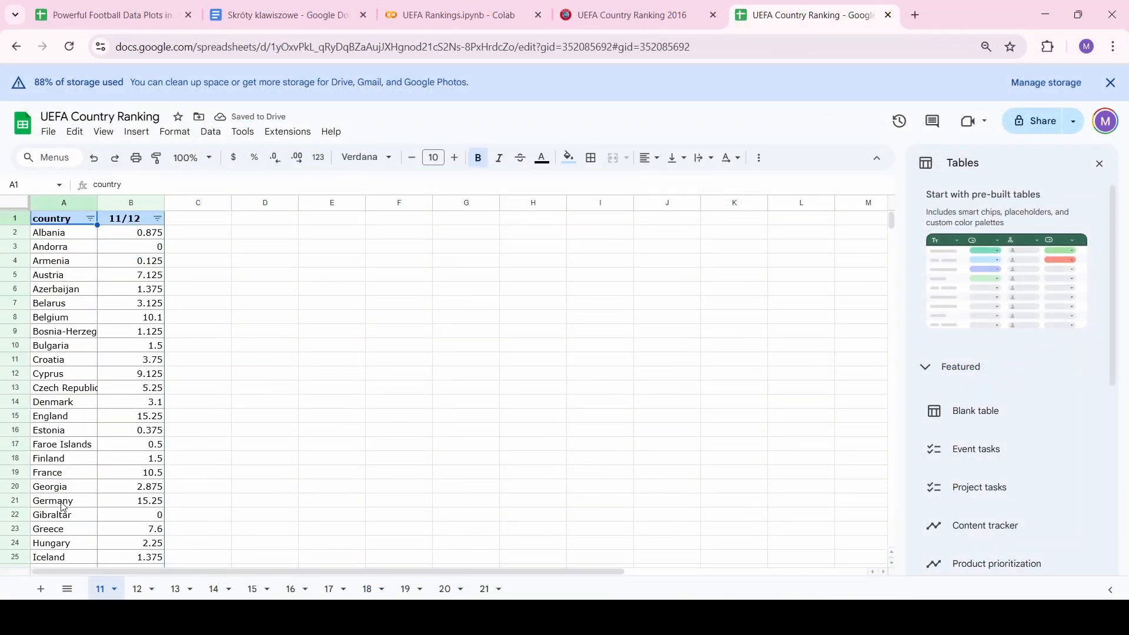
Sort sheet 11's countries A to Z, then search sheet 12 for kosovo
click(92, 219)
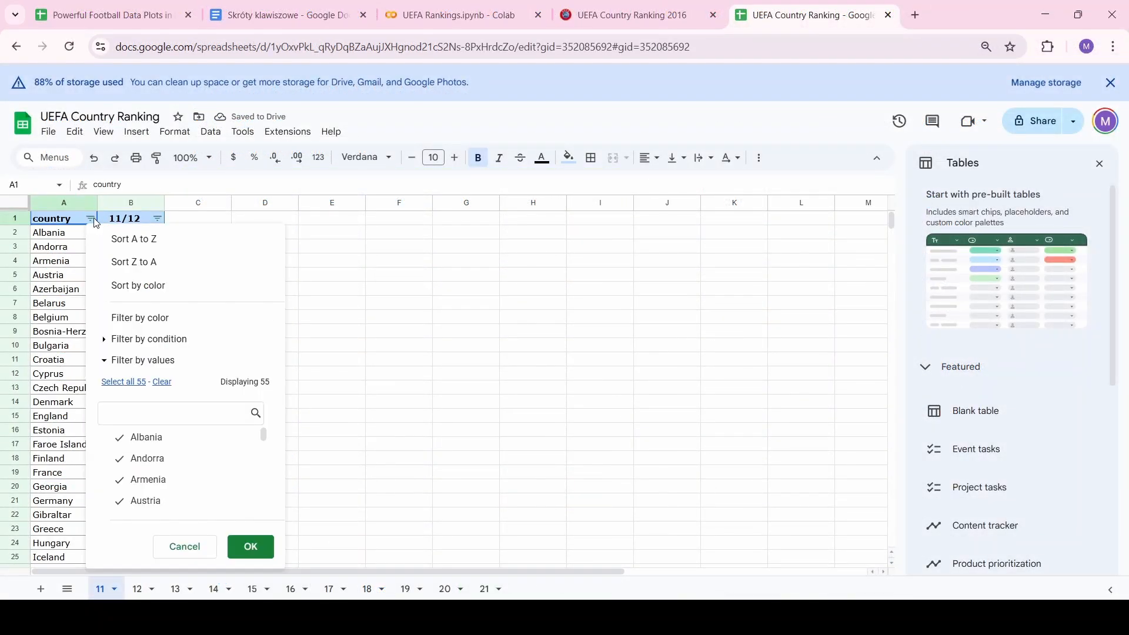
click(118, 239)
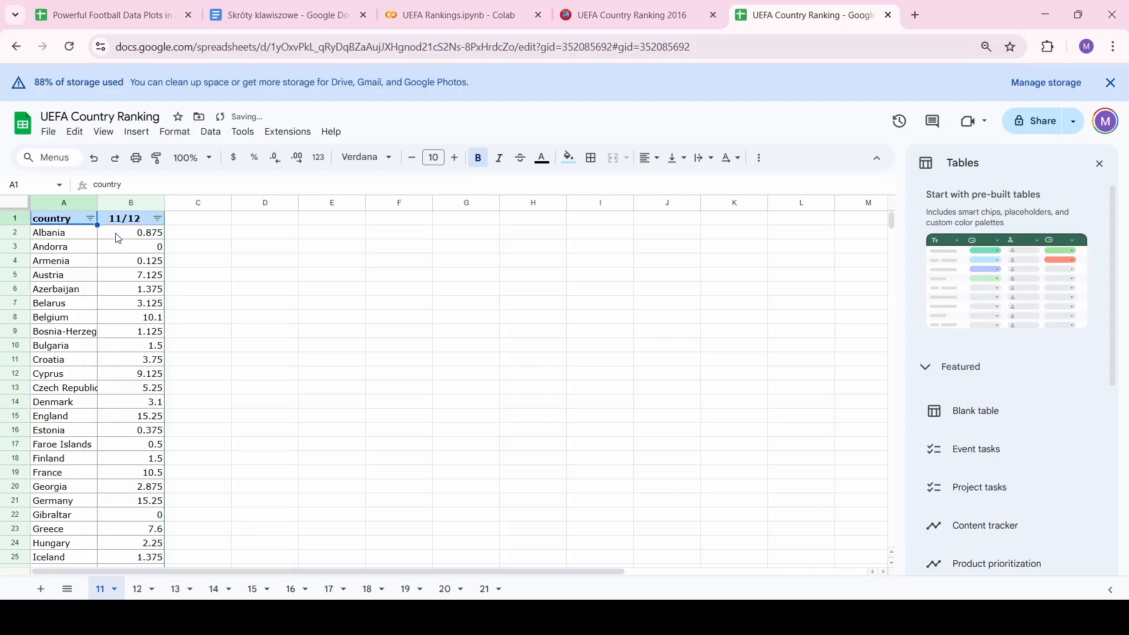
click(144, 591)
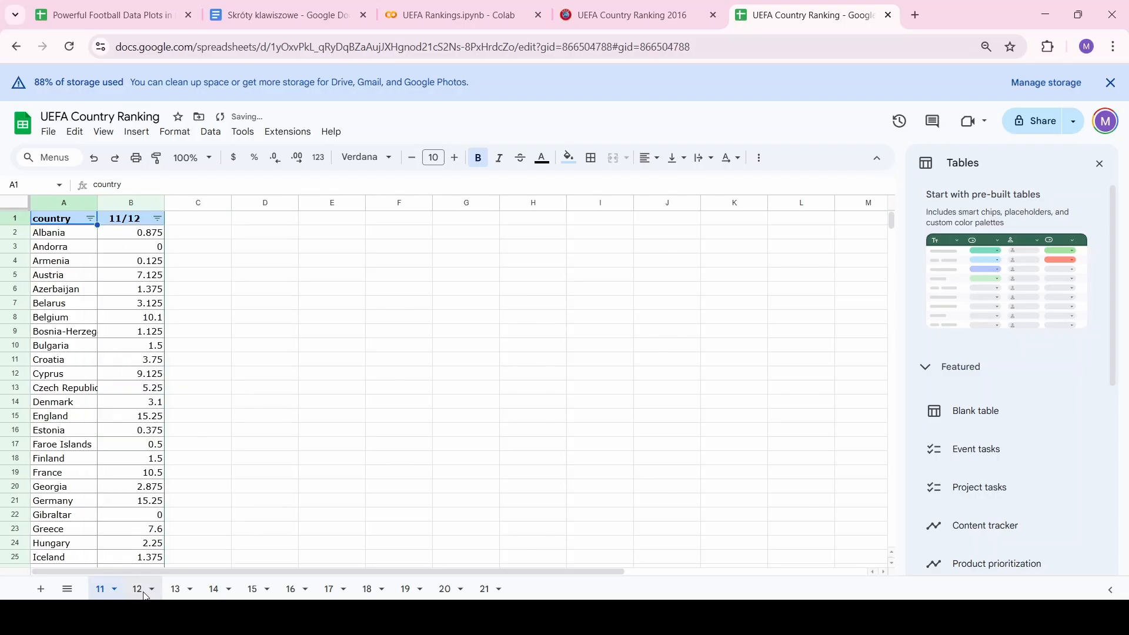
click(229, 457)
key(ctrl+f)
text(kos)
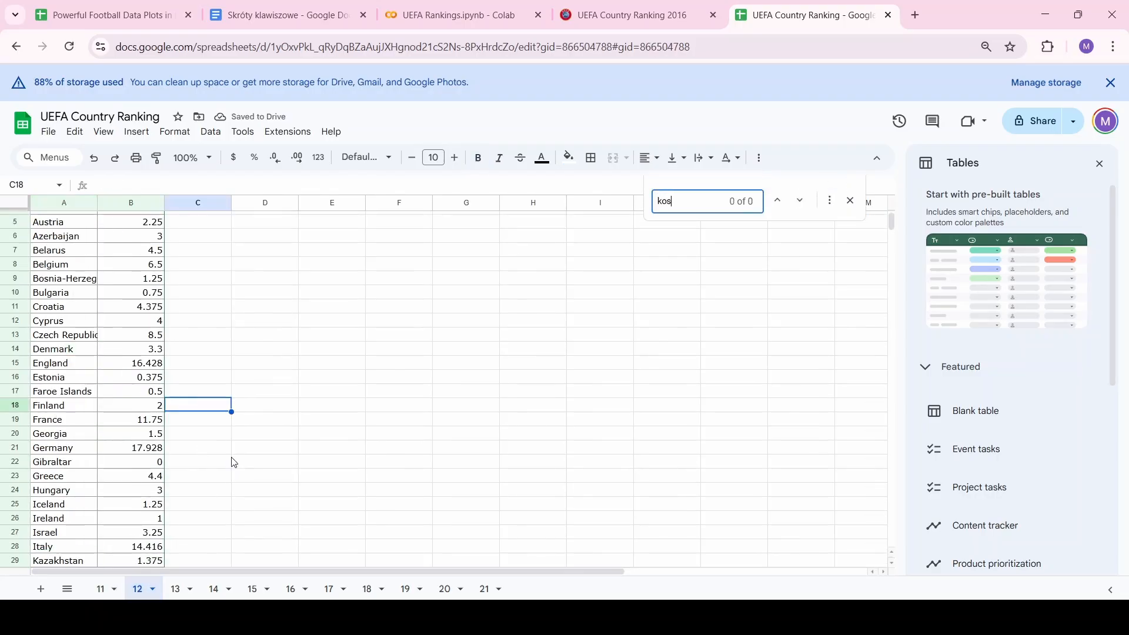
text(ovo)
Add Kosovo with a score of 0 in the empty row below Wales on sheet 12
click(46, 480)
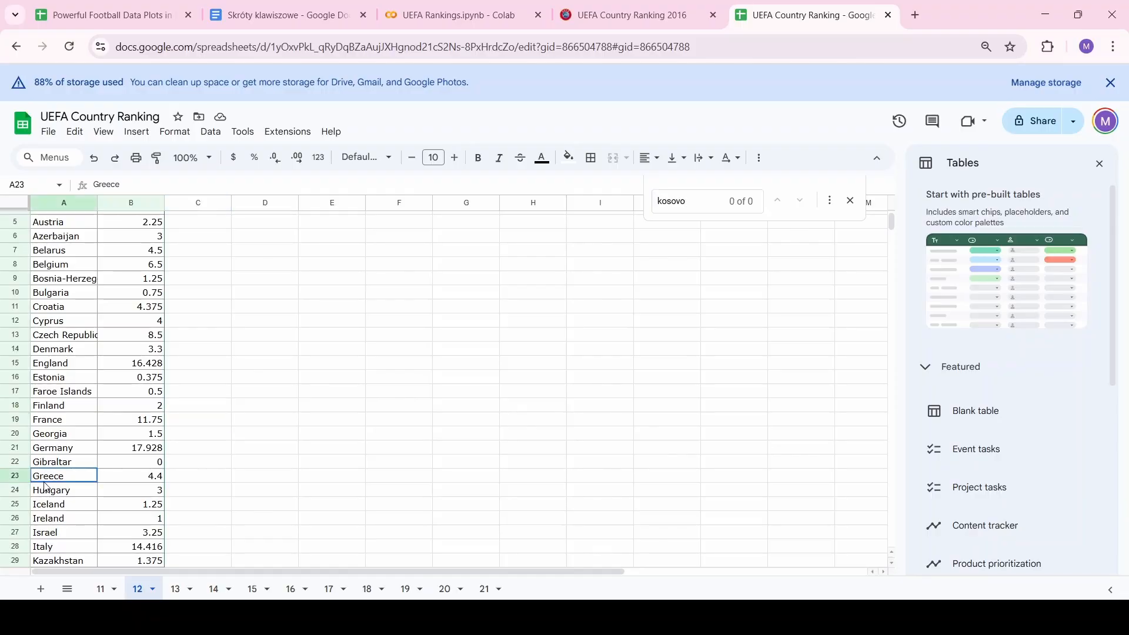
key(ctrl+Down)
key(Down)
text(Kosovo)
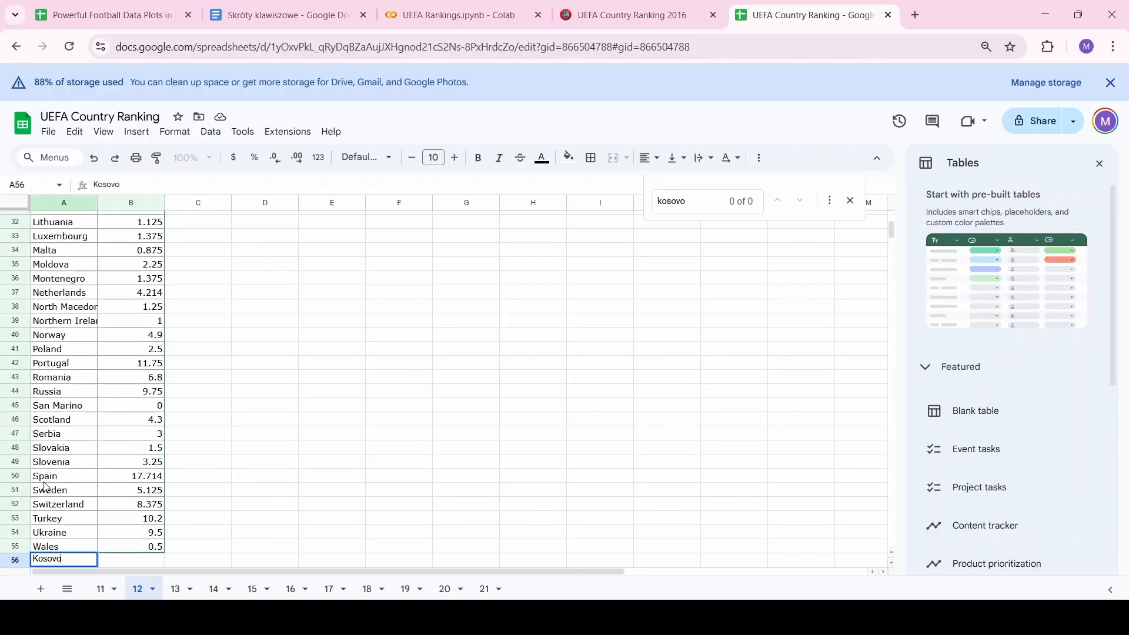
key(Tab)
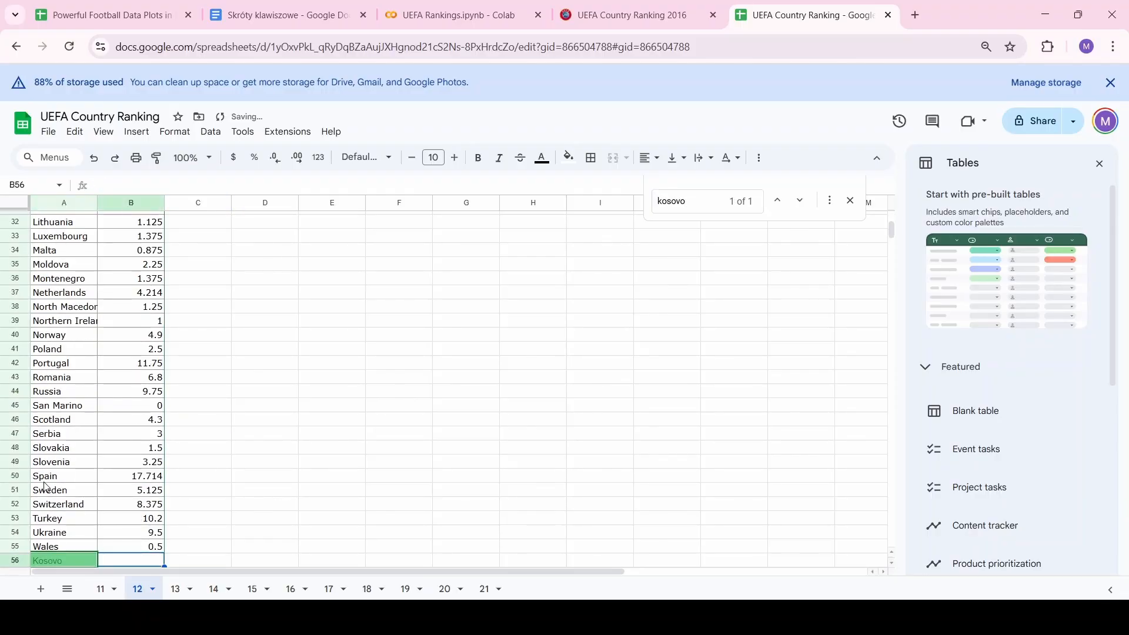
text(0)
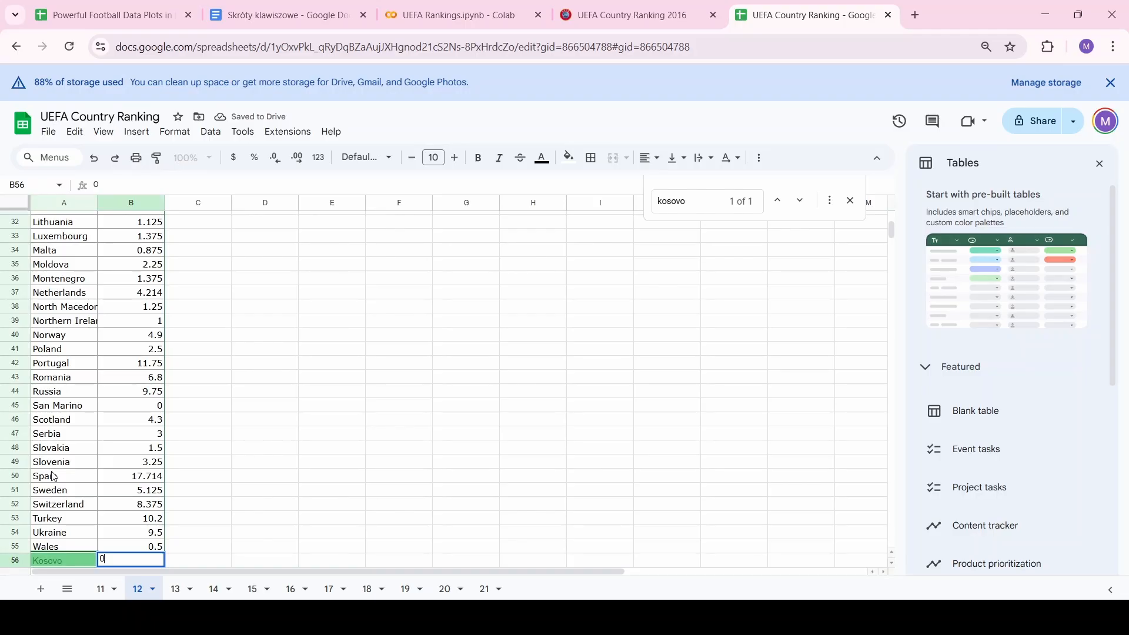
click(53, 476)
Re-sort sheet 12's countries A to Z, then search sheet 13 for Kosovo
key(ctrl+Up)
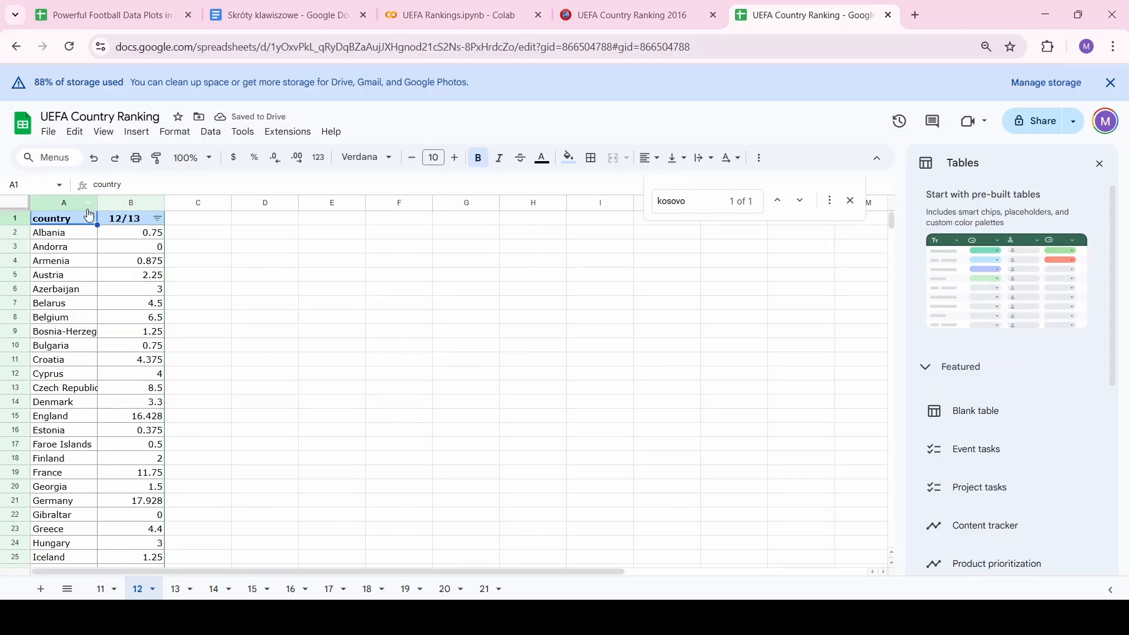
click(94, 219)
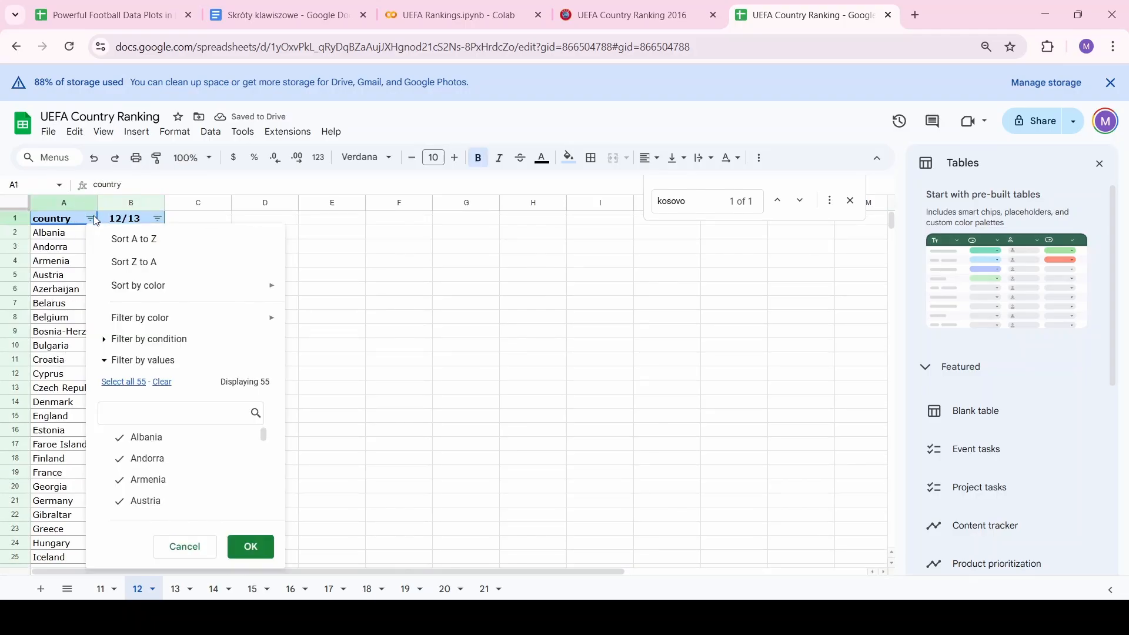
click(123, 238)
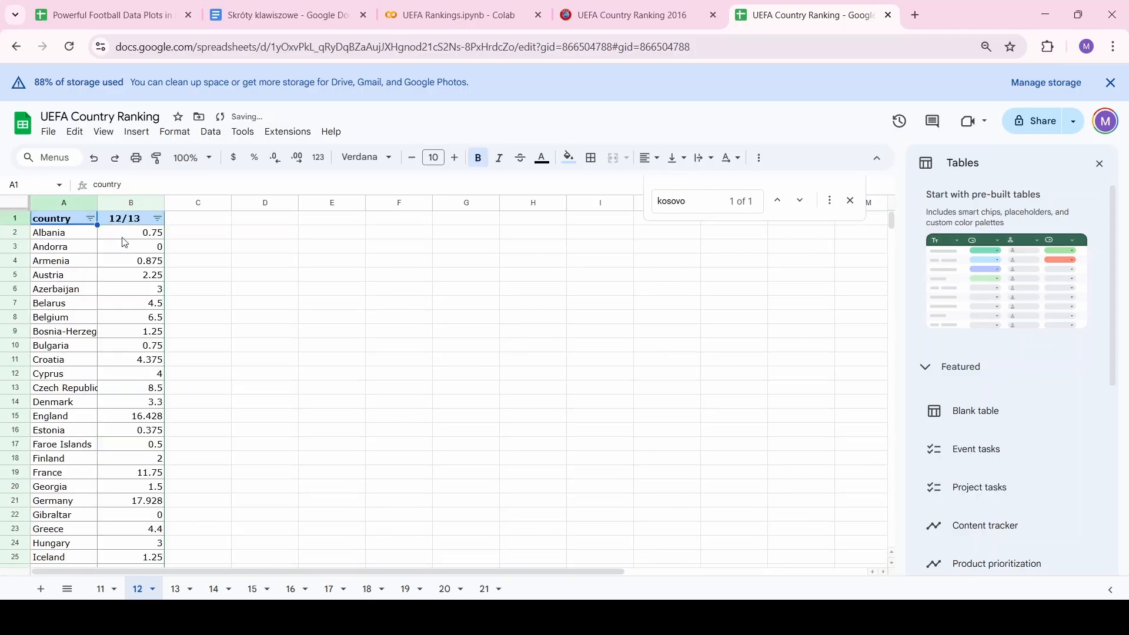
click(176, 591)
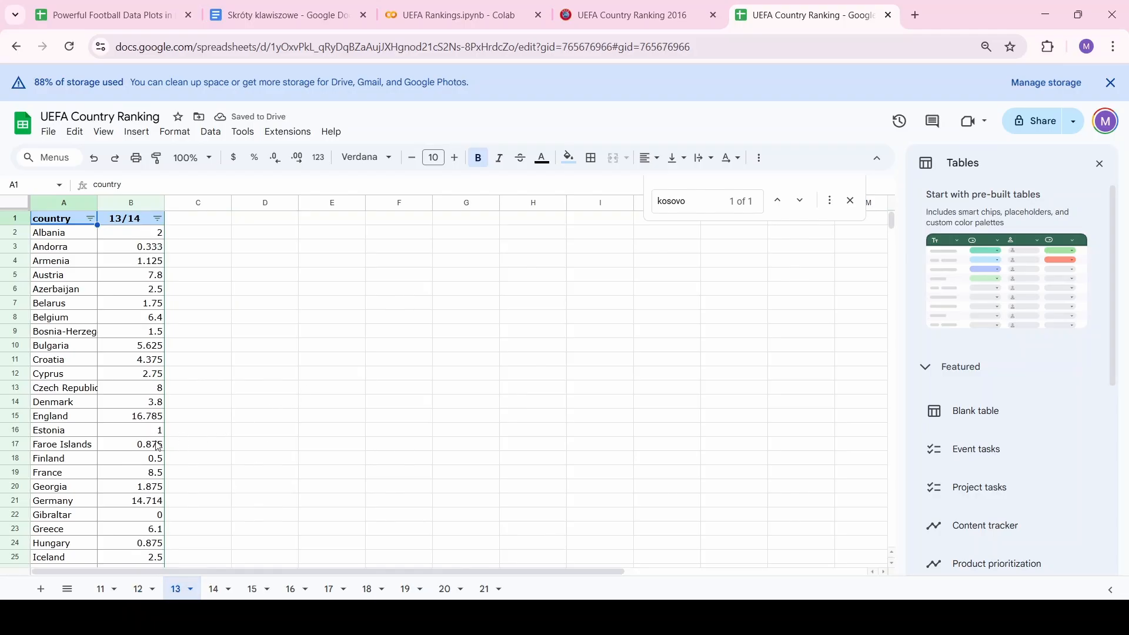
key(ctrl+f)
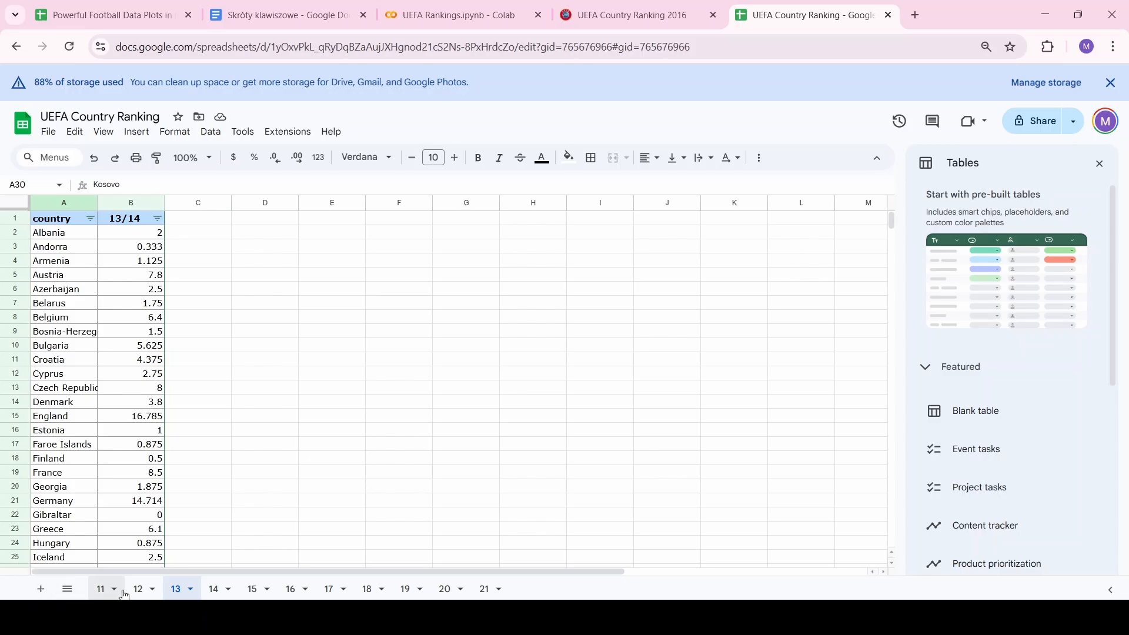
Add a new sheet in front of sheet 11 and select the country and 11/12 columns
click(100, 588)
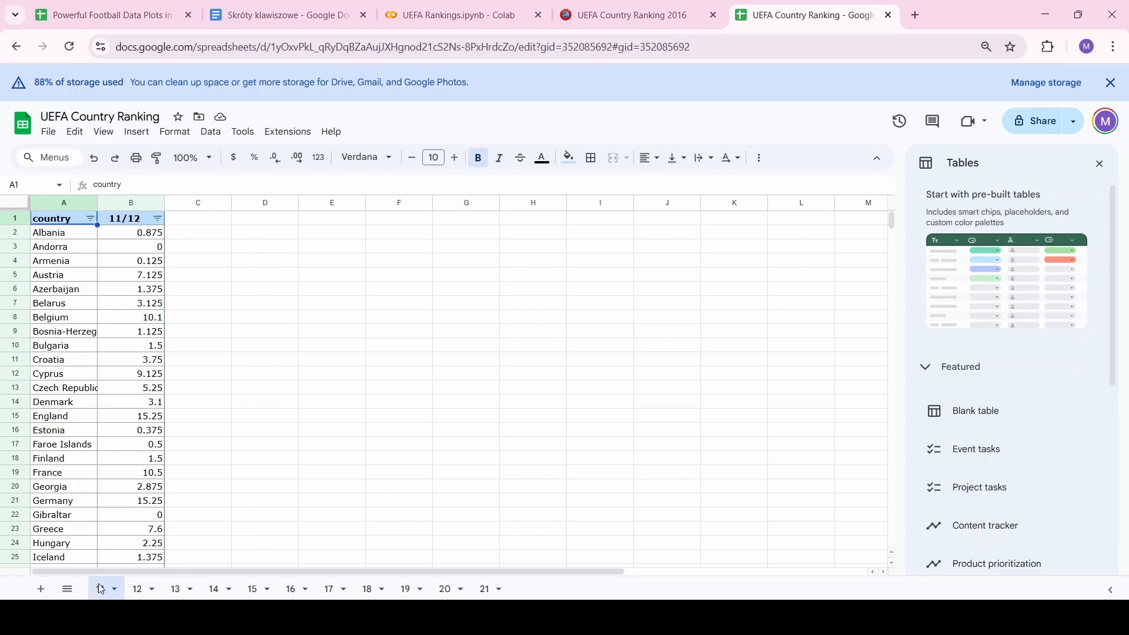
click(41, 588)
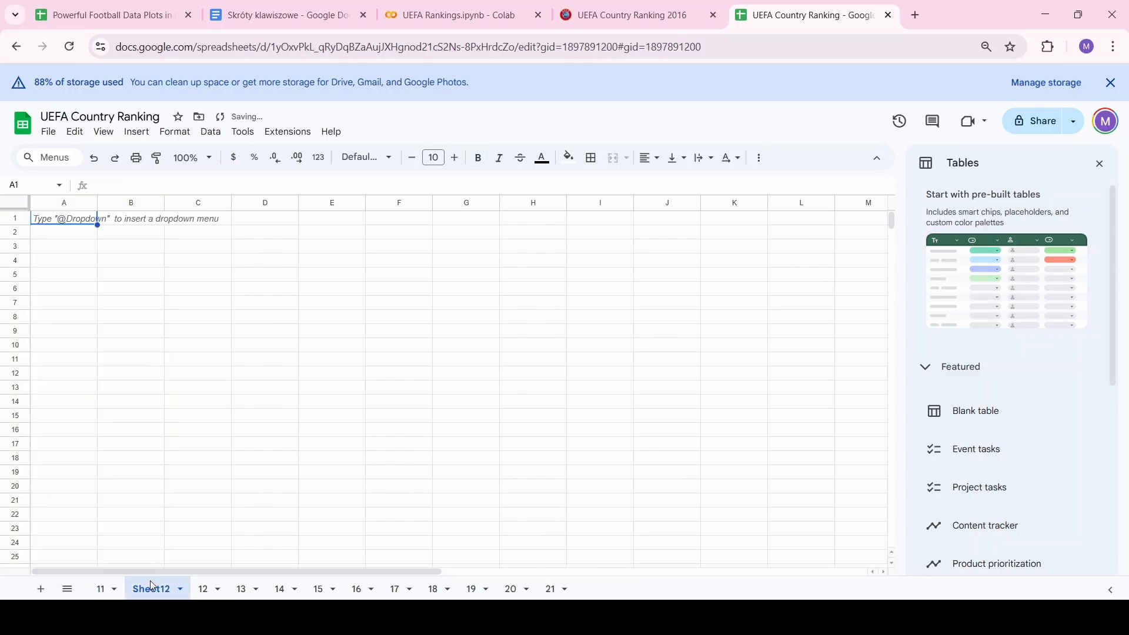
drag(150, 588, 82, 589)
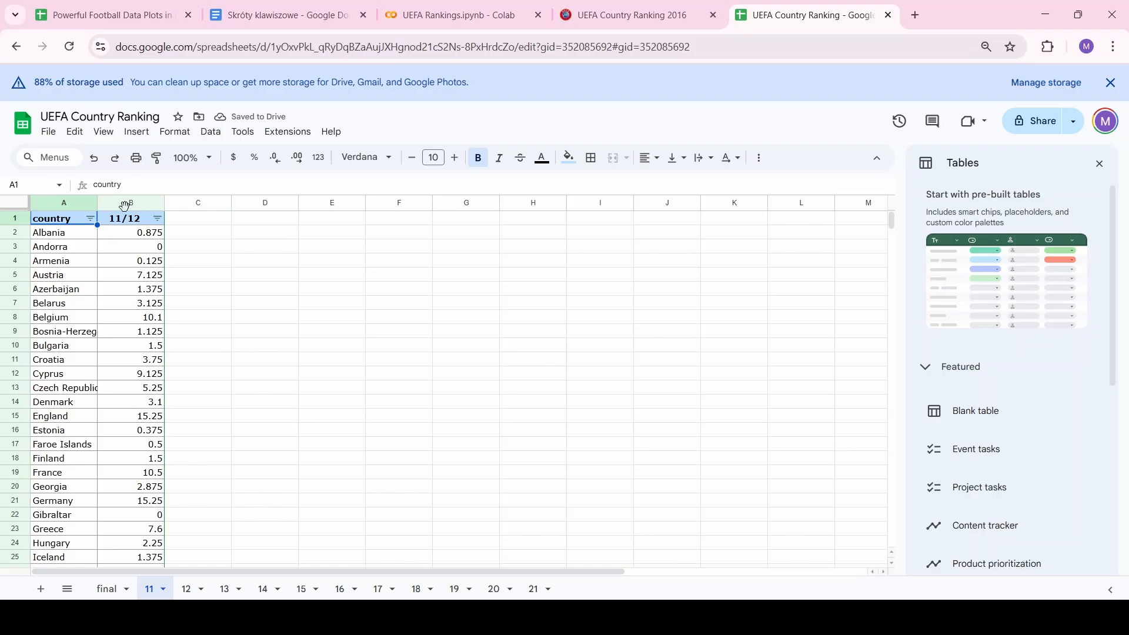
drag(128, 202, 47, 202)
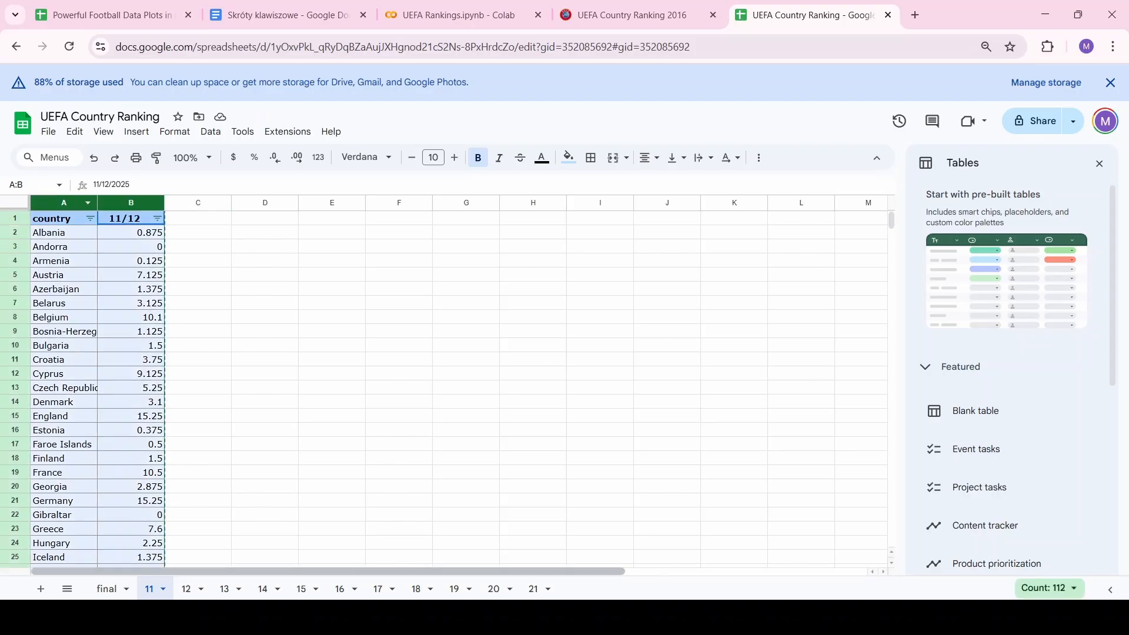
Paste country and 11/12 into the final sheet, then add sheet 12's 12/13 column as column C
click(104, 590)
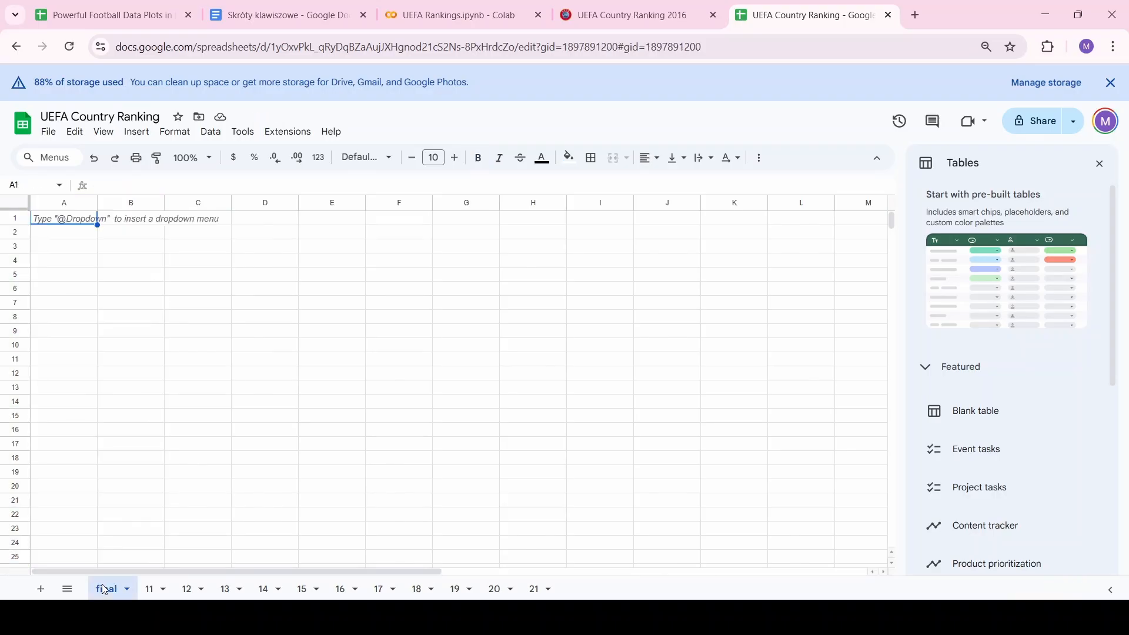
key(ctrl+v)
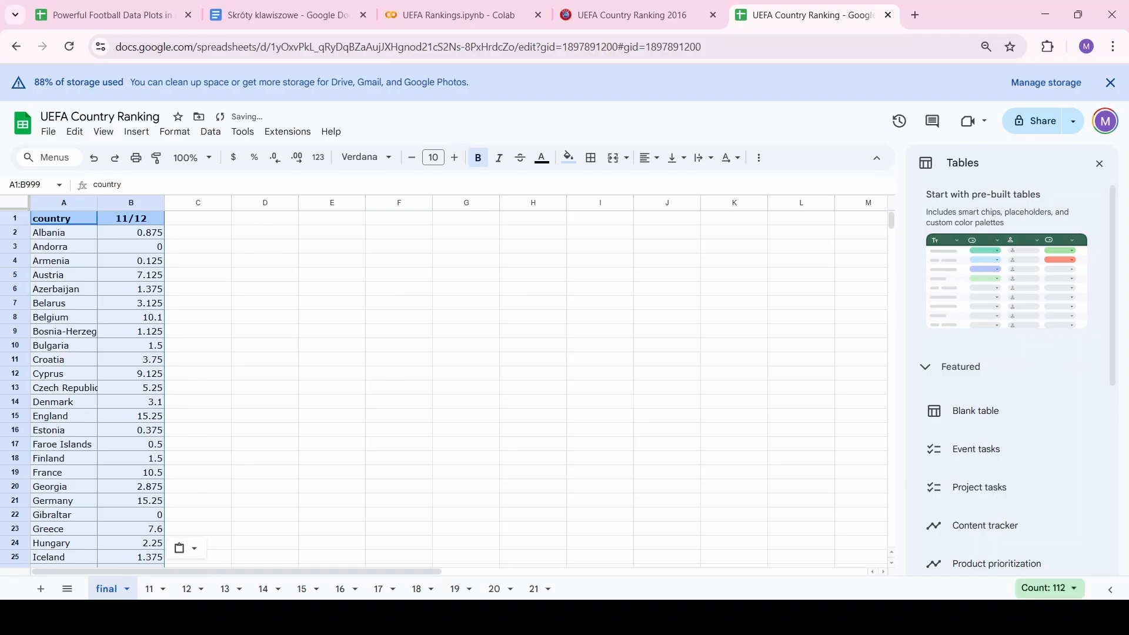
click(188, 590)
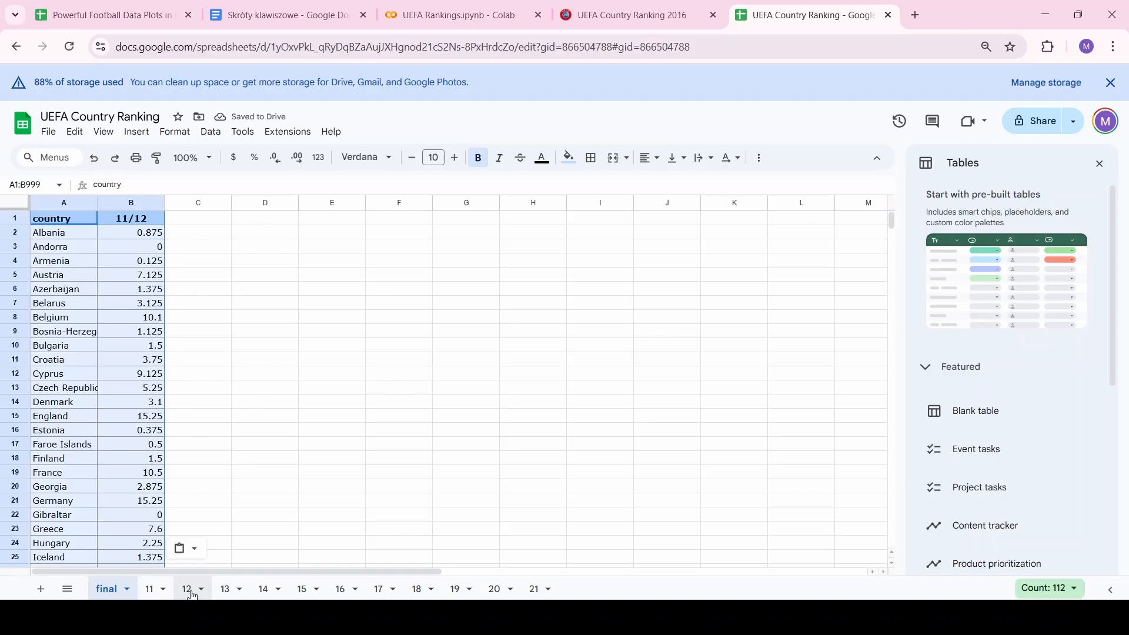
click(125, 203)
key(ctrl+c)
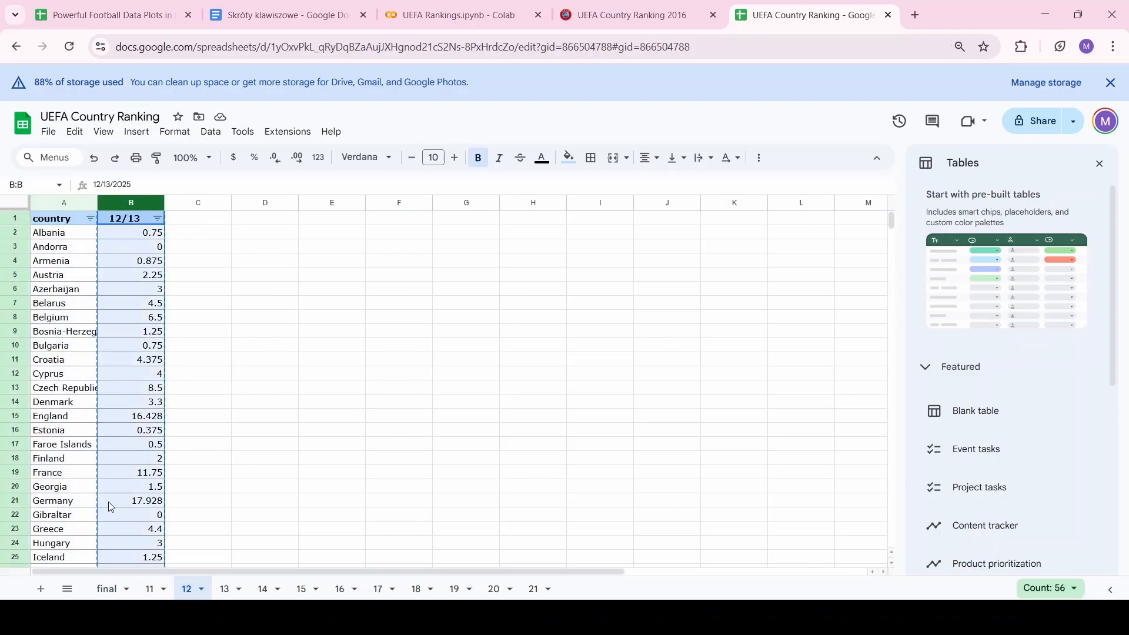
click(118, 594)
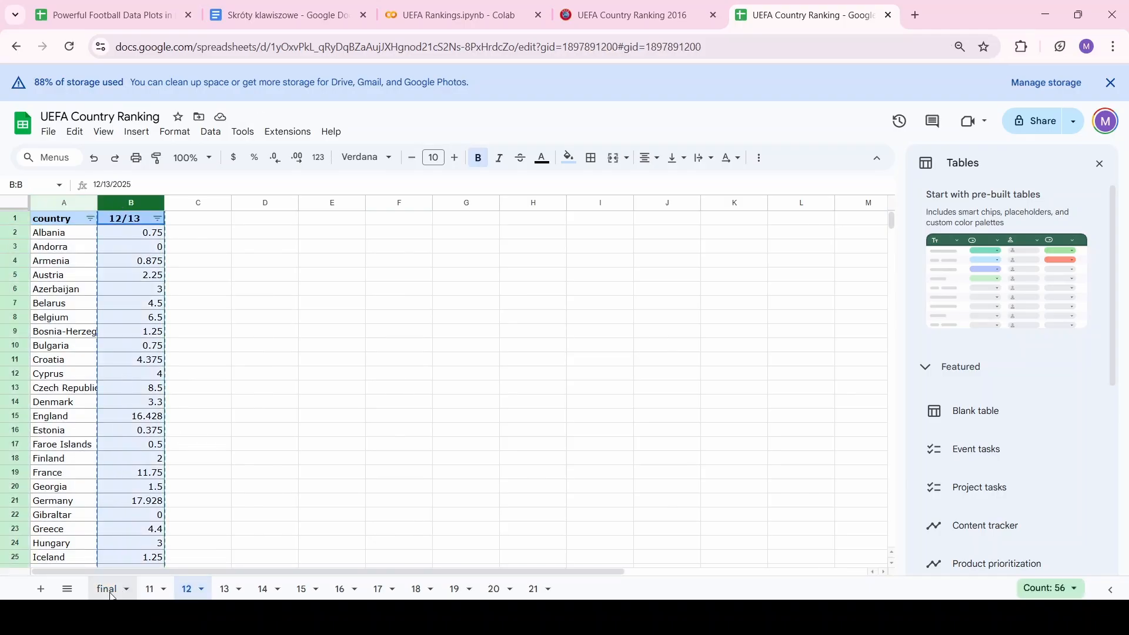
click(199, 205)
key(ctrl+v)
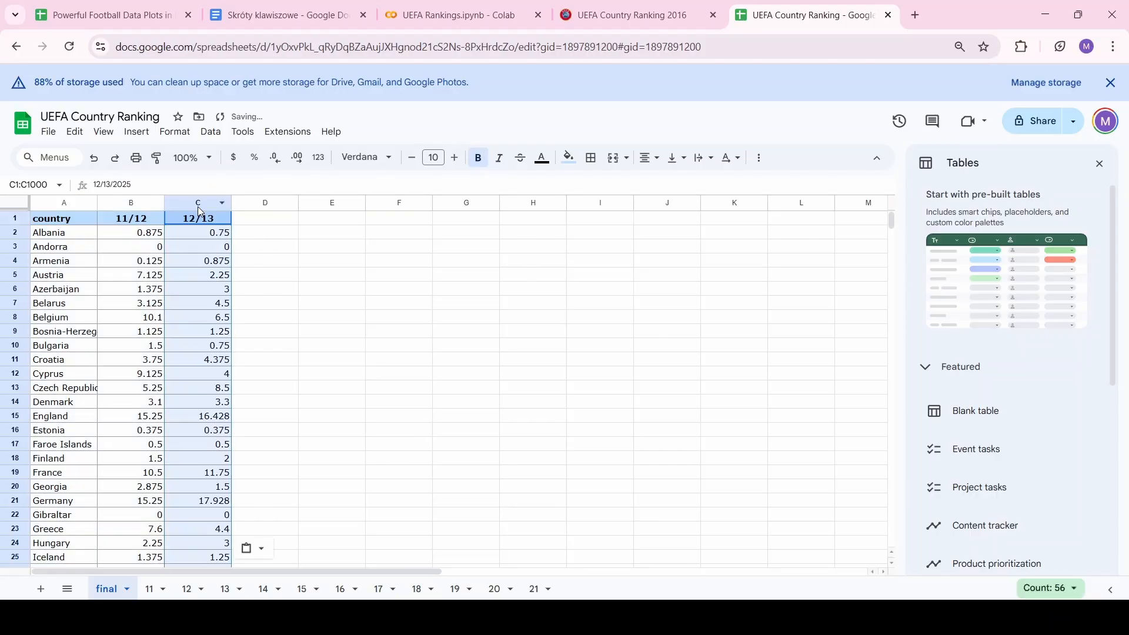
Copy sheet 13's 13/14 column into column D of the final sheet
click(225, 591)
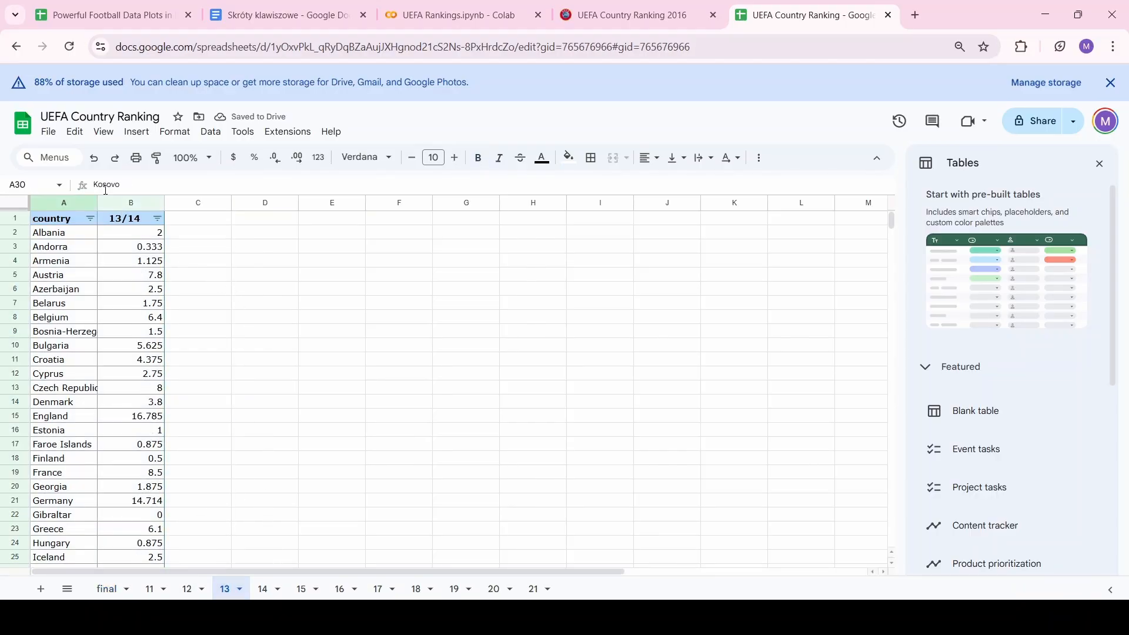
click(127, 203)
key(ctrl+c)
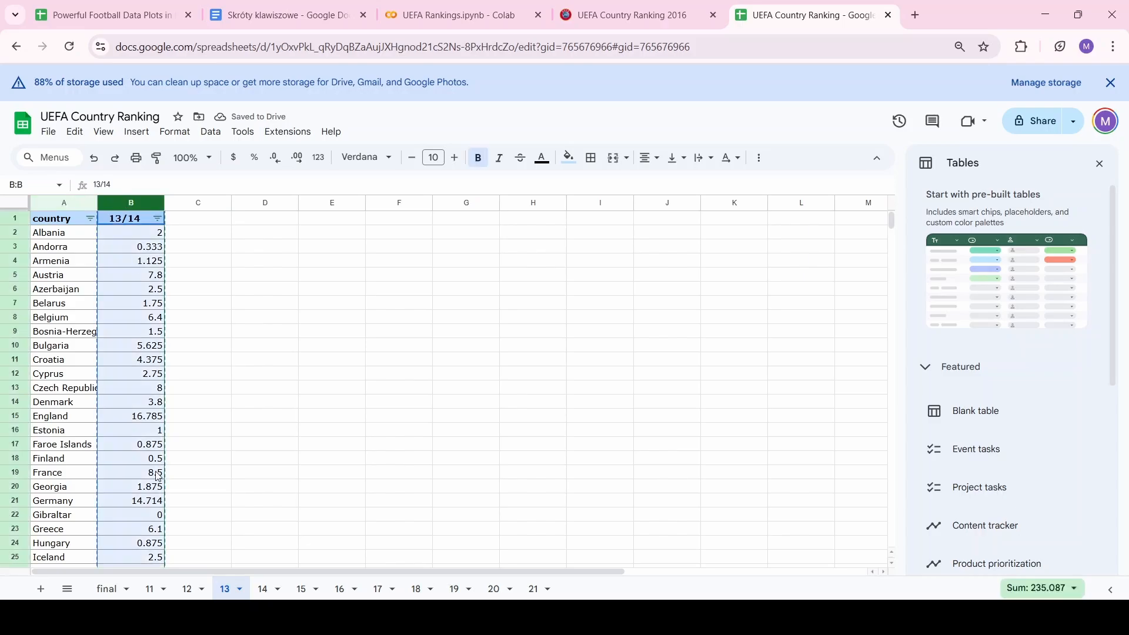
click(108, 590)
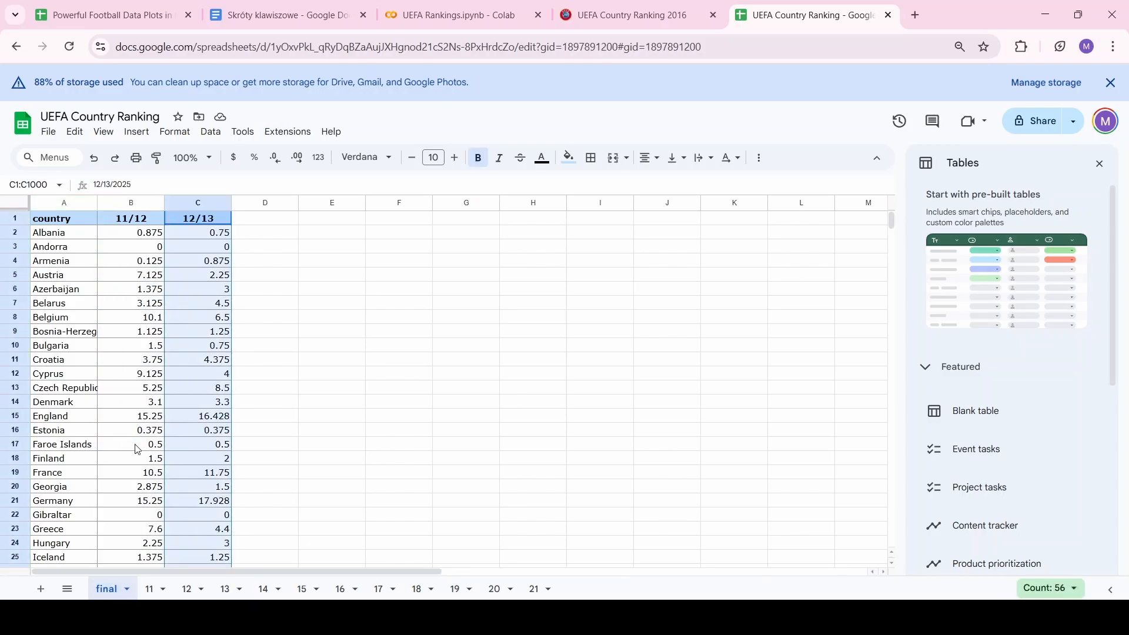
click(271, 201)
key(ctrl+v)
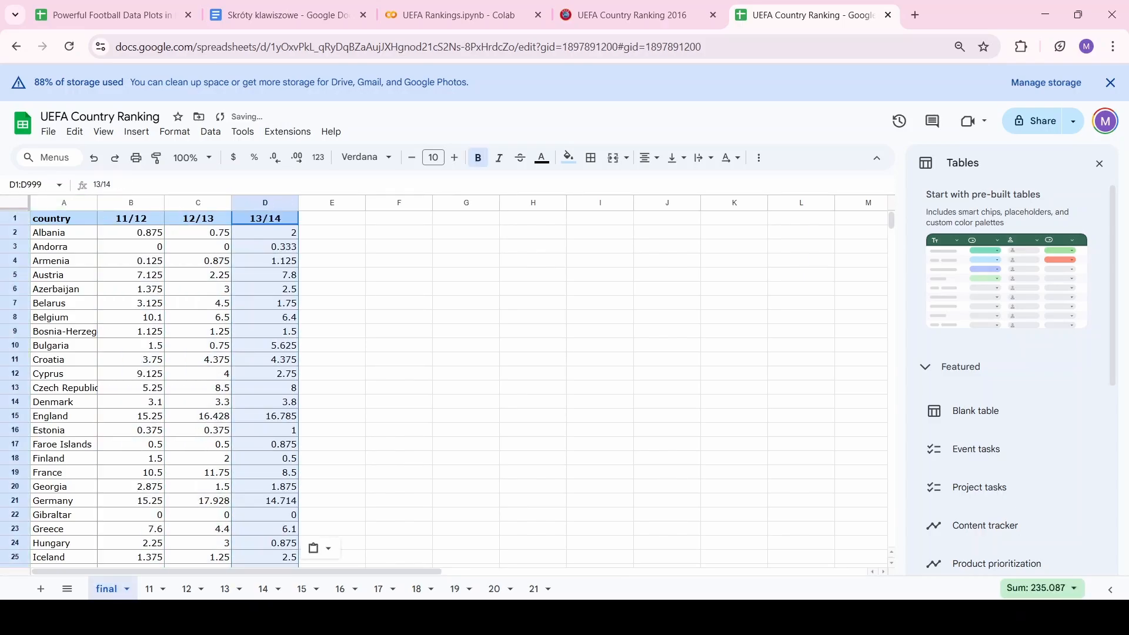
Copy sheet 14's 14/15 column into column E of the final sheet
click(264, 590)
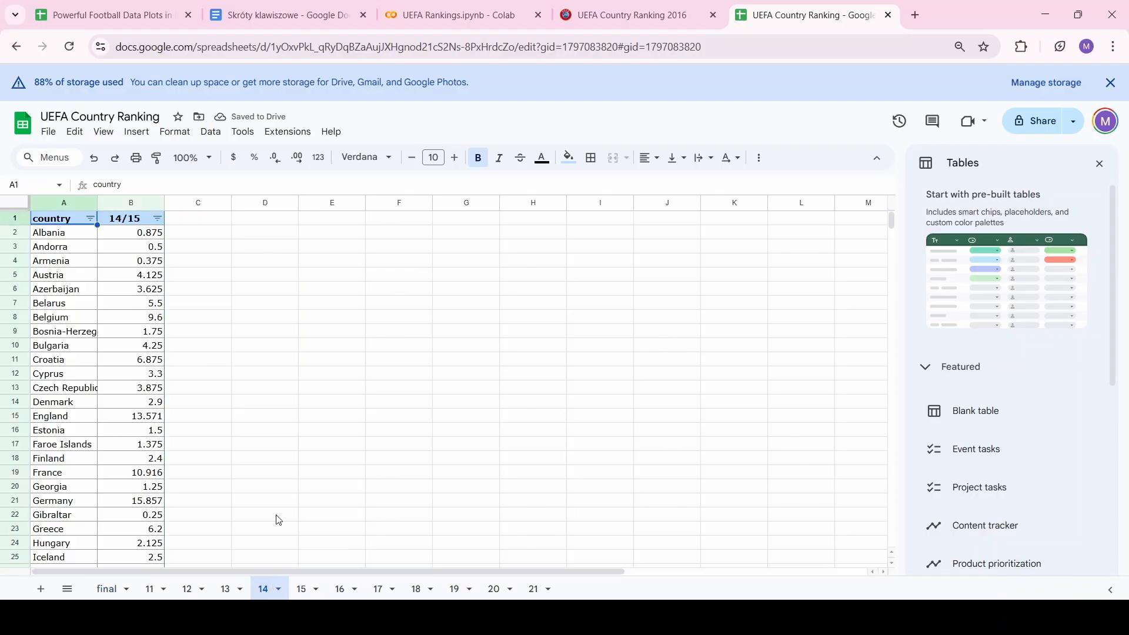
click(120, 203)
key(ctrl+c)
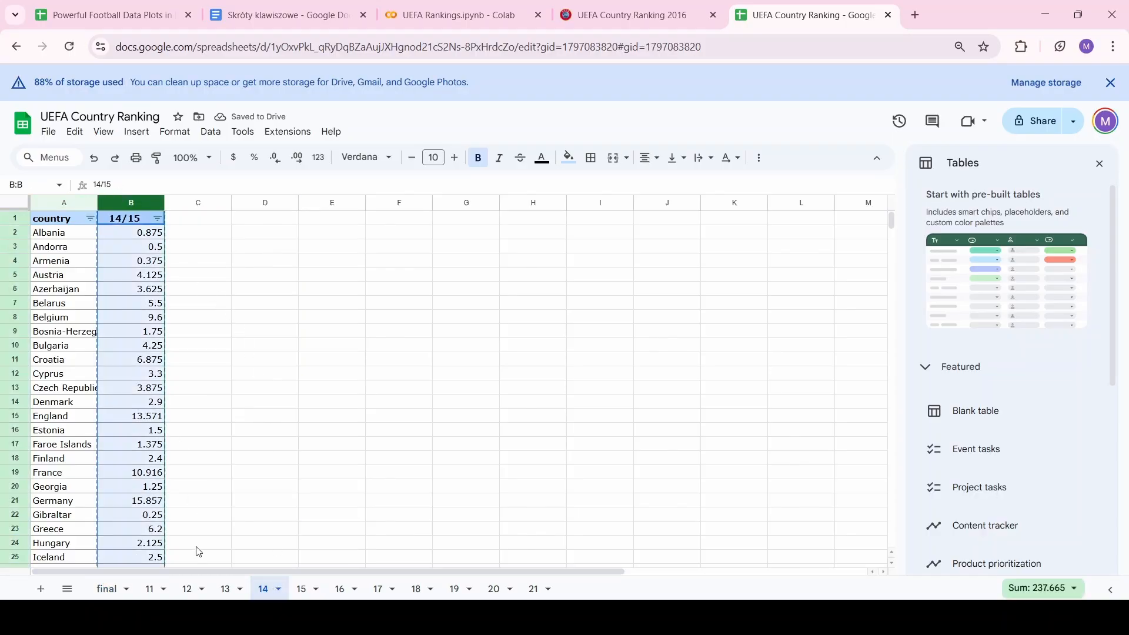
click(98, 592)
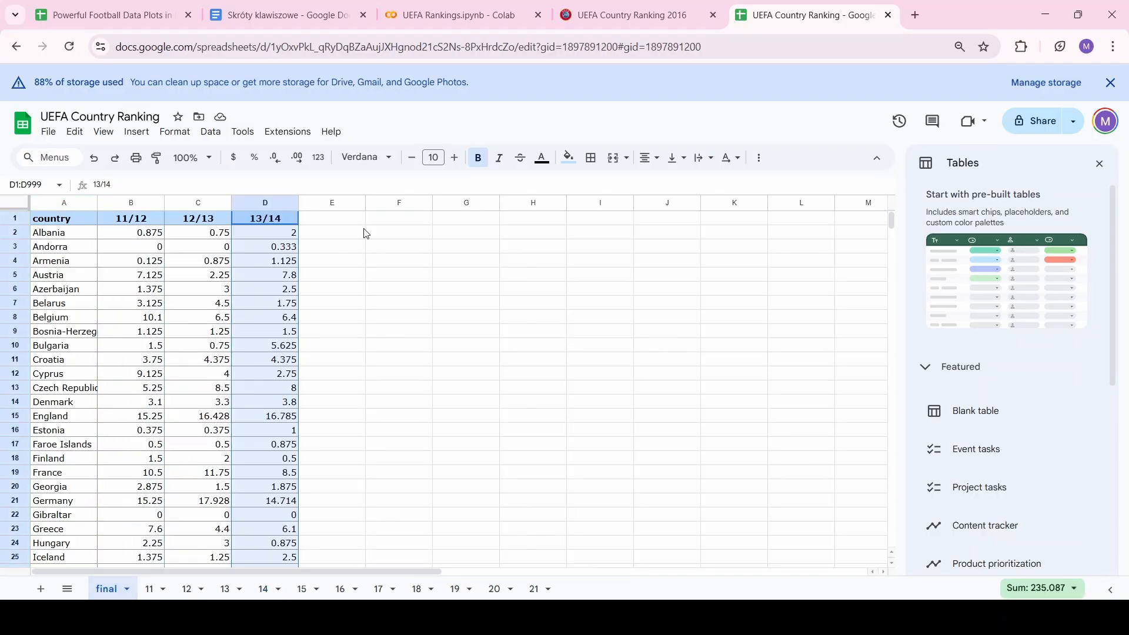
click(333, 204)
key(ctrl+v)
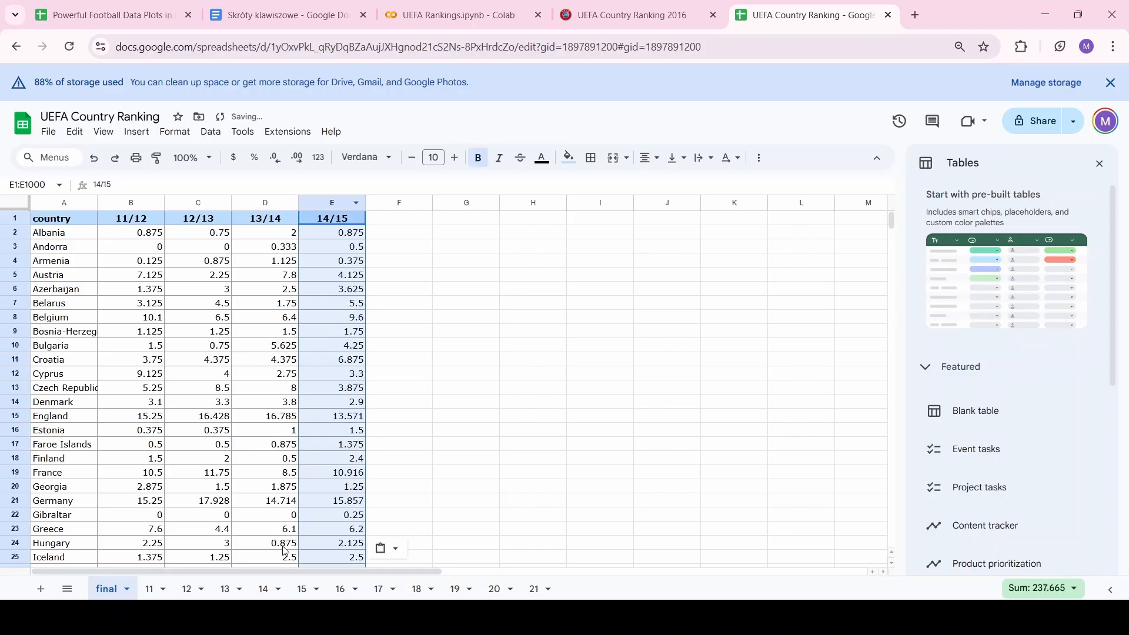
click(305, 591)
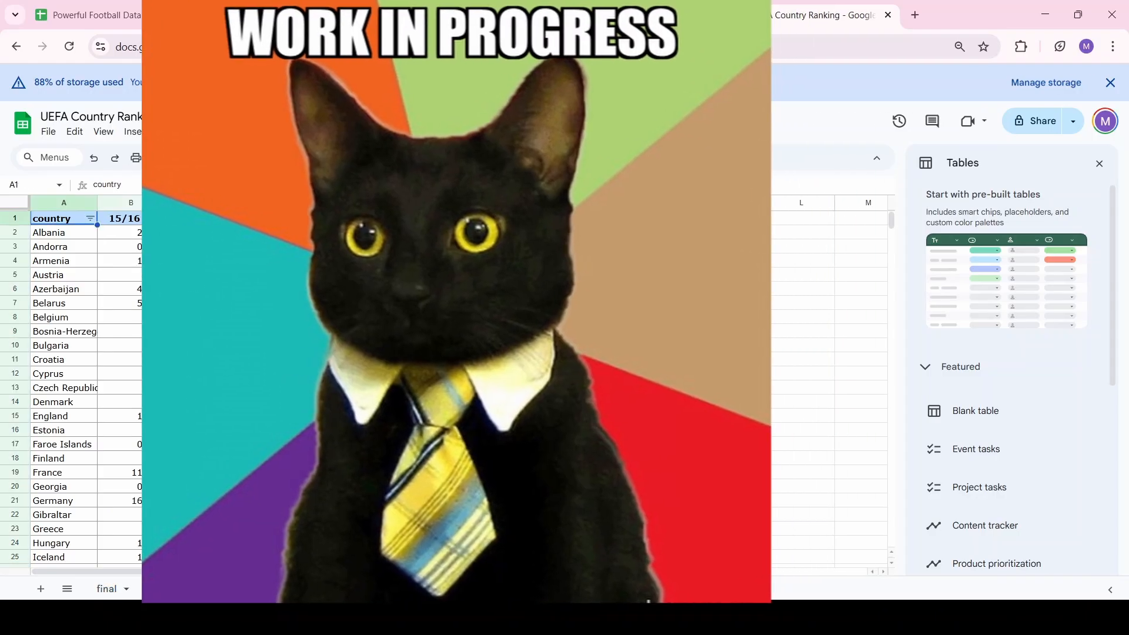
Paste sheet 15's 15/16 column into column F of the final sheet
click(466, 203)
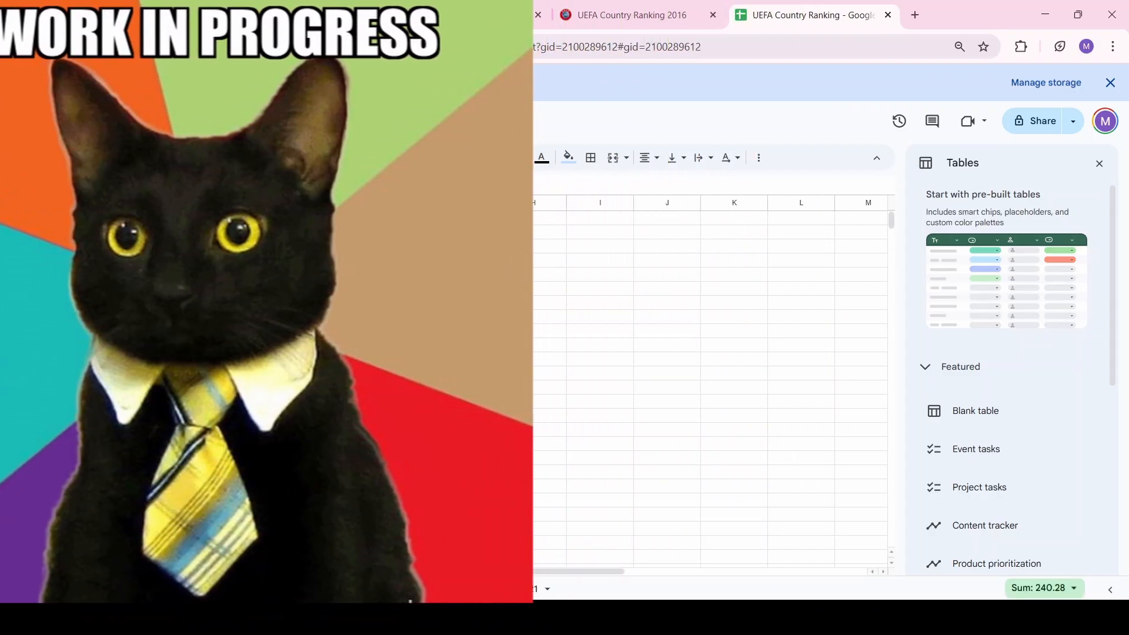
click(107, 590)
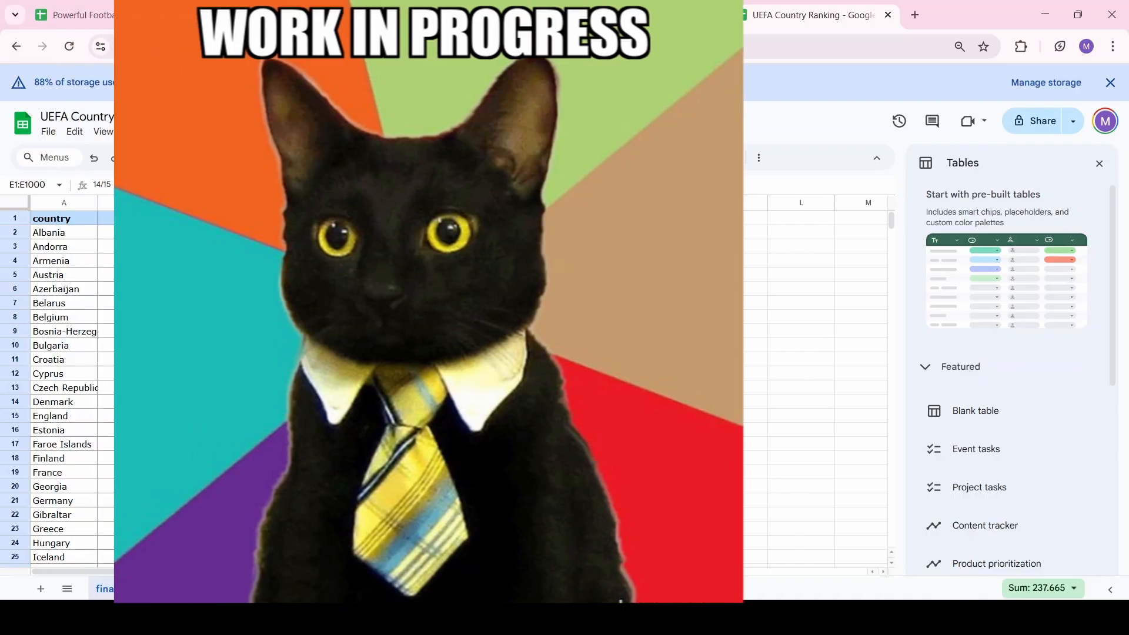
click(399, 204)
key(ctrl+v)
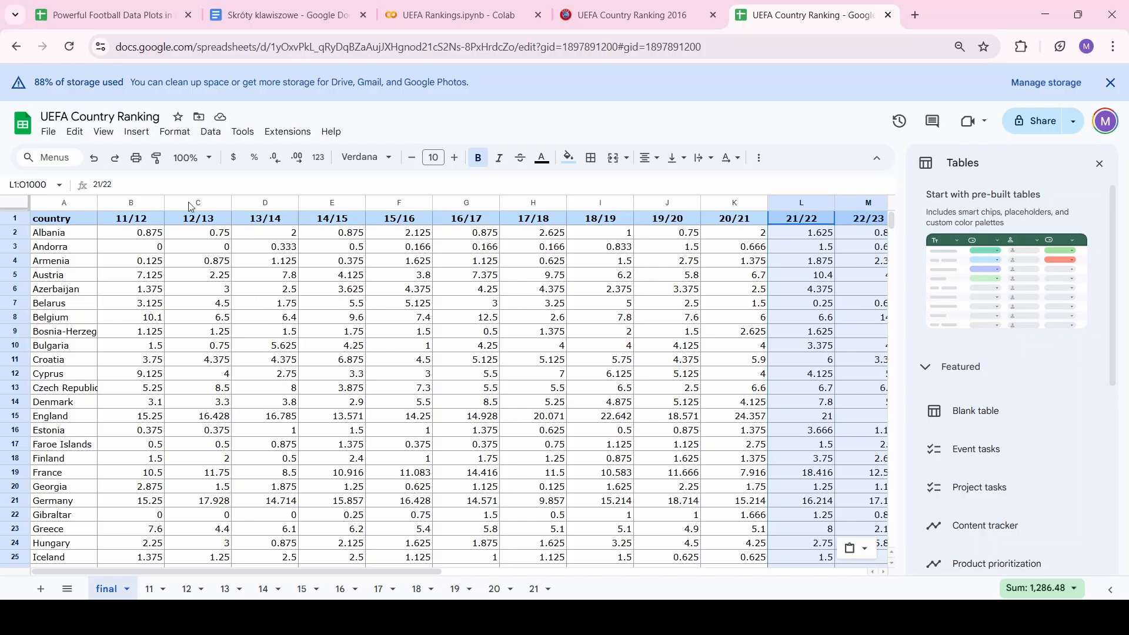
Download the final sheet as a Comma Separated Values (.csv) file
click(49, 132)
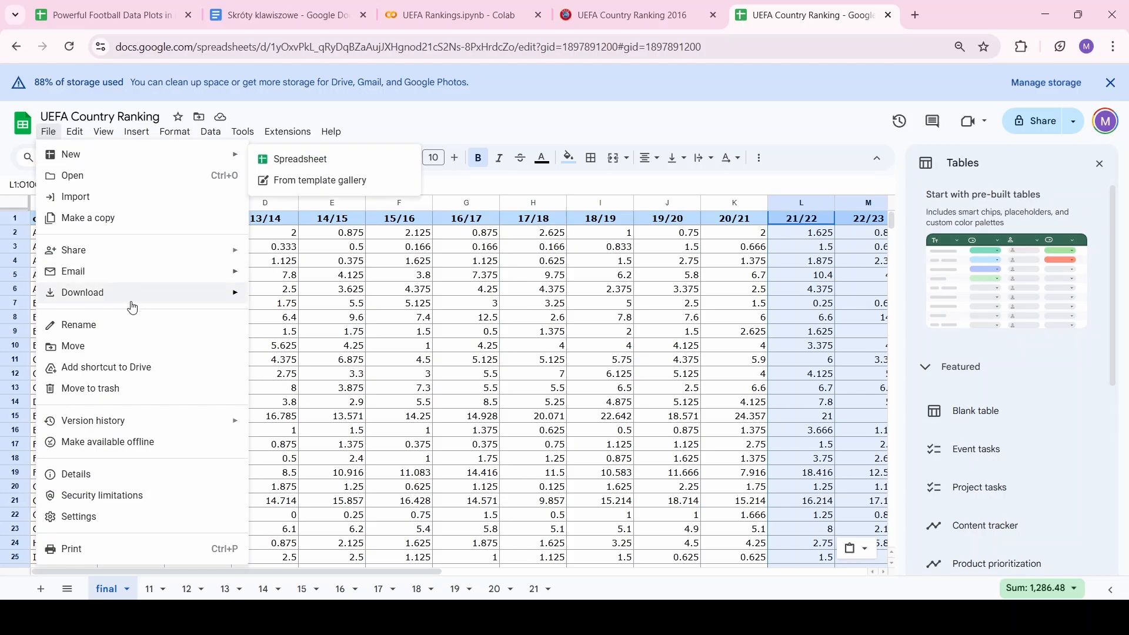
mouse_move(131, 305)
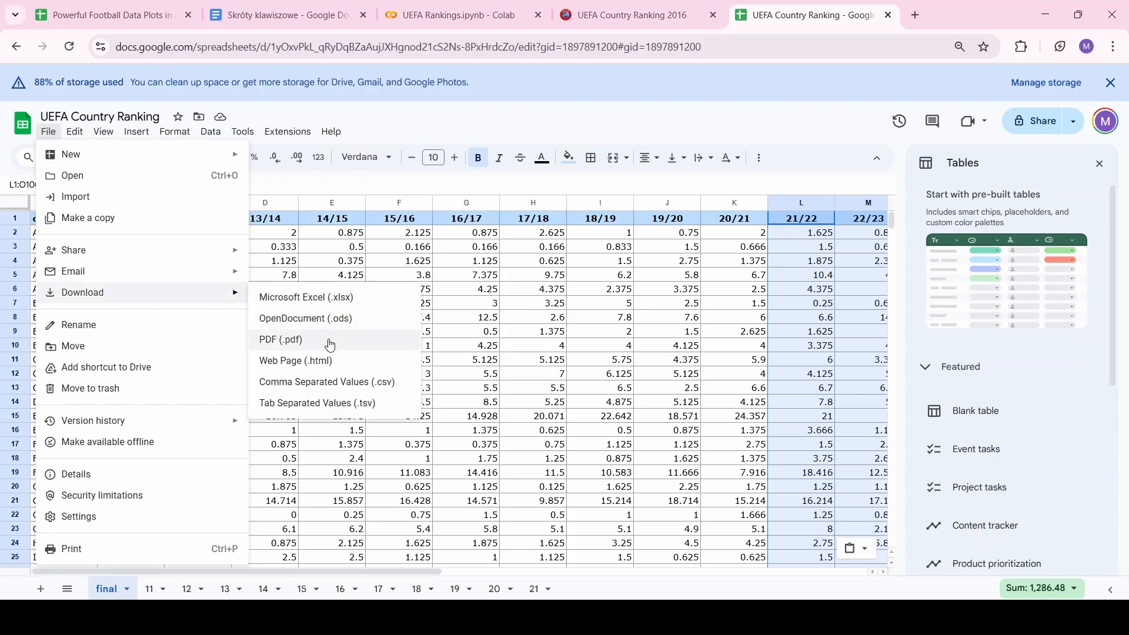
click(330, 383)
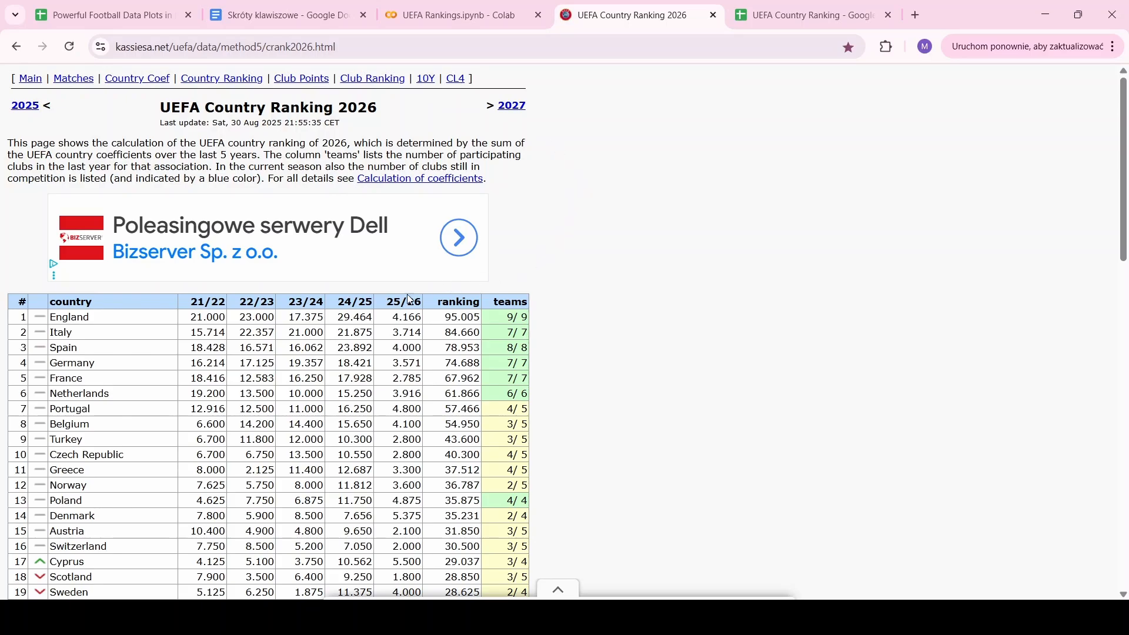
Copy the kassiesa.net 2026 ranking table from its header down to San Marino, then return to Google Sheets
drag(6, 292, 147, 373)
scroll(147, 374, down, 12)
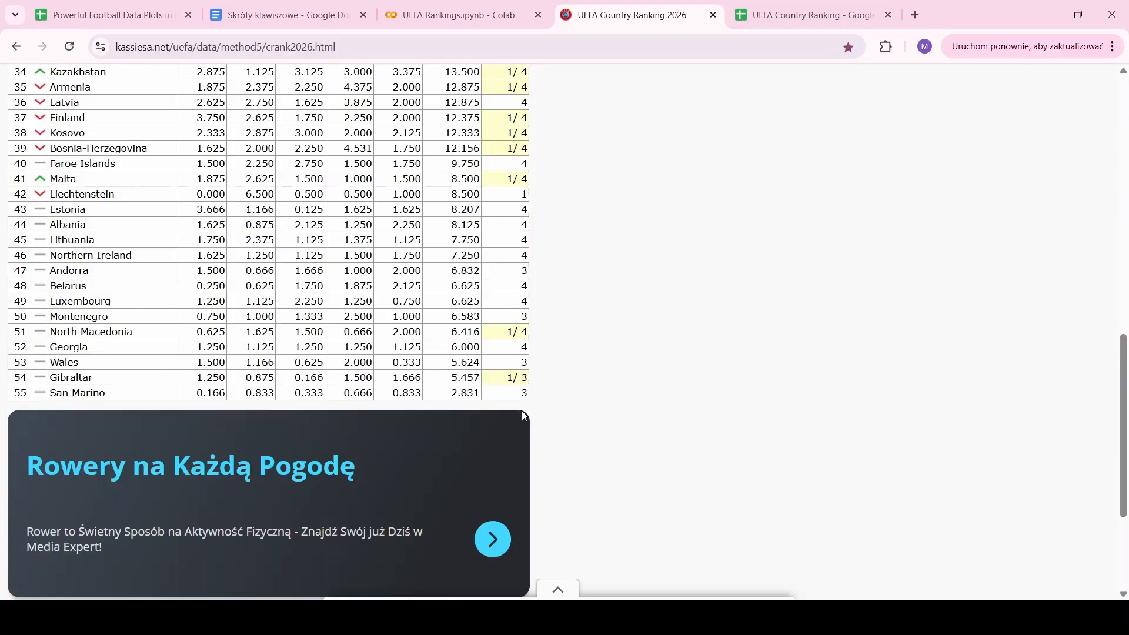
shift+click(553, 409)
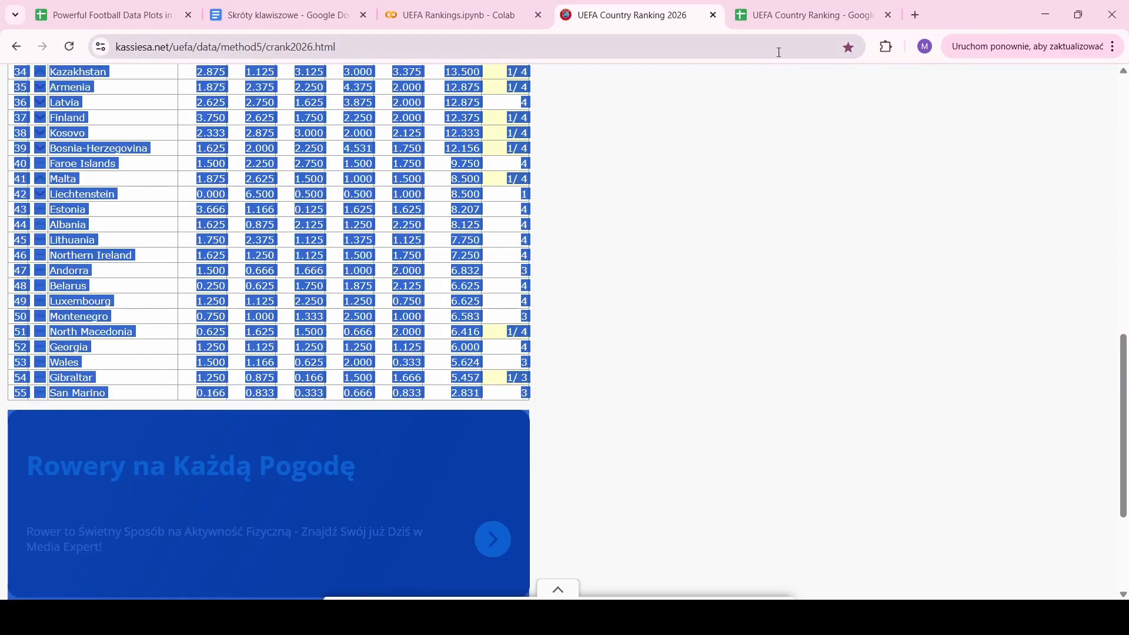
click(782, 25)
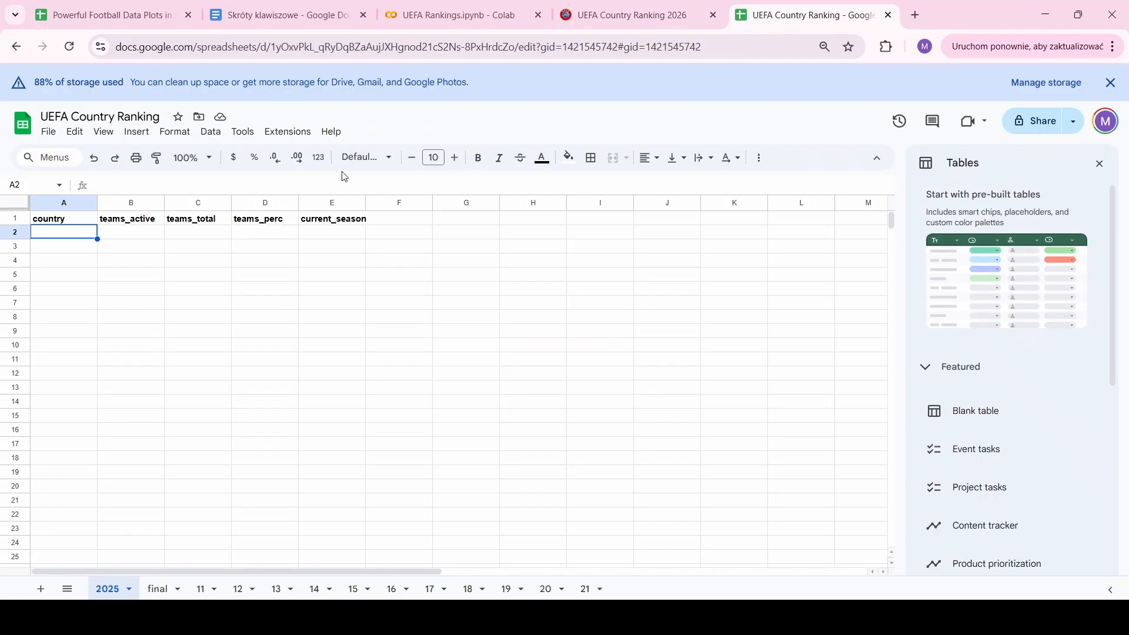
Paste the ranking table under the 2025 headers and delete the duplicate header in row 2
key(ctrl+v)
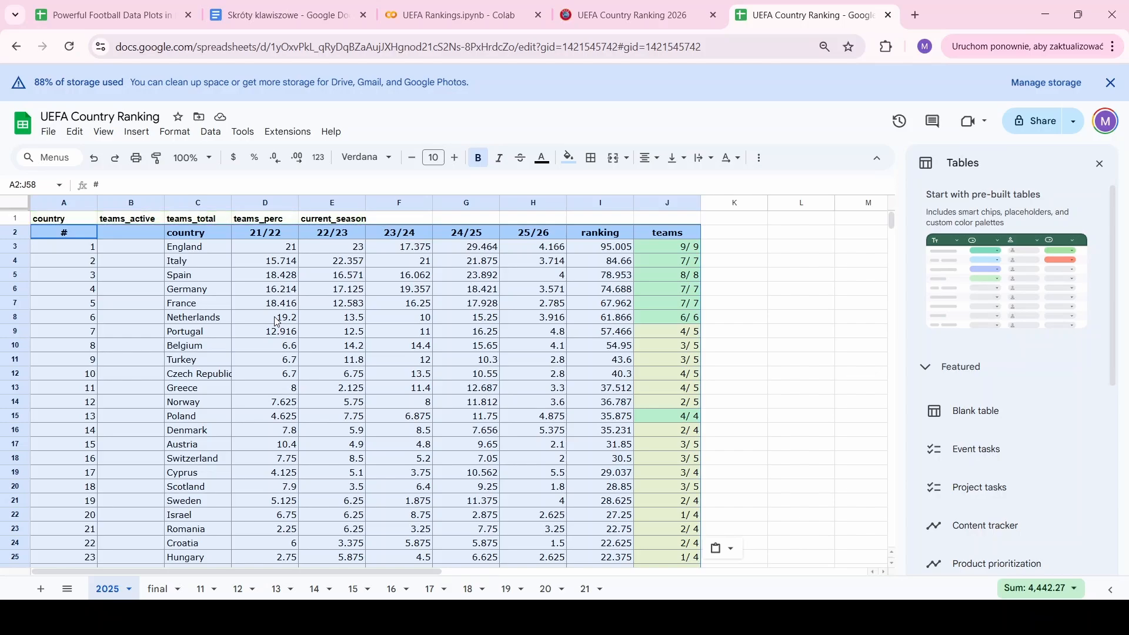
click(19, 233)
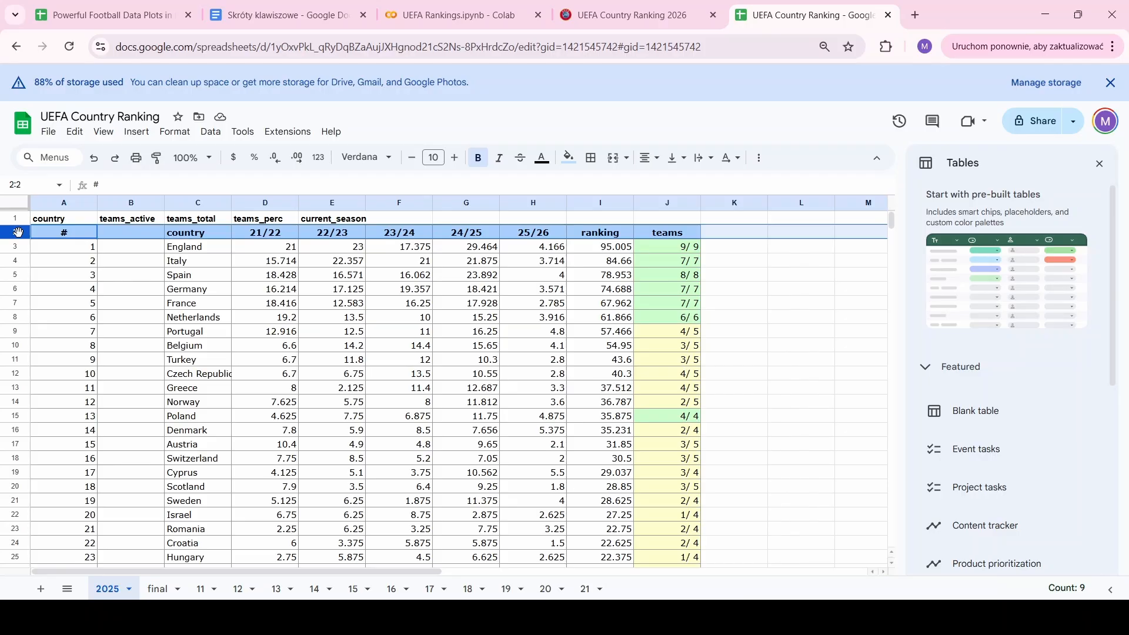
right_click(18, 233)
click(102, 388)
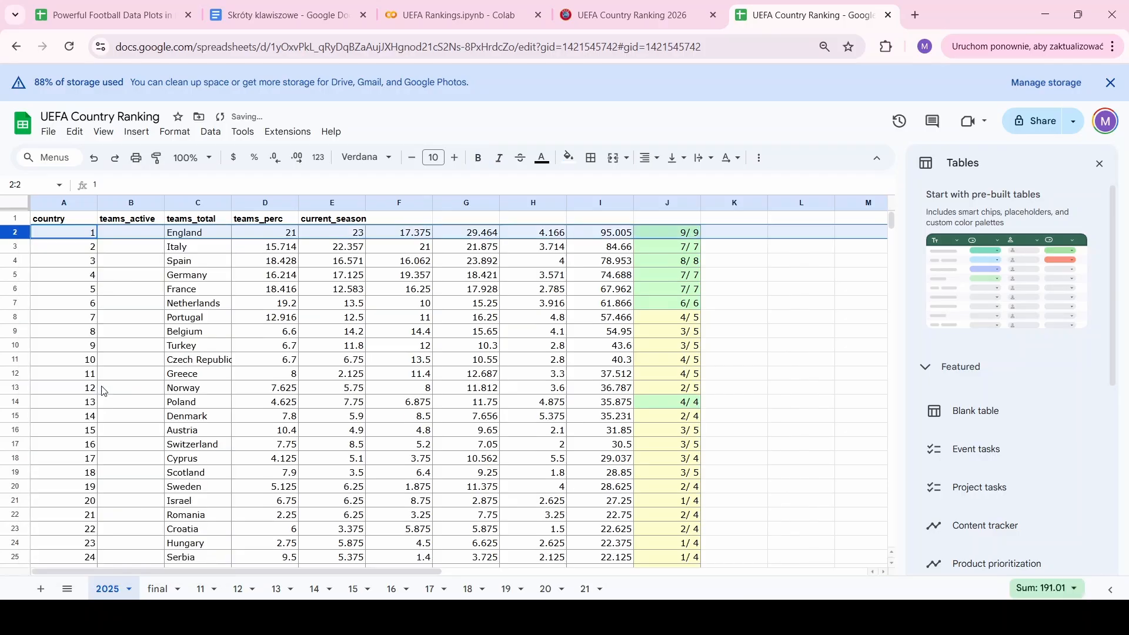
Select the rank and empty columns A2:B56
click(81, 238)
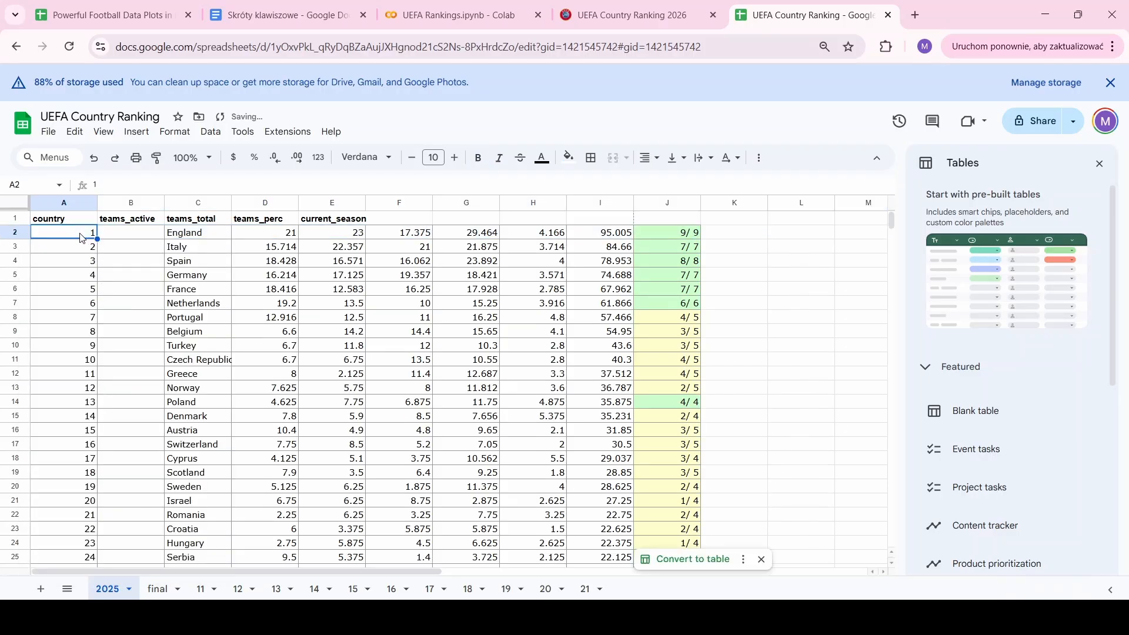
key(shift+Right)
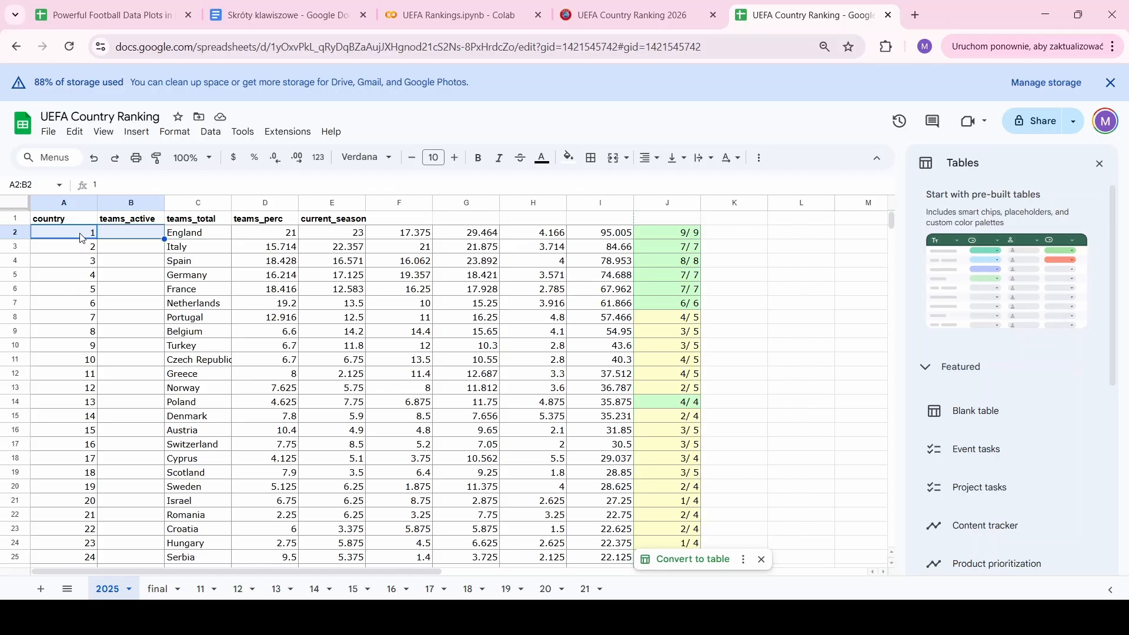
key(ctrl+shift+Down)
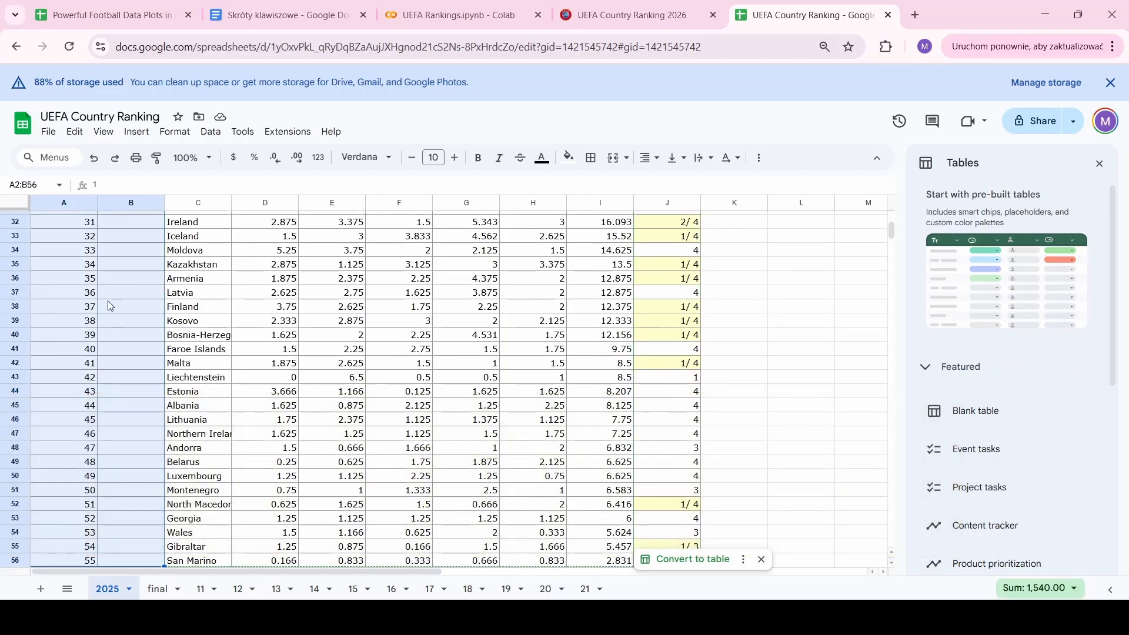
Delete cells A2:B56 shifting left so England sits under country with 21 in teams_active
right_click(108, 305)
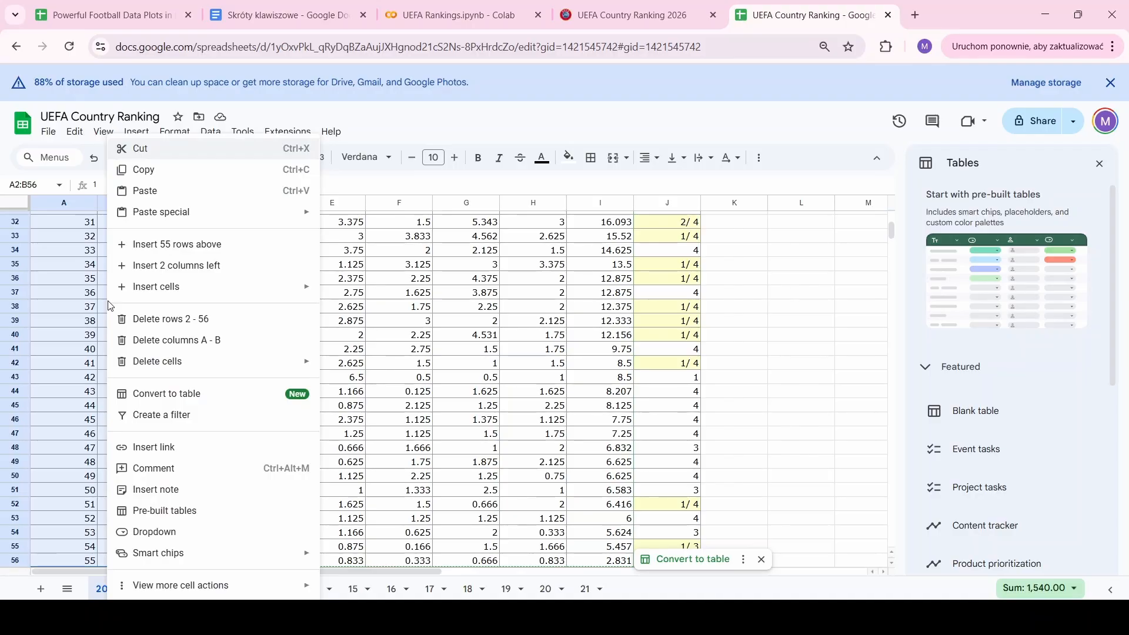
mouse_move(166, 367)
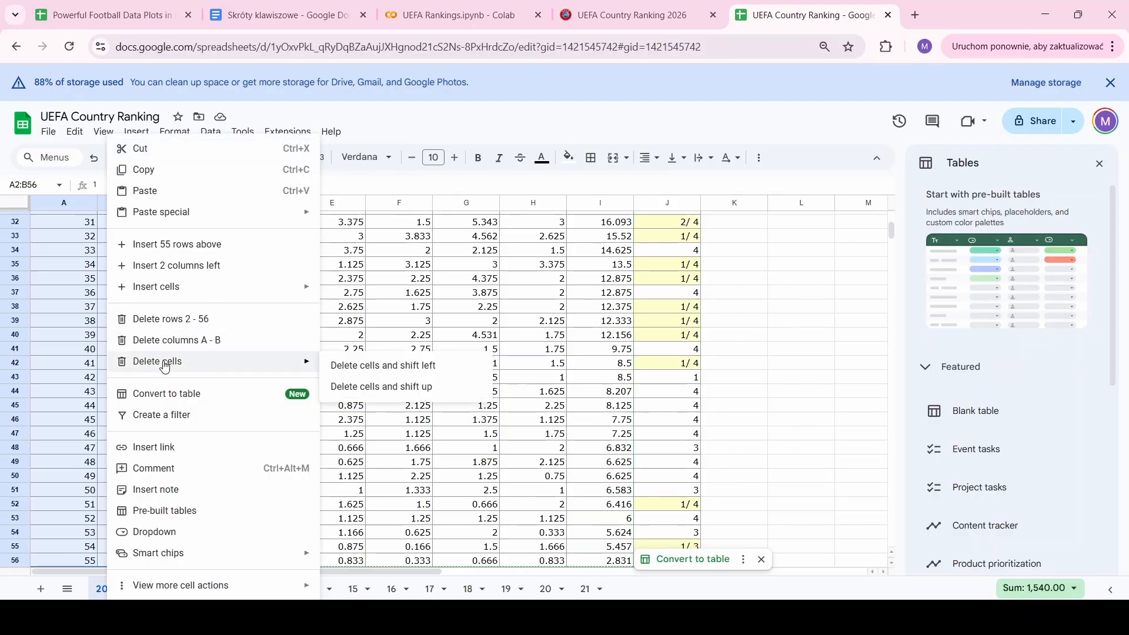
click(356, 373)
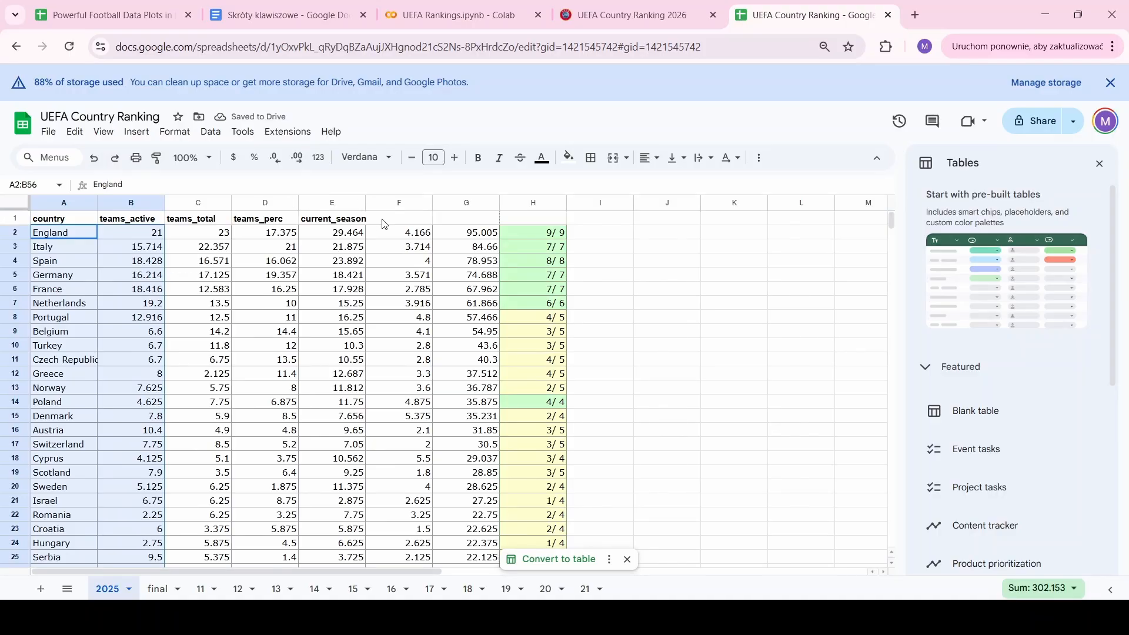
click(125, 233)
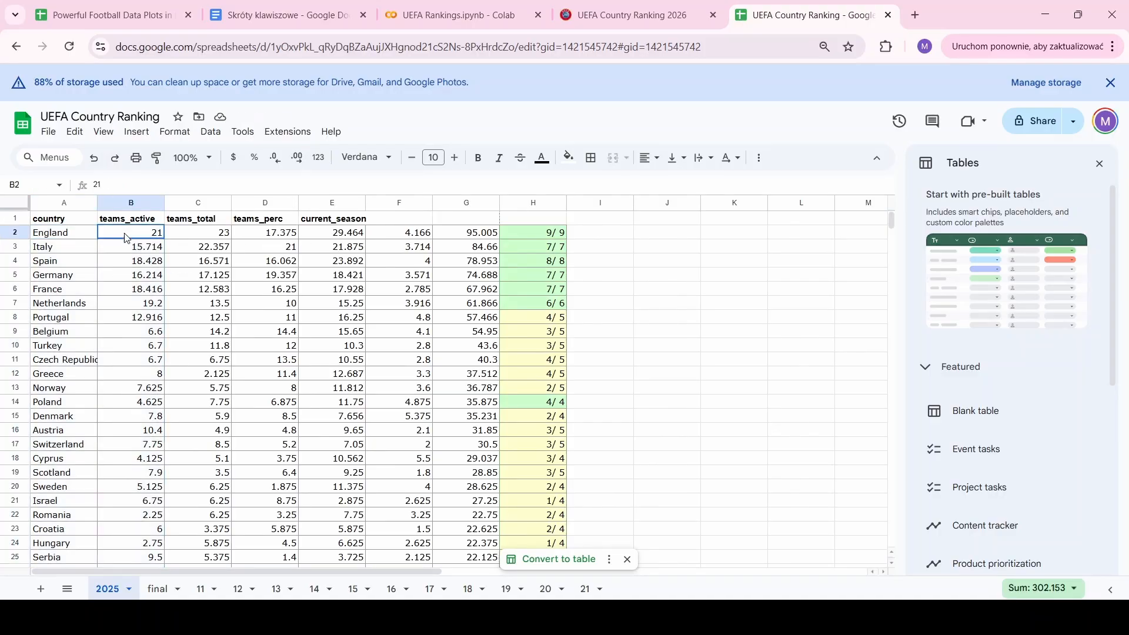
key(shift+Right)
key(shift+Right)
key(shift+Right)
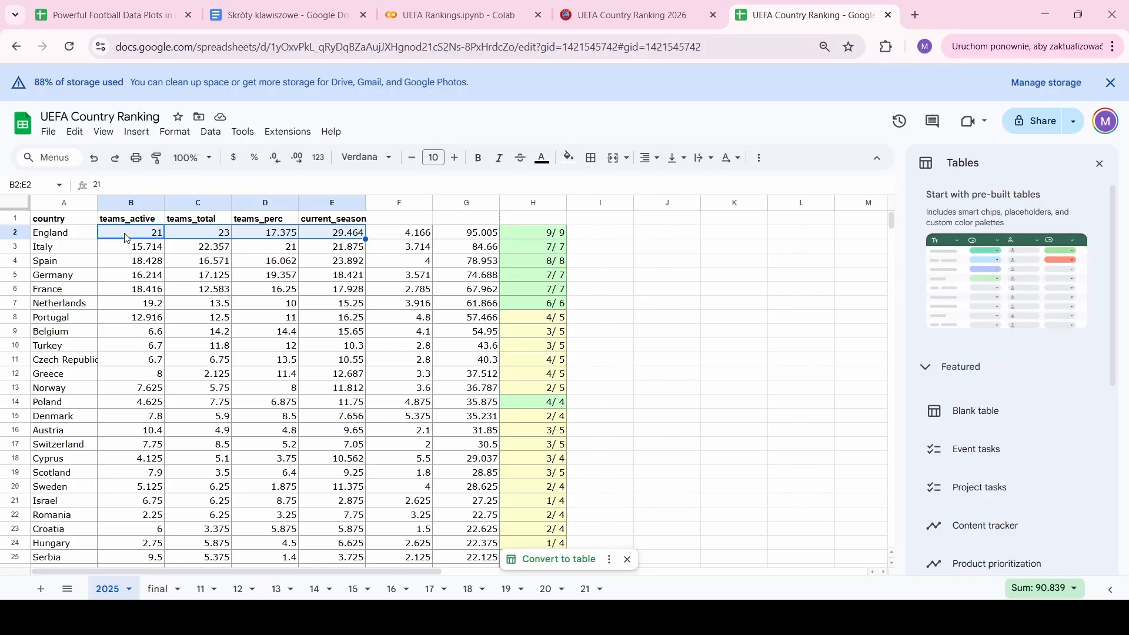
Clear the values in B2:E56
key(ctrl+shift+Down)
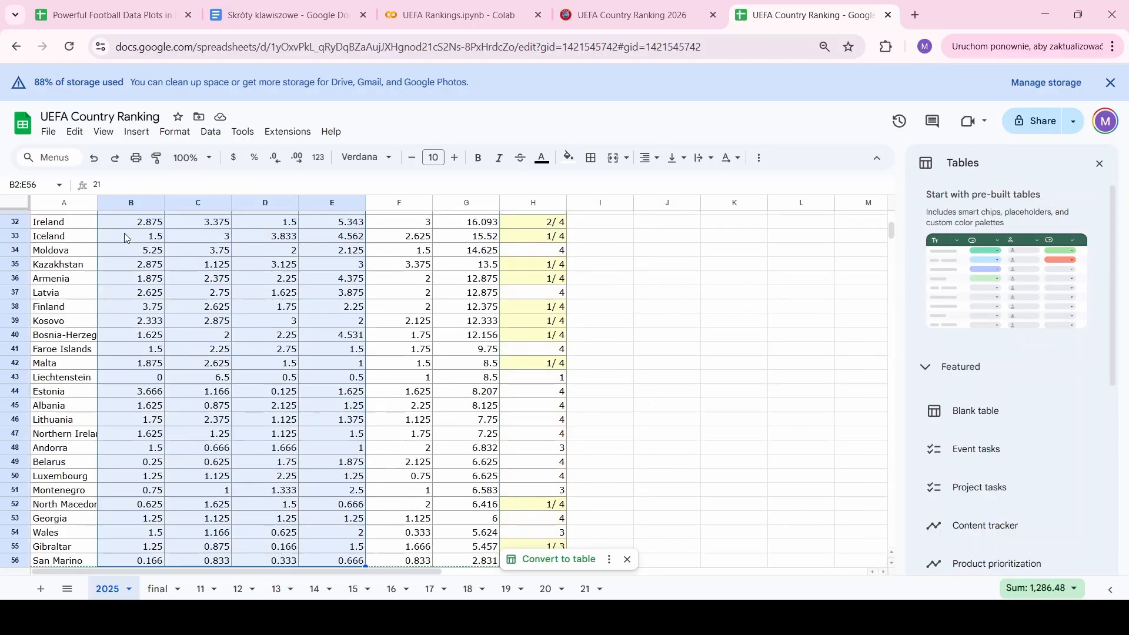
key(Delete)
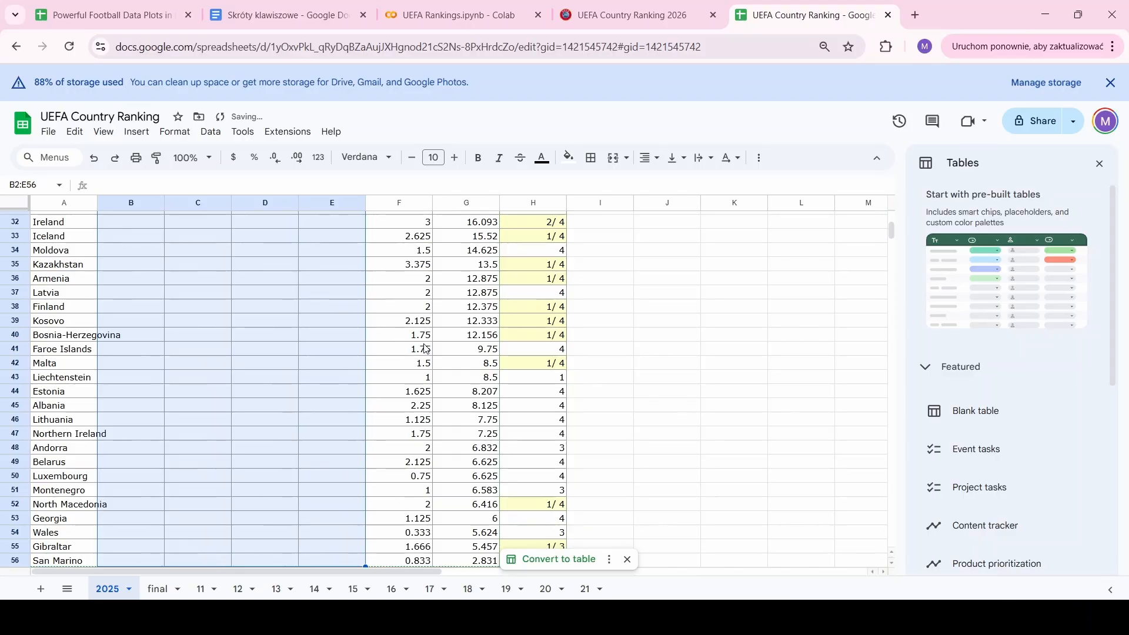
scroll(427, 349, up, 10)
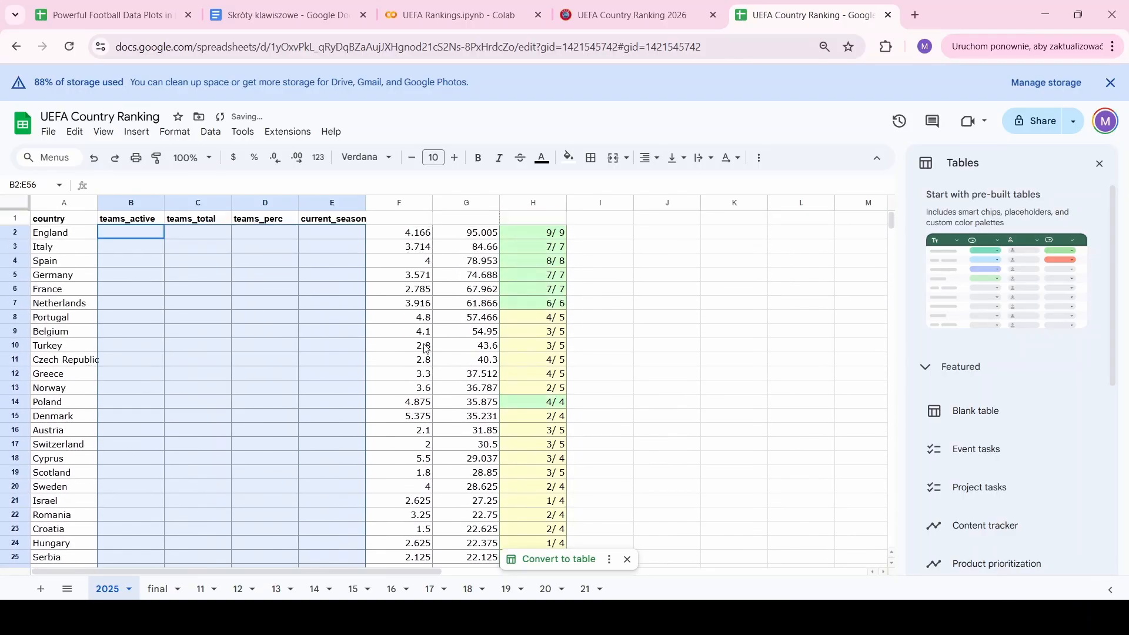
Copy the 2025/26 points F2:F56 into current_season from E2, England showing 4.166
click(419, 238)
key(ctrl+shift+Down)
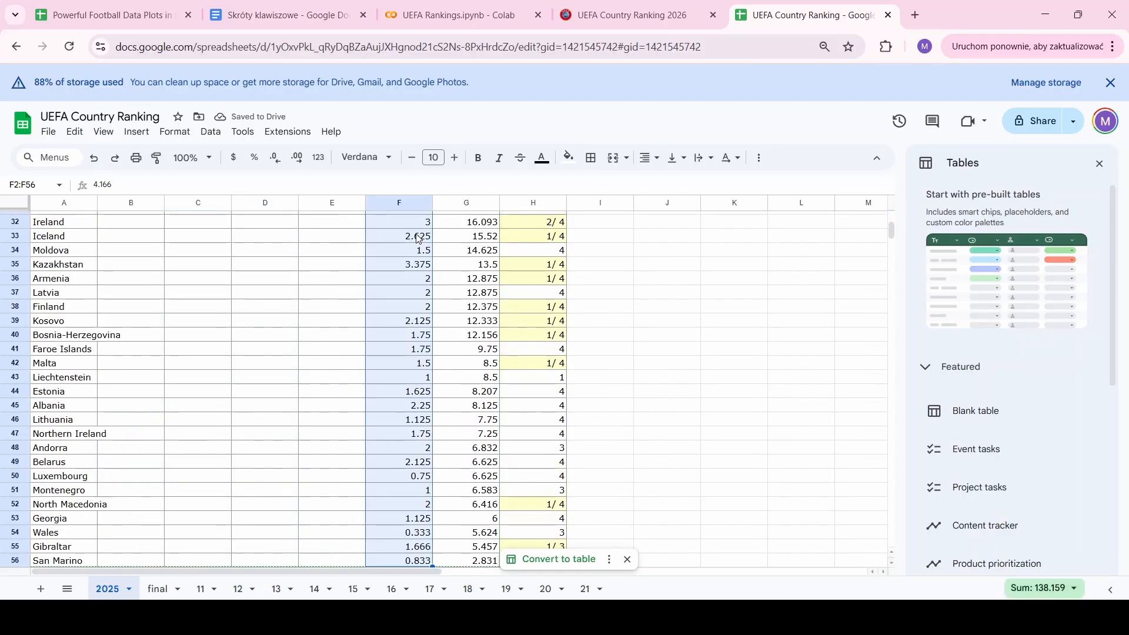
key(ctrl+c)
scroll(419, 238, up, 10)
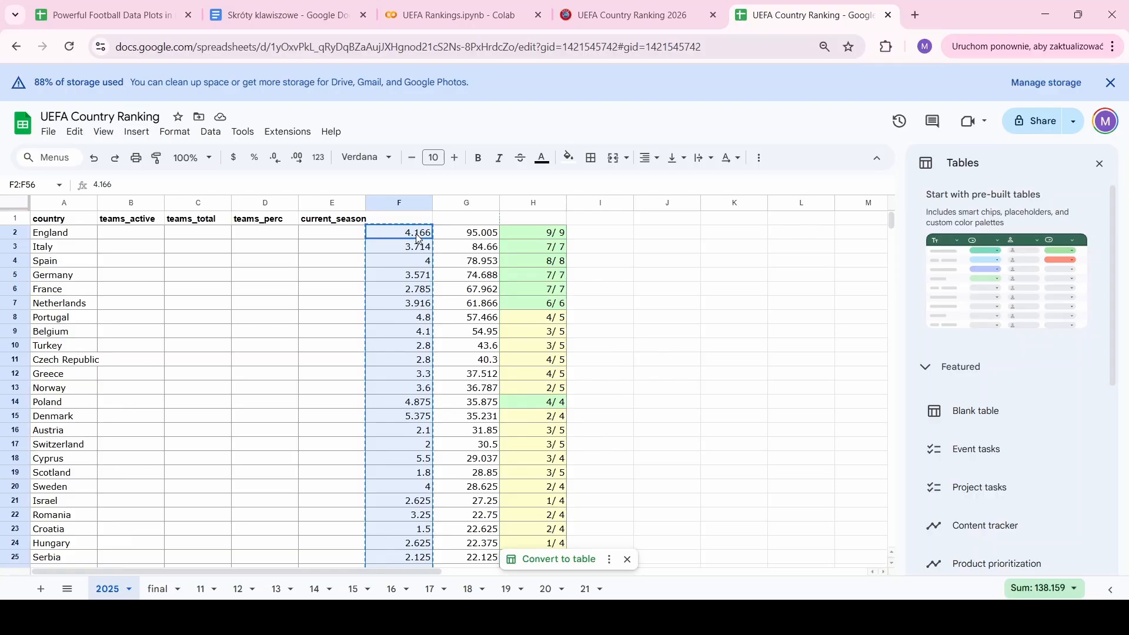
click(339, 235)
key(ctrl+v)
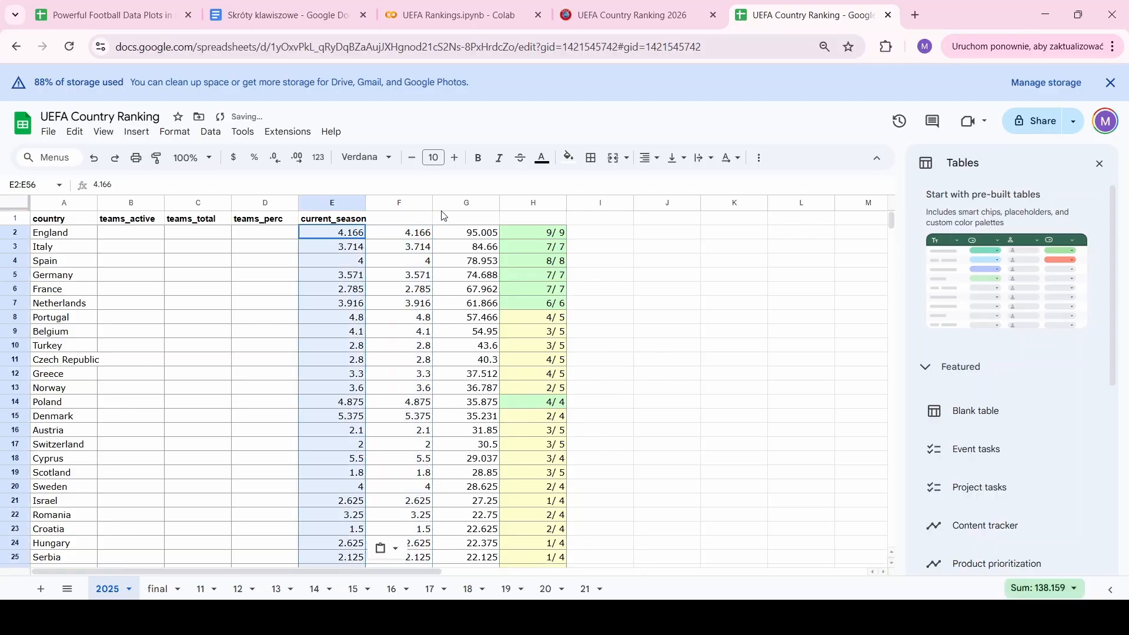
drag(404, 204, 459, 206)
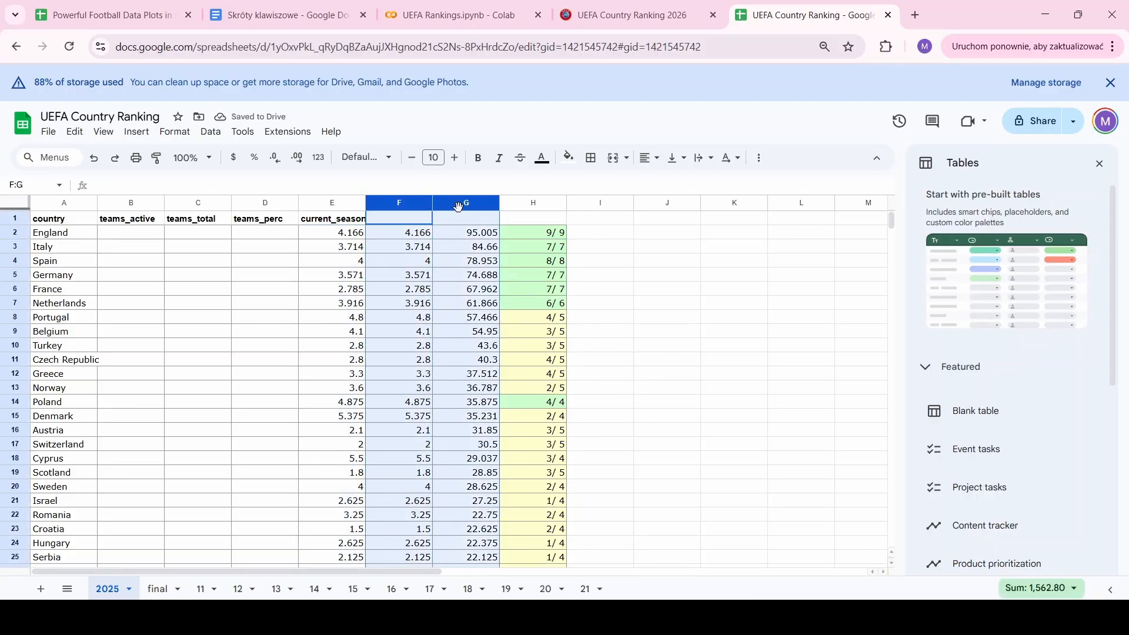
Delete leftover columns F–G and move the team counts from F2:F56 into teams_active at B2
right_click(460, 205)
click(524, 279)
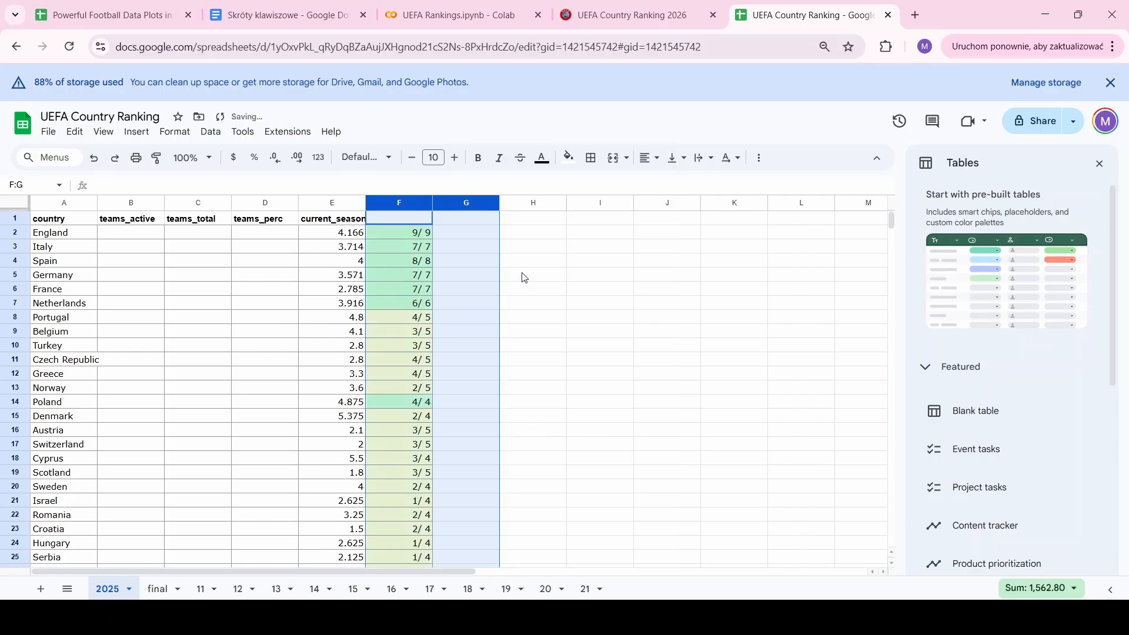
click(414, 237)
key(ctrl+shift+Down)
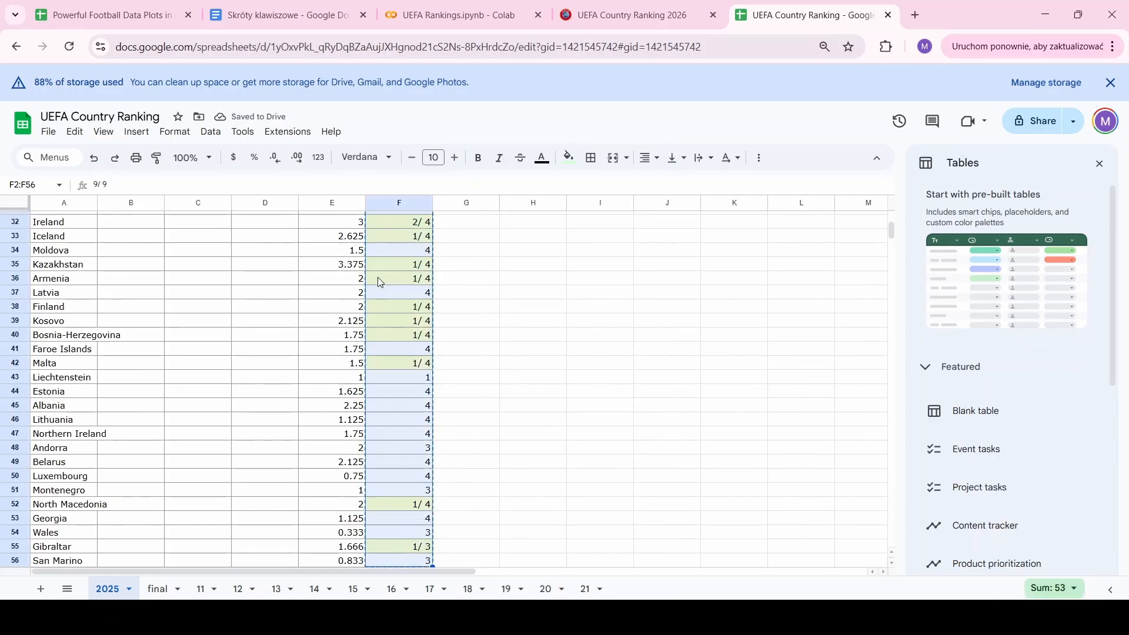
scroll(333, 298, up, 6)
scroll(333, 298, up, 2)
key(ctrl+x)
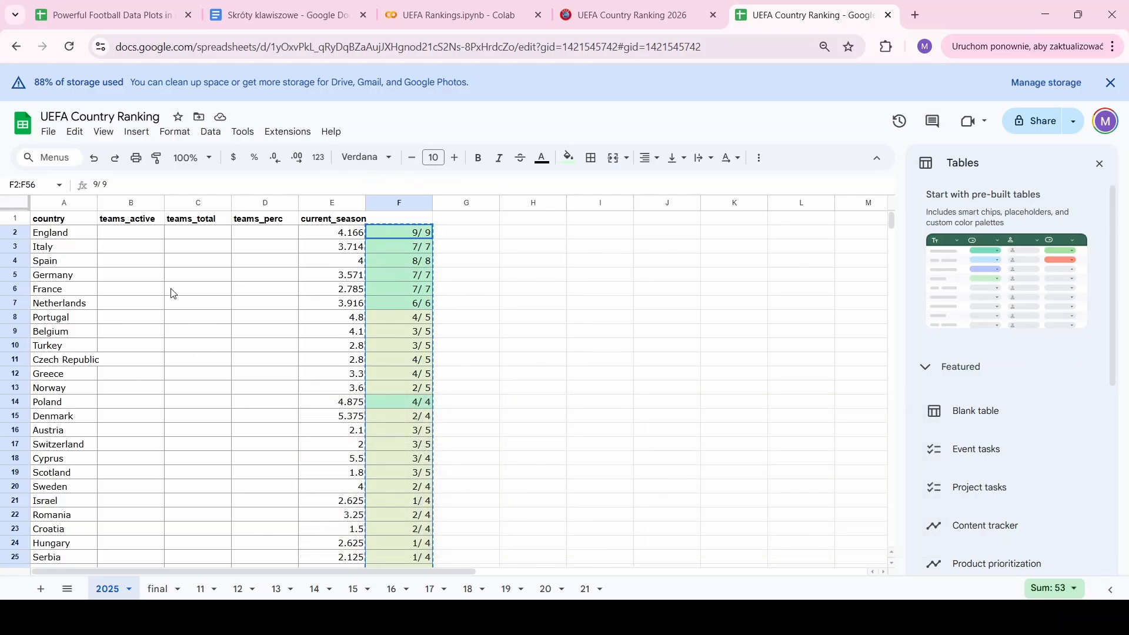
click(149, 237)
key(ctrl+v)
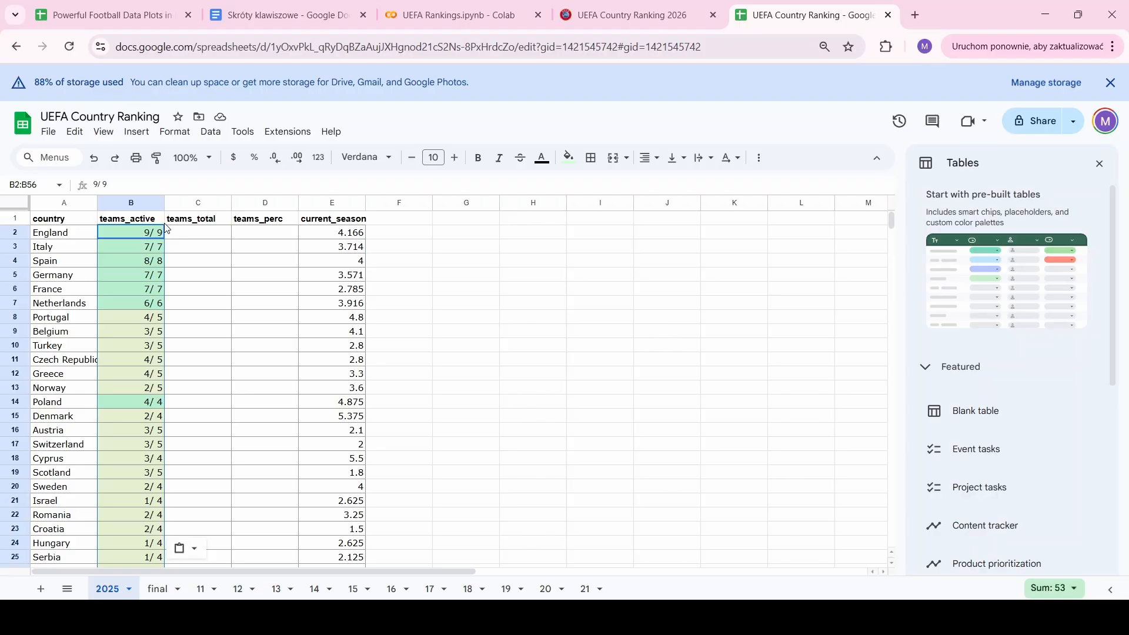
Split the B2:B56 team counts like 9/ 9 into active and total columns
click(213, 133)
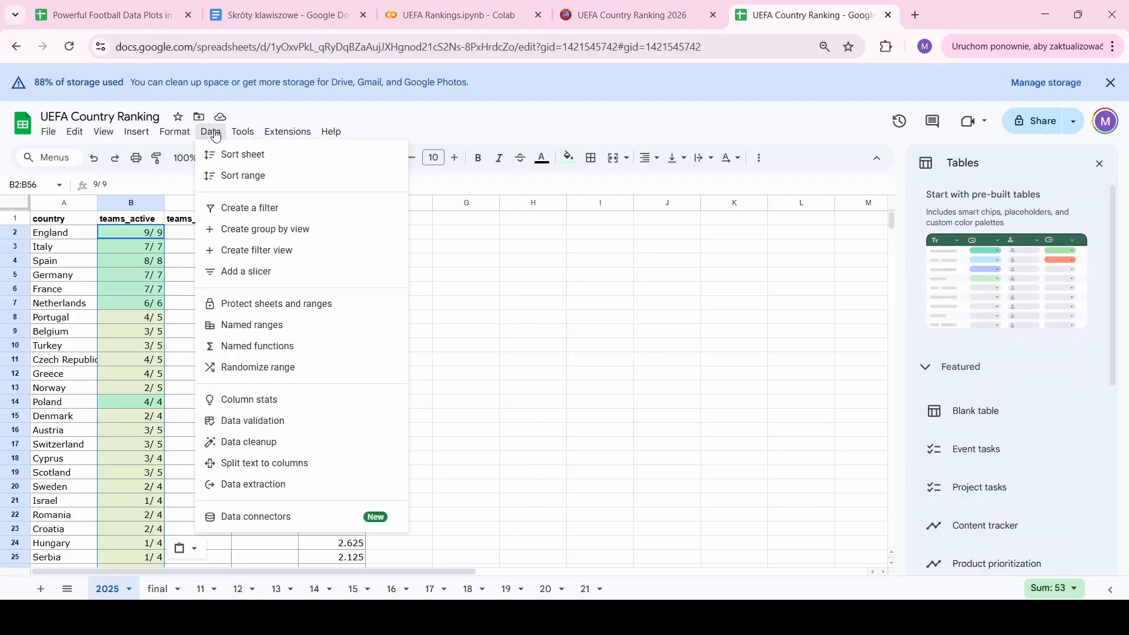
click(279, 464)
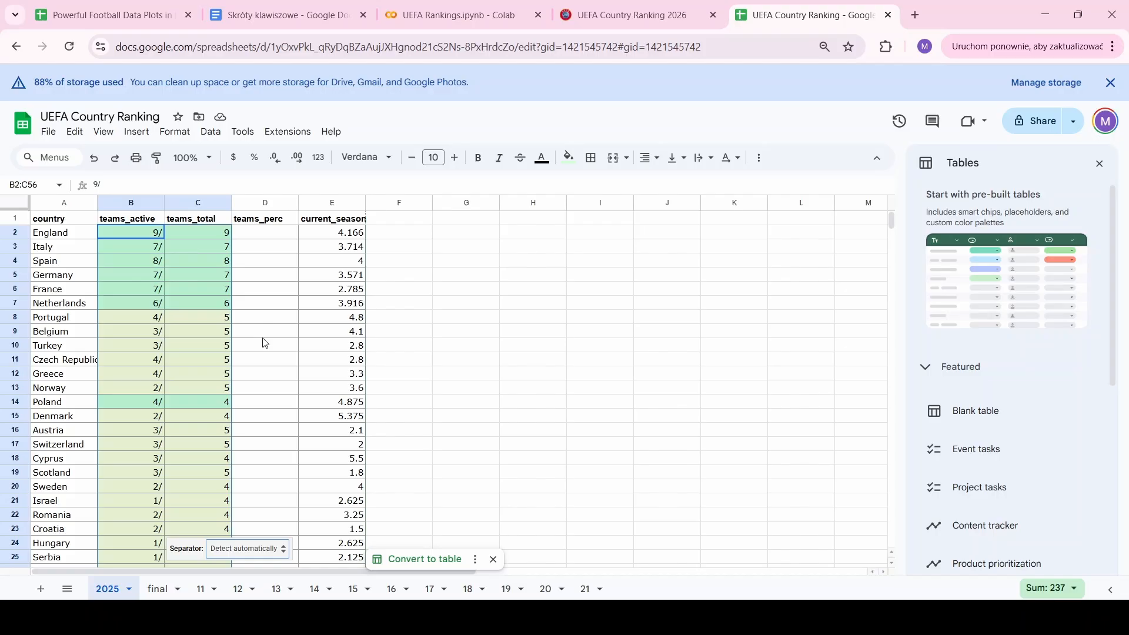
click(156, 237)
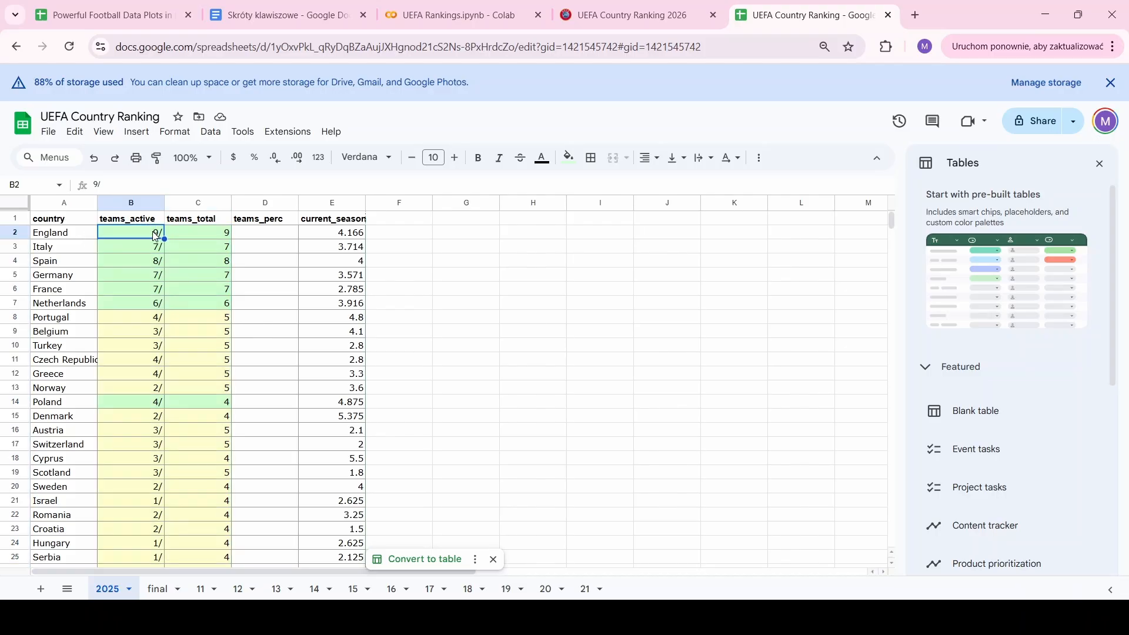
key(ctrl+shift+Down)
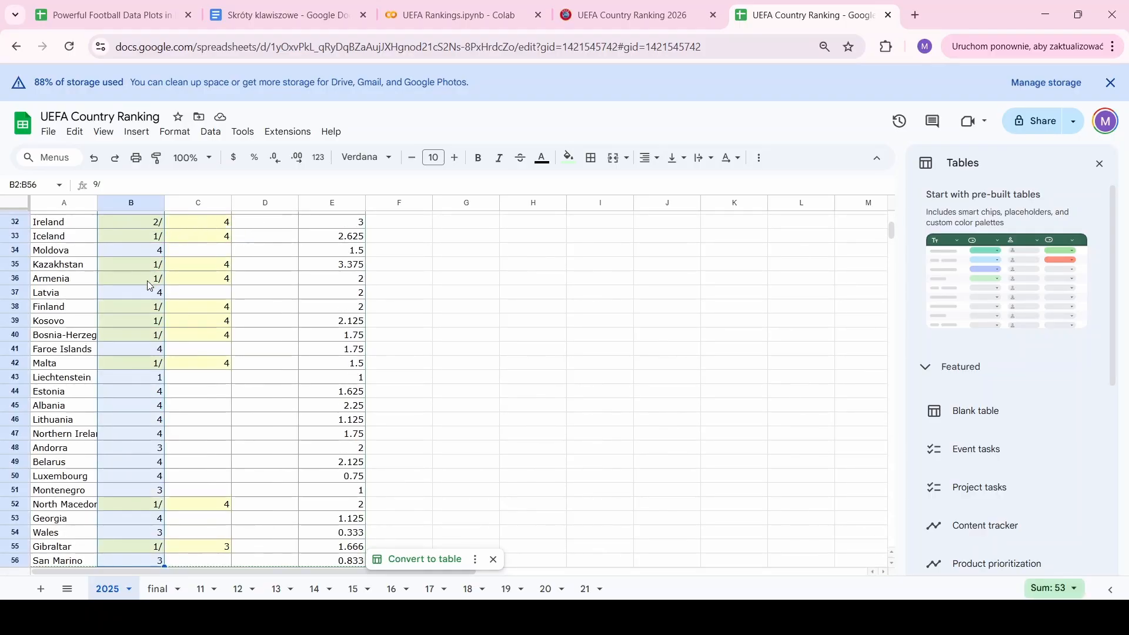
Replace every '/' in '2025'!B2:B56 with nothing, leaving plain active counts
key(ctrl+f)
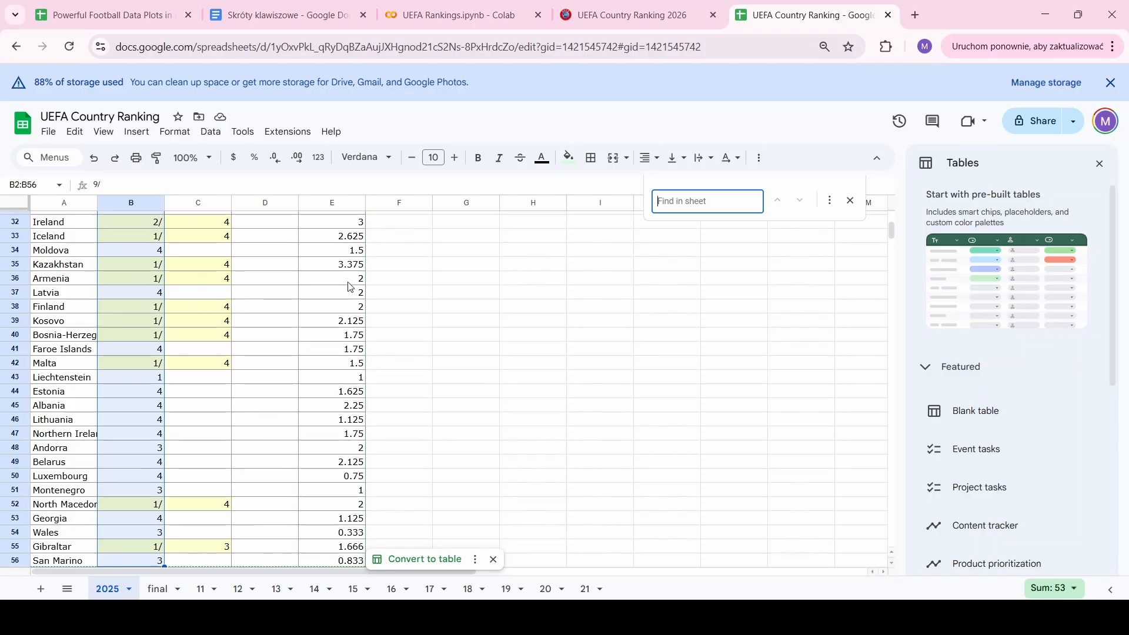
key(ctrl+h)
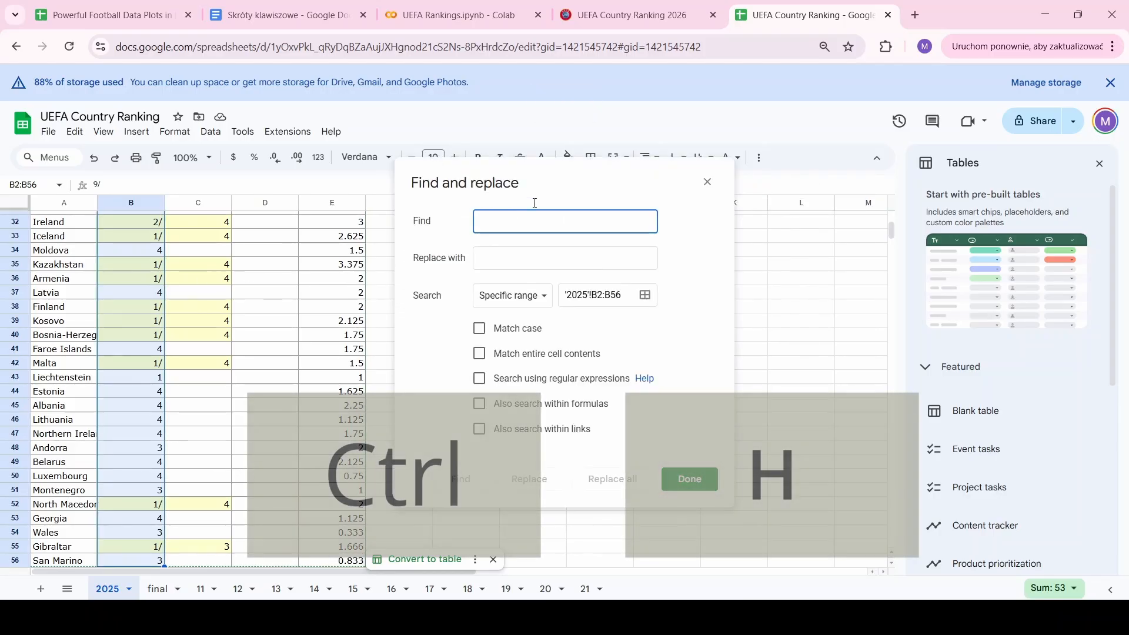
text(/)
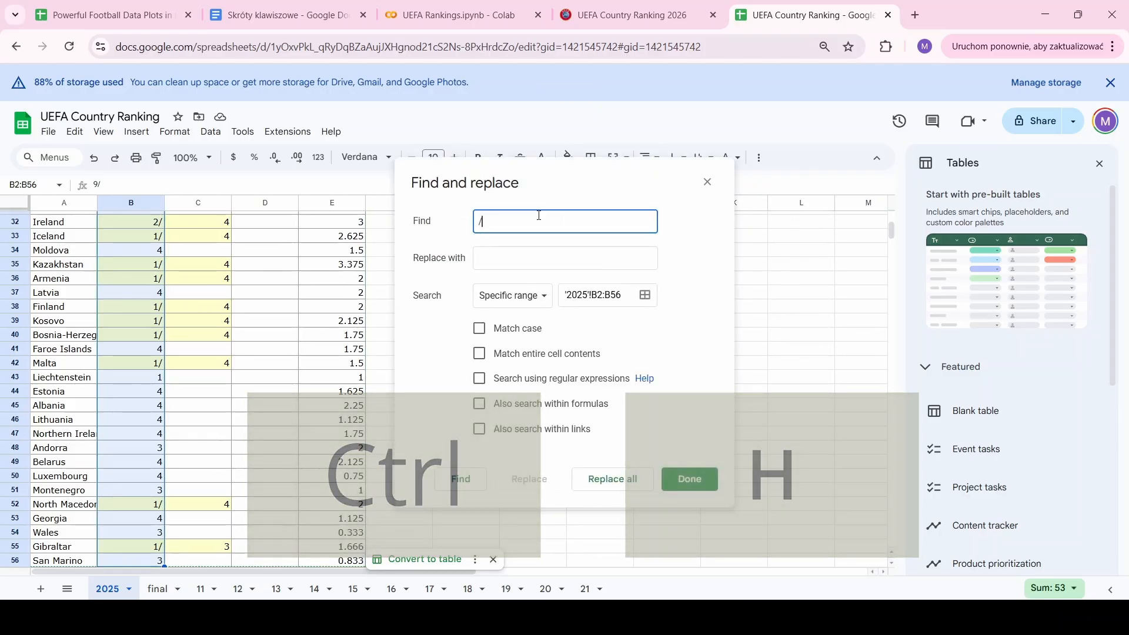
click(527, 264)
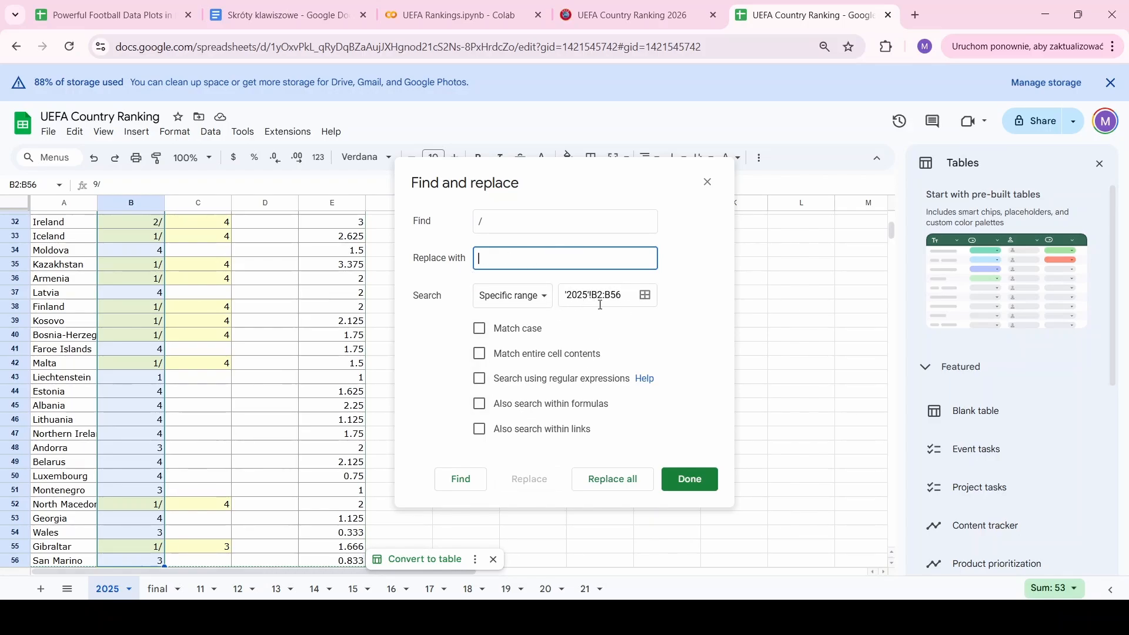
click(618, 483)
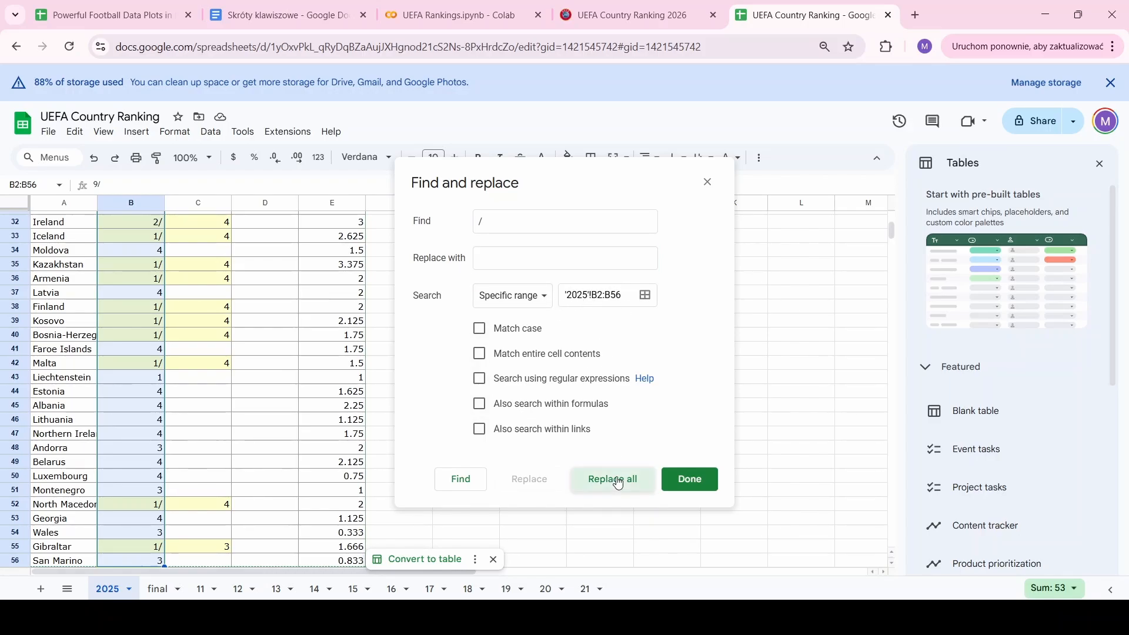
click(713, 186)
scroll(262, 333, up, 10)
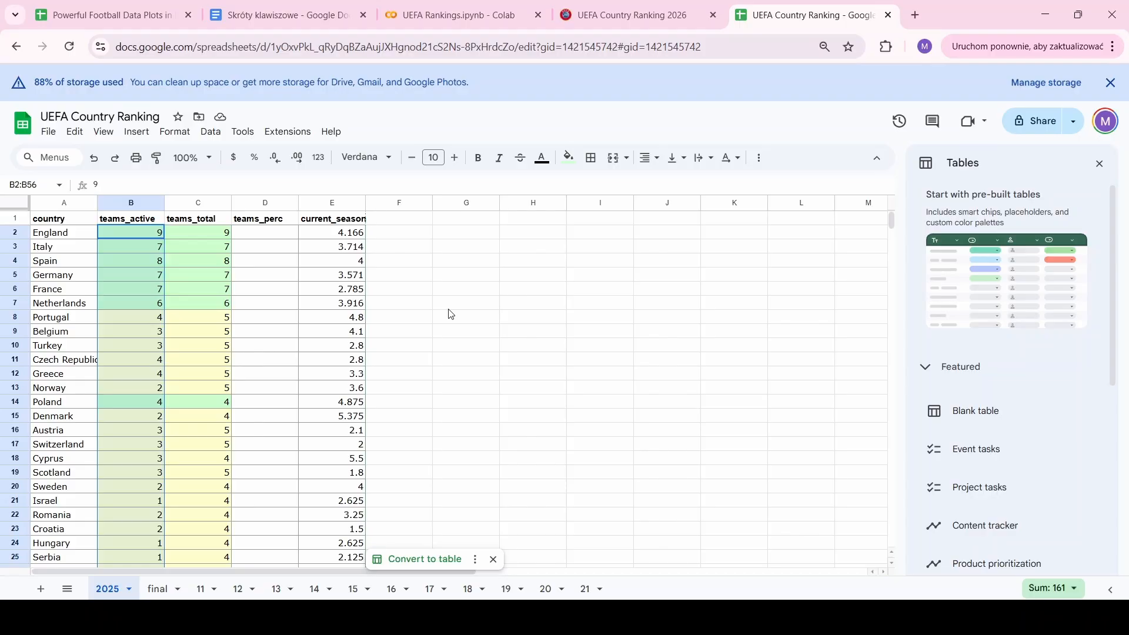
click(188, 308)
scroll(189, 308, down, 9)
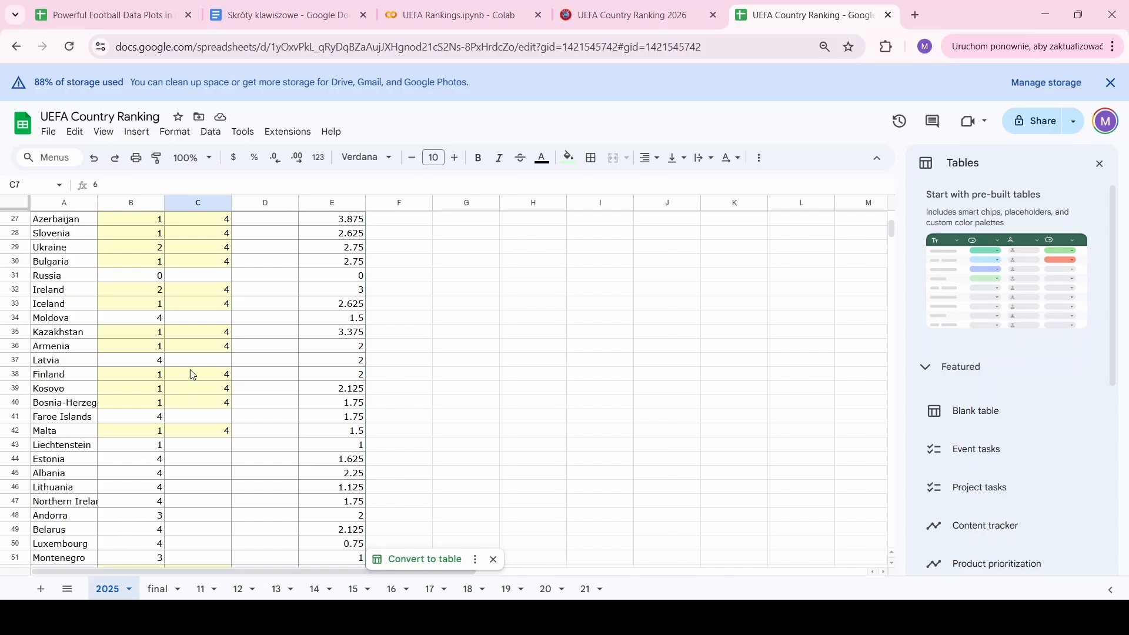
Move the stray totals for Russia (0), Moldova, Latvia and Faroe Islands (4 each) into teams_total
click(156, 279)
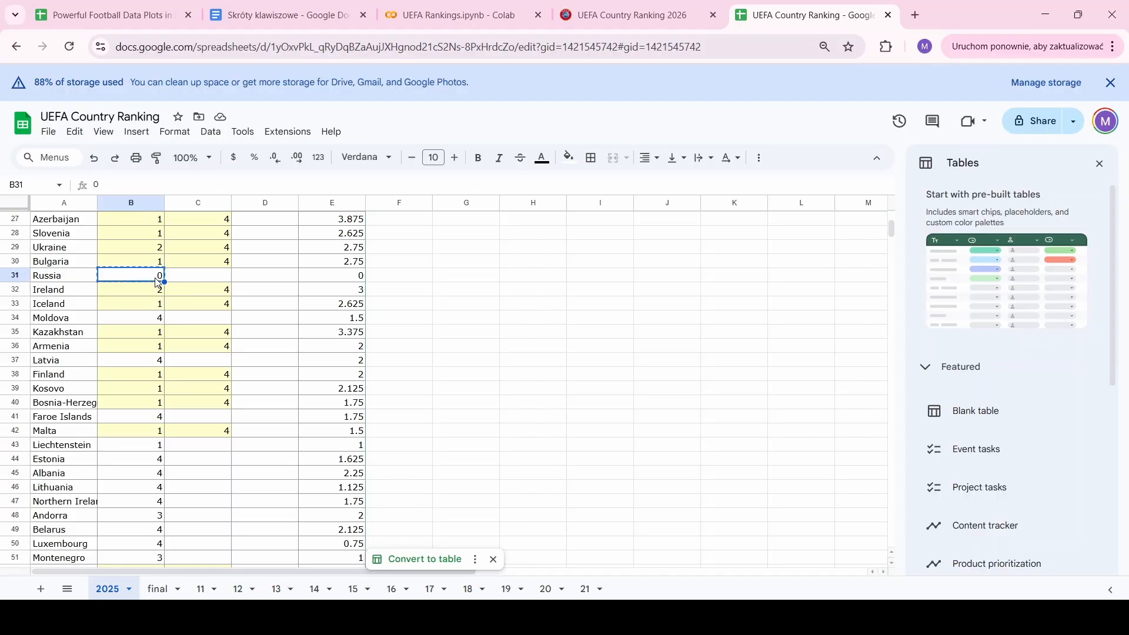
key(Right)
key(ctrl+v)
key(Down)
key(Left)
key(Down)
key(Down)
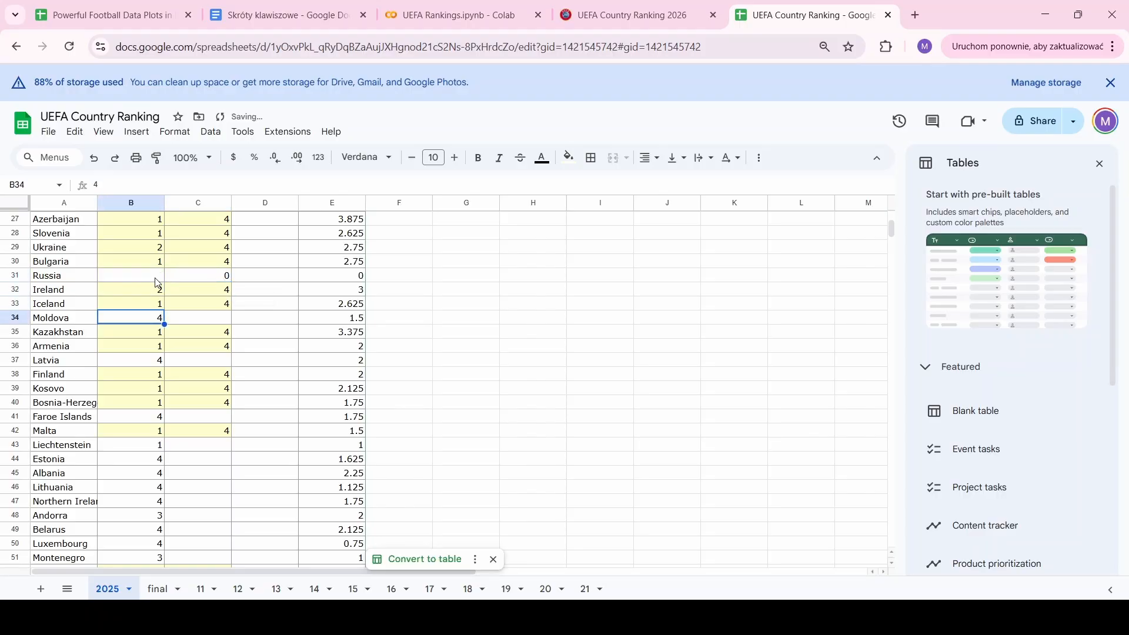
key(Right)
key(ctrl+v)
key(Down)
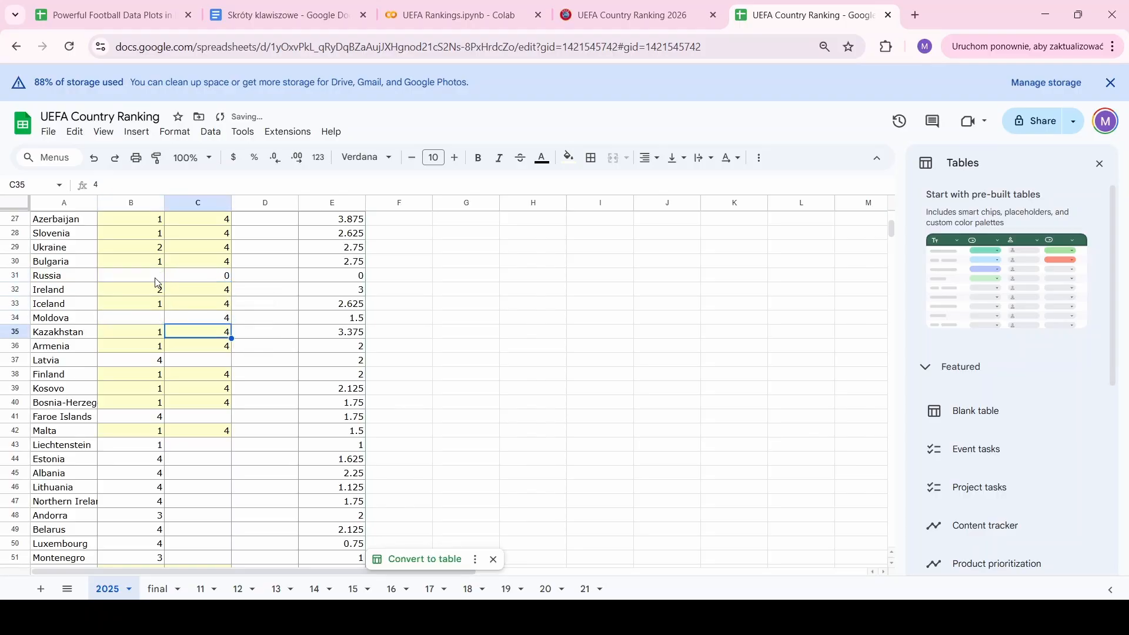
key(Left)
key(Down)
key(Down)
key(ctrl+x)
key(Right)
key(ctrl+v)
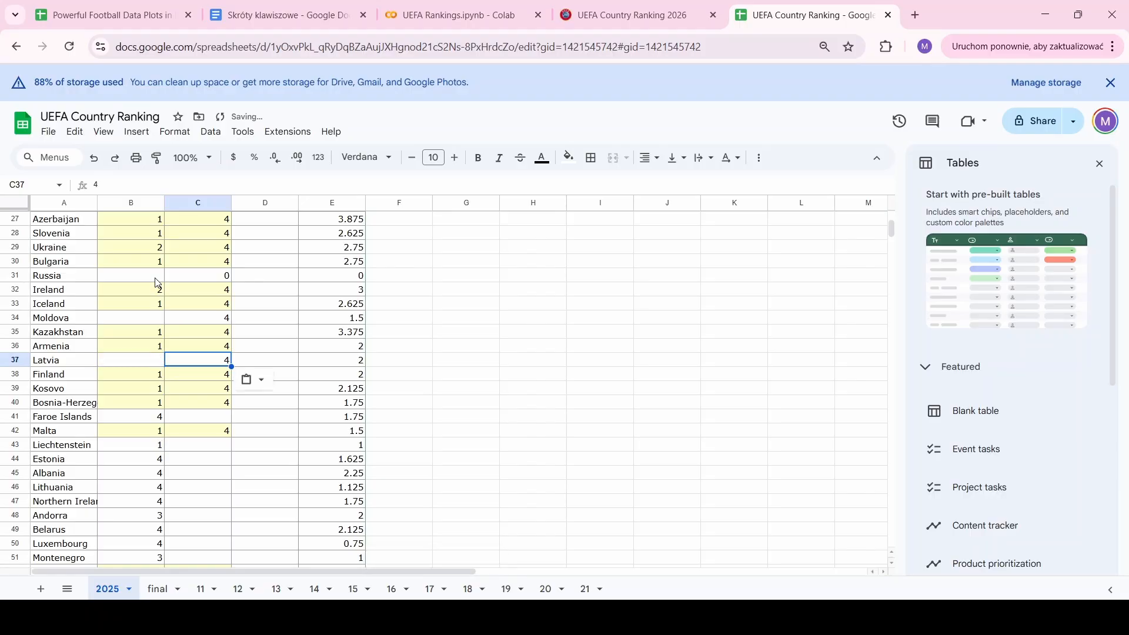
key(Down)
key(Left)
key(Down)
key(Down)
key(Down)
key(ctrl+x)
key(Right)
key(ctrl+v)
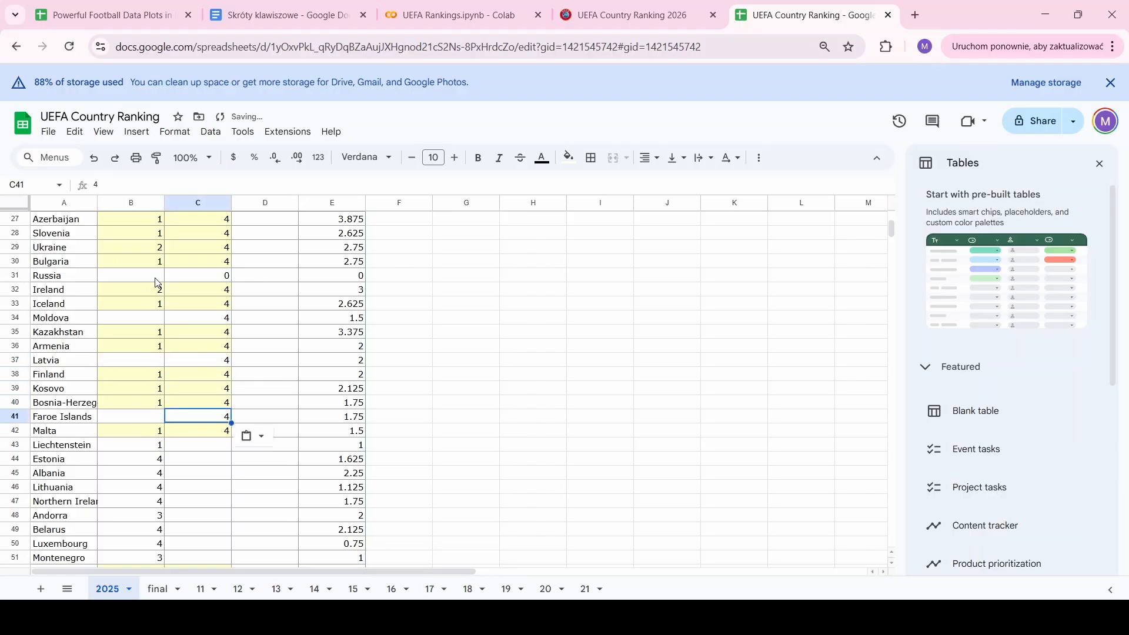
key(Down)
Move the Liechtenstein-to-Montenegro values from teams_active into teams_total C43:C51
key(Left)
key(Down)
key(shift+Down)
key(shift+Down)
key(shift+Down)
key(shift+Down)
key(shift+Down)
key(shift+Down)
key(shift+Down)
key(shift+Down)
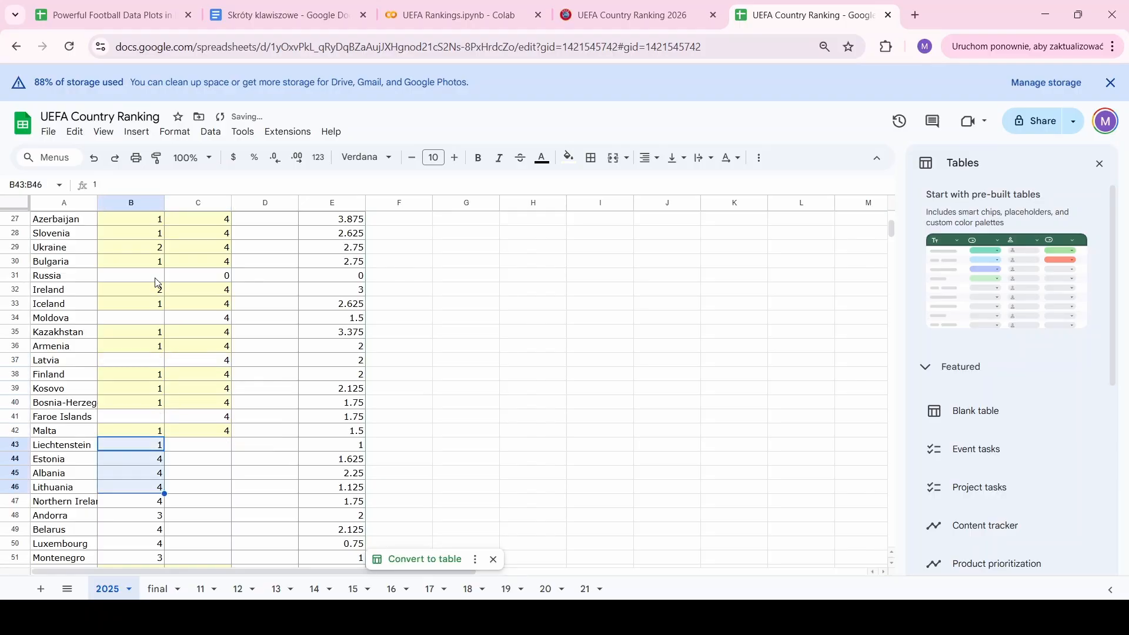
key(ctrl+x)
key(Right)
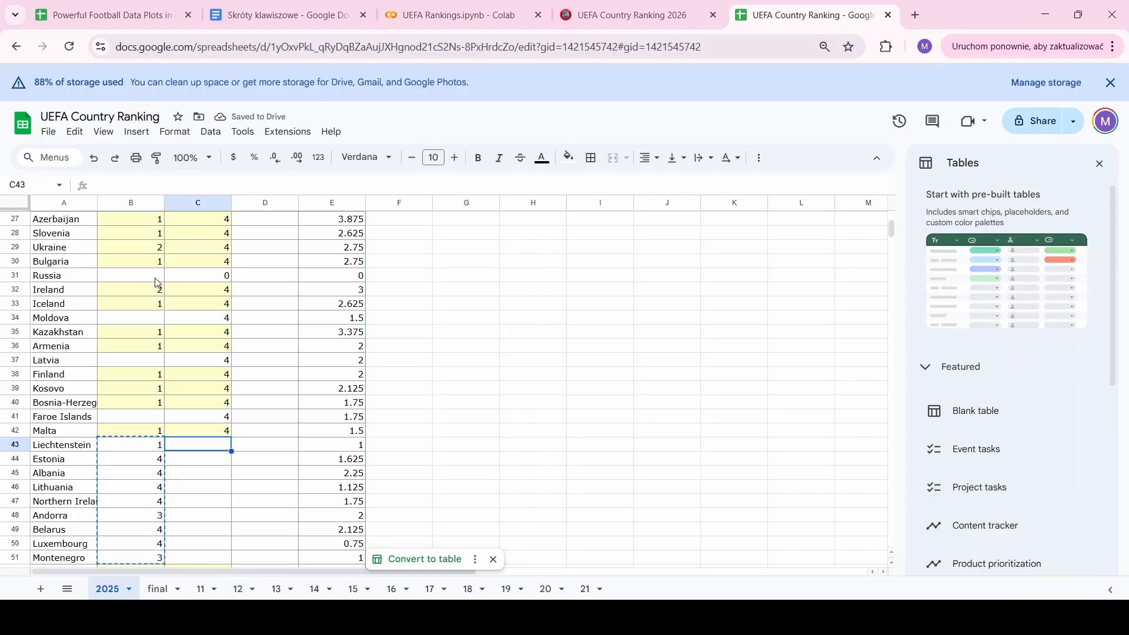
key(ctrl+v)
Move Georgia's, Wales's and San Marino's (3) values from teams_active into teams_total
scroll(156, 283, down, 4)
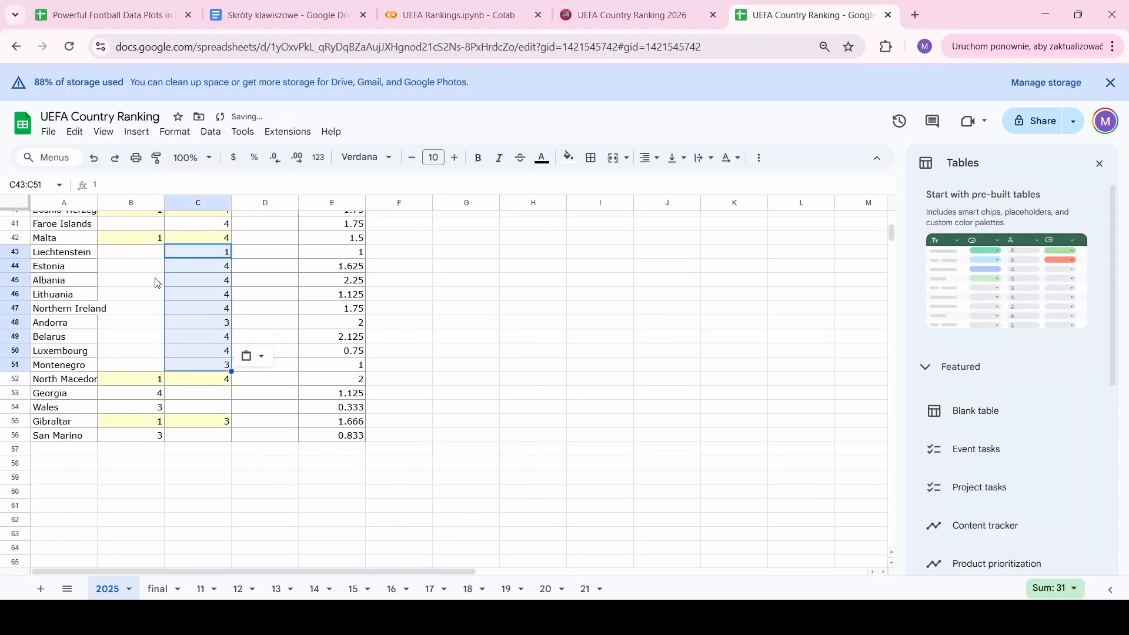
click(198, 394)
key(Left)
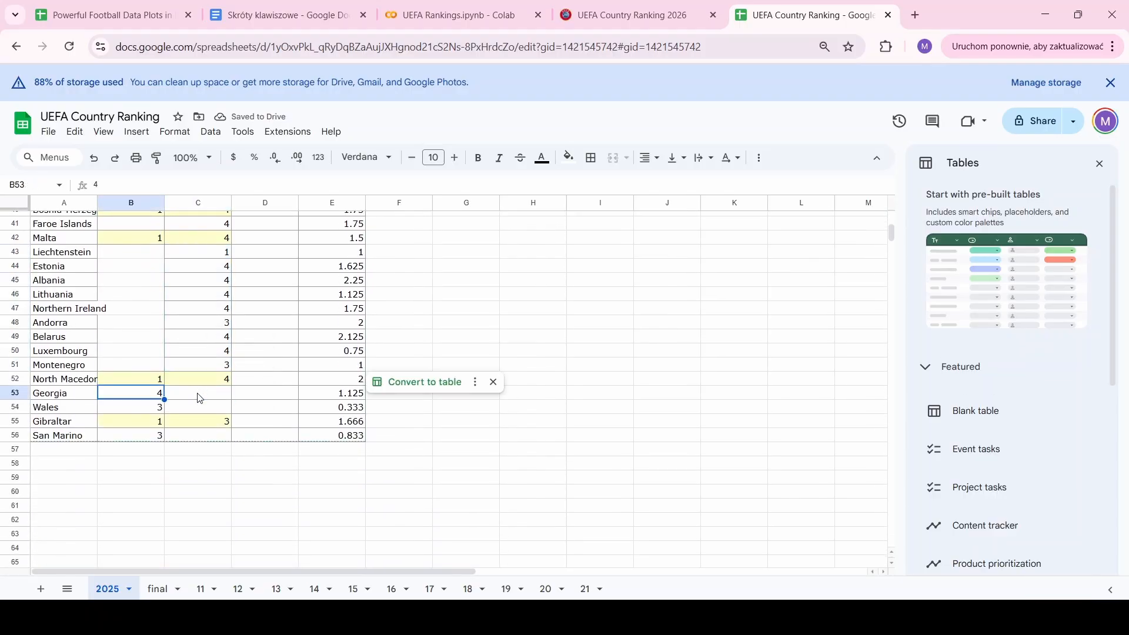
key(shift+Down)
key(ctrl+x)
key(Right)
key(ctrl+v)
key(Down)
key(Down)
key(Down)
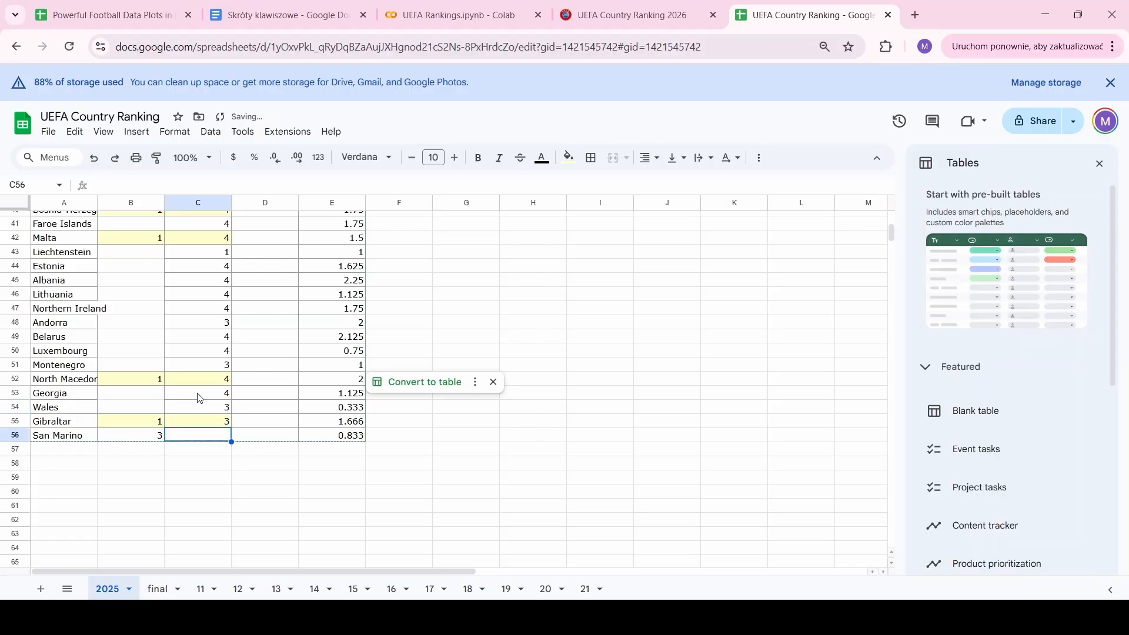
key(Left)
key(Right)
key(ctrl+v)
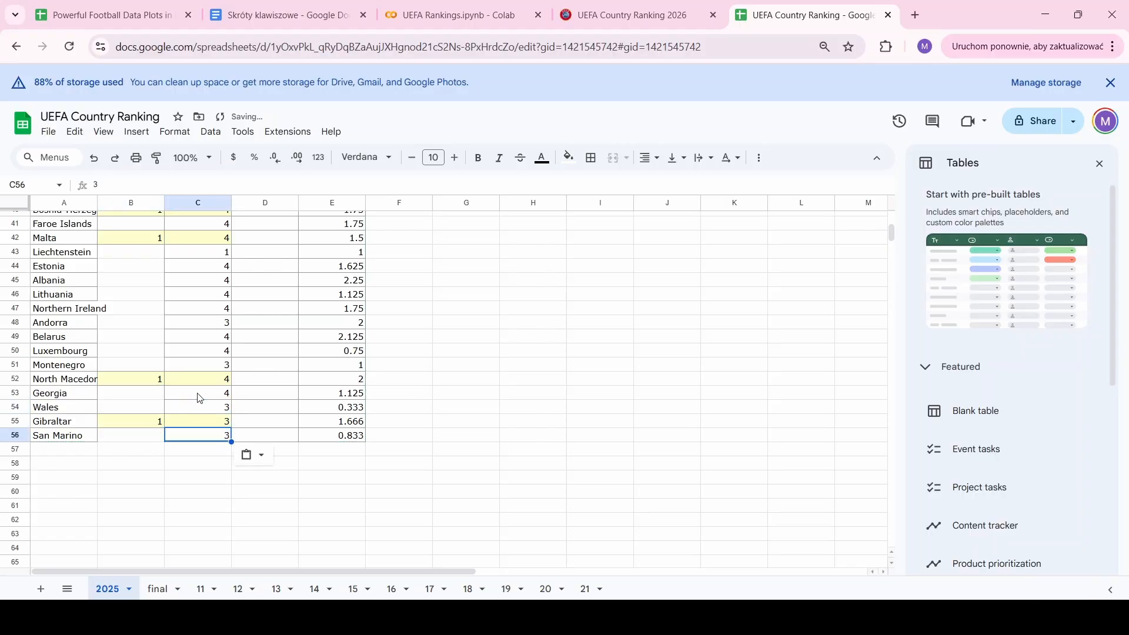
Enter 0 as San Marino's teams_active
scroll(198, 398, up, 1)
click(128, 473)
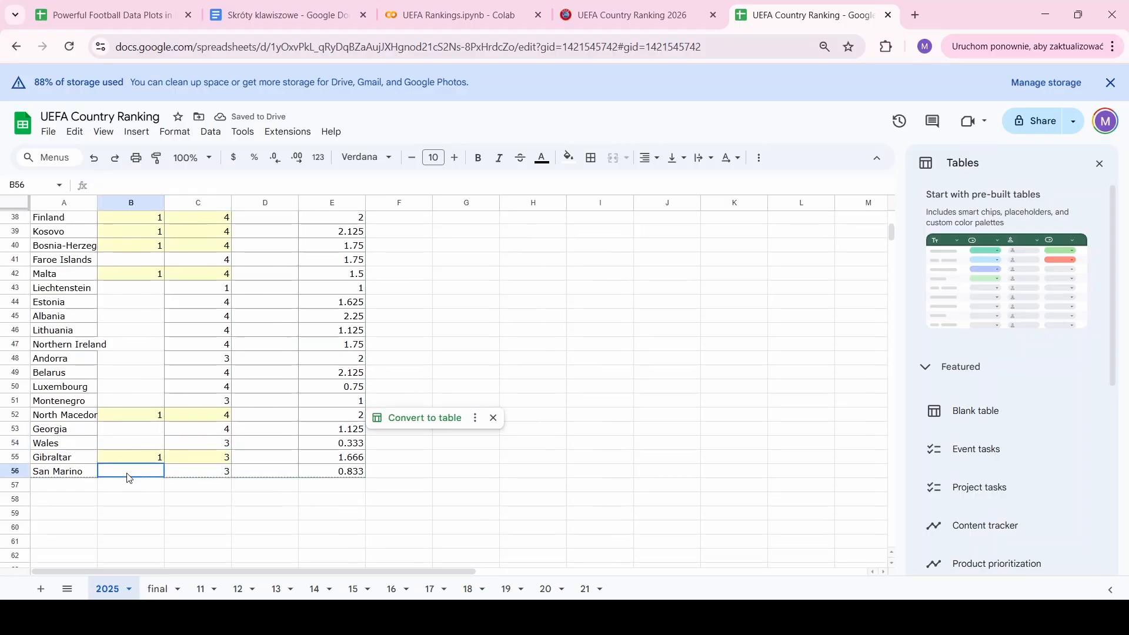
text(0)
key(Up)
key(Up)
Enter 0 in the blank teams_active cells near the bottom and fill 0 down B43:B51
text(0)
key(Up)
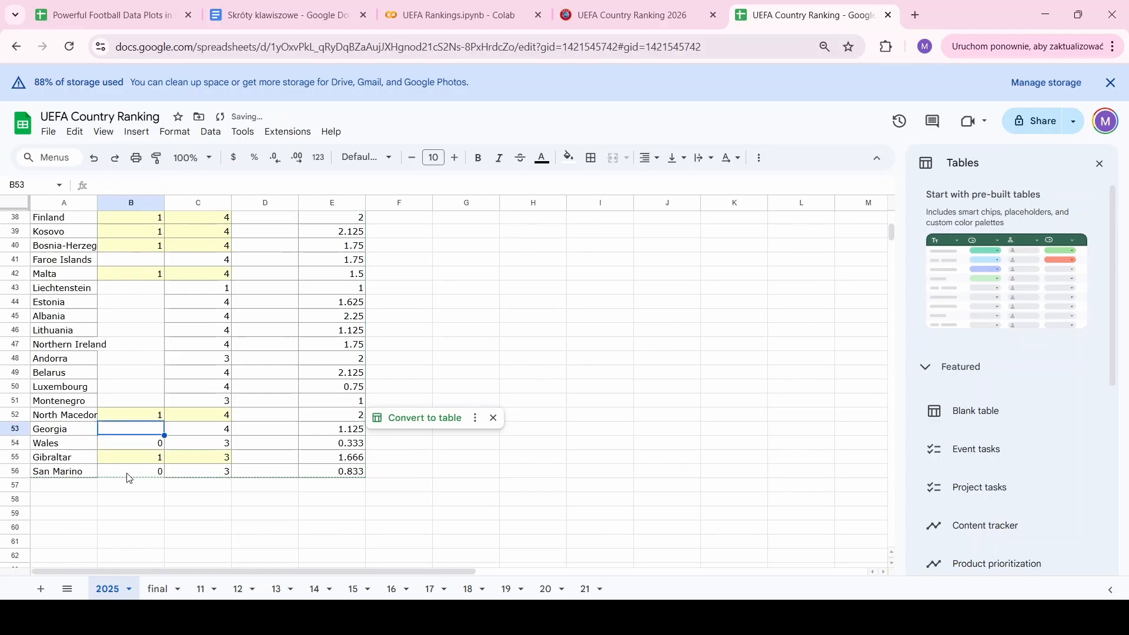
text(0)
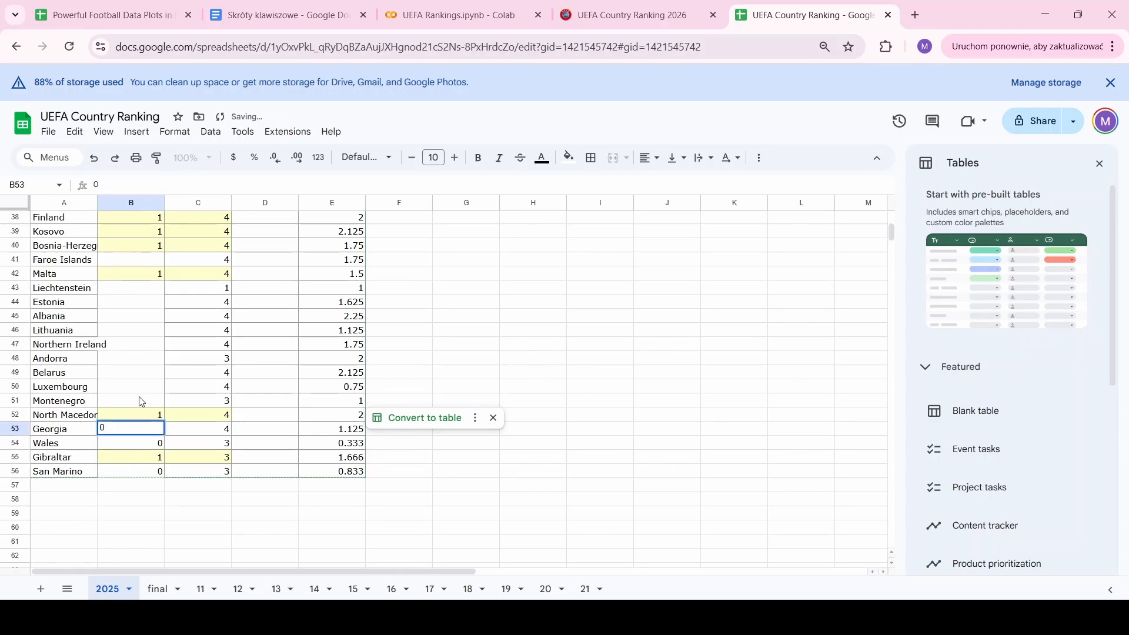
click(143, 282)
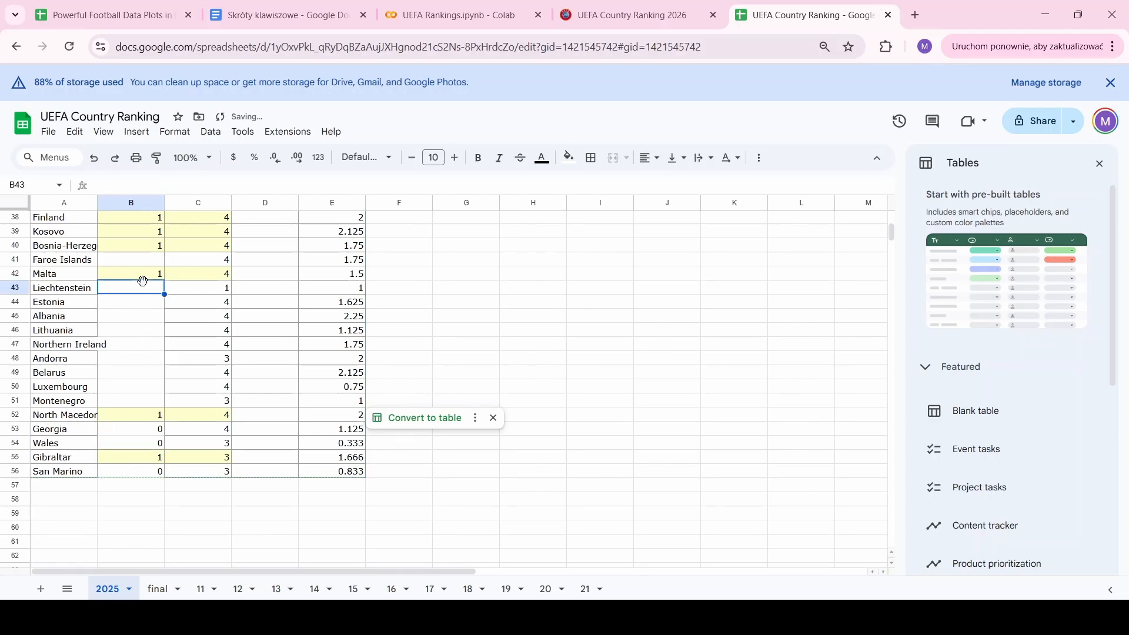
text(0)
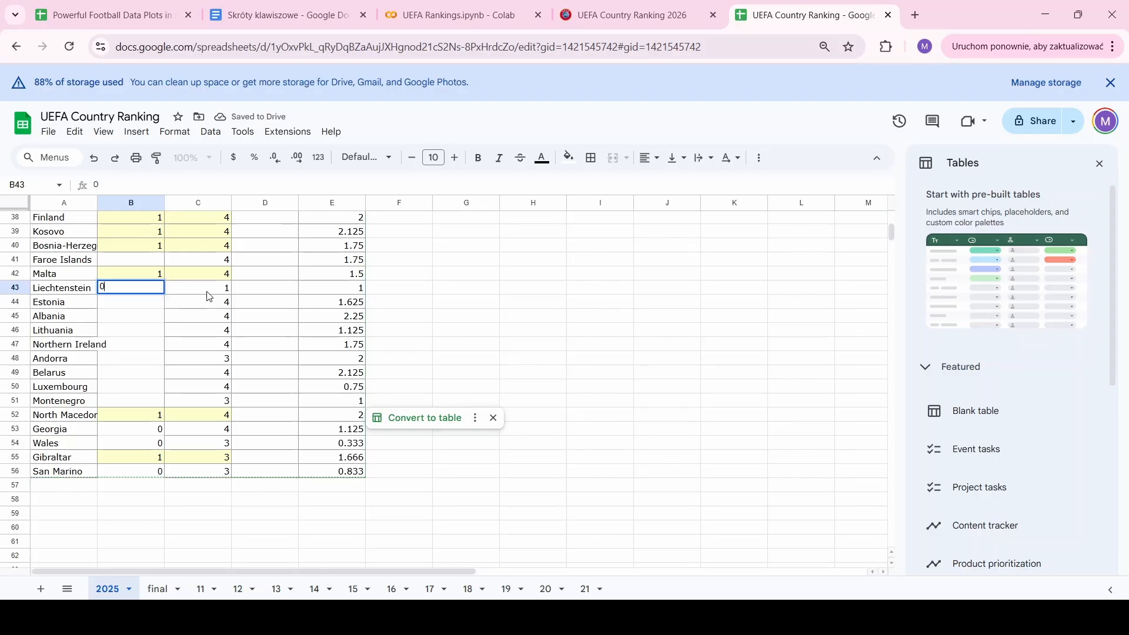
key(shift+Down)
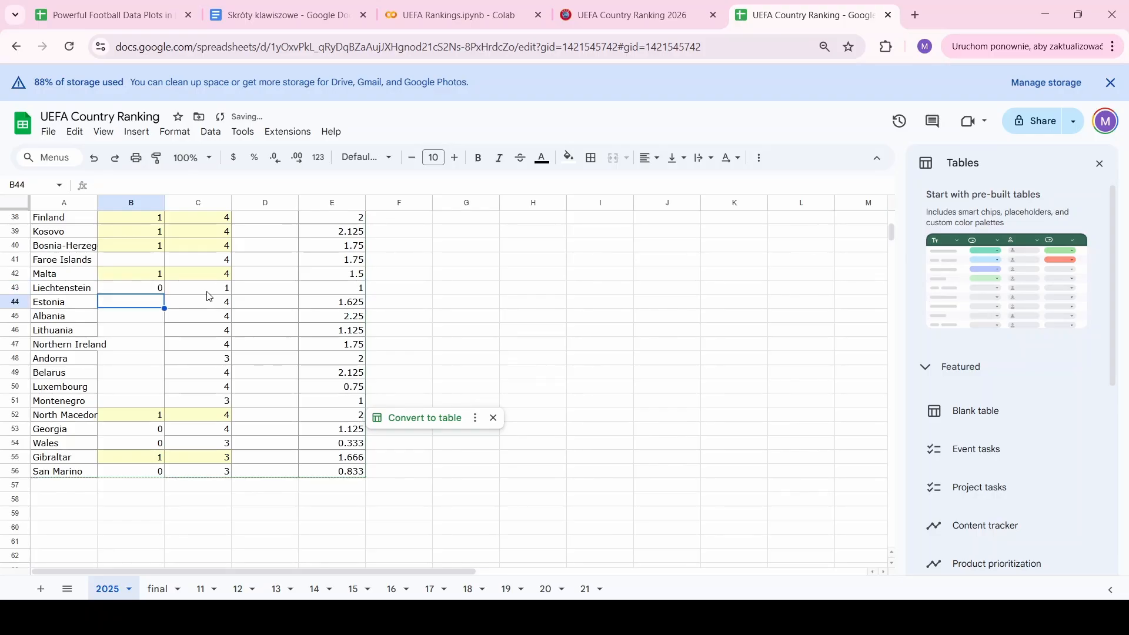
key(shift+Down)
key(shift+Down)
key(shift+Down)
key(shift+Down)
key(shift+Down)
key(shift+Down)
key(shift+Down)
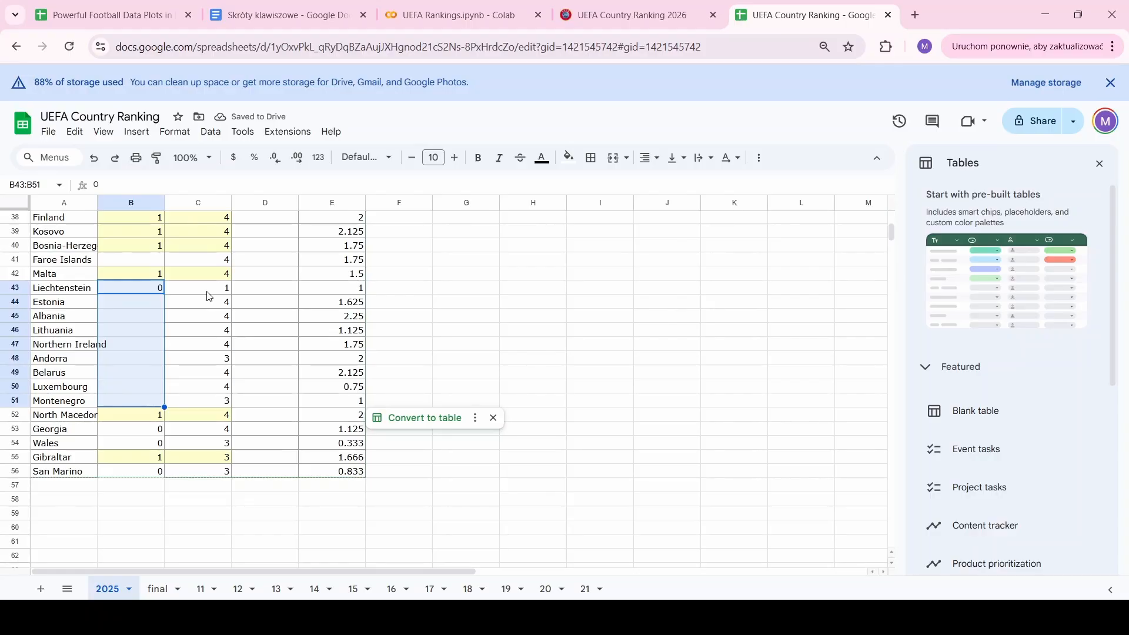
key(ctrl+d)
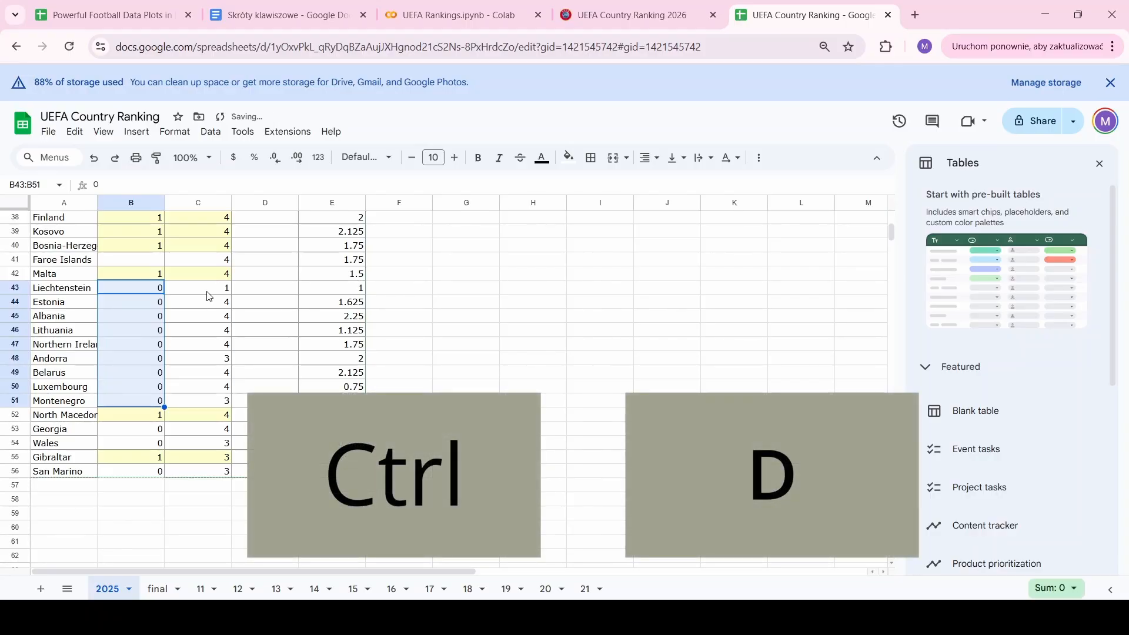
Enter 0 as teams_active for Faroe Islands, Latvia, Russia and Moldova
scroll(207, 296, up, 2)
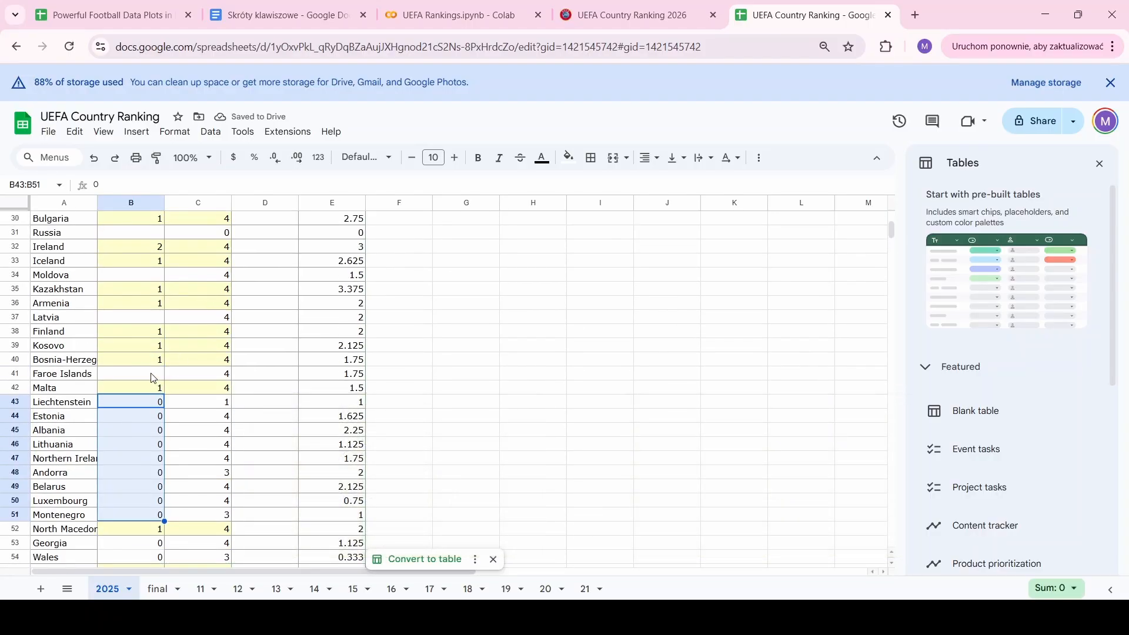
click(153, 375)
text(0)
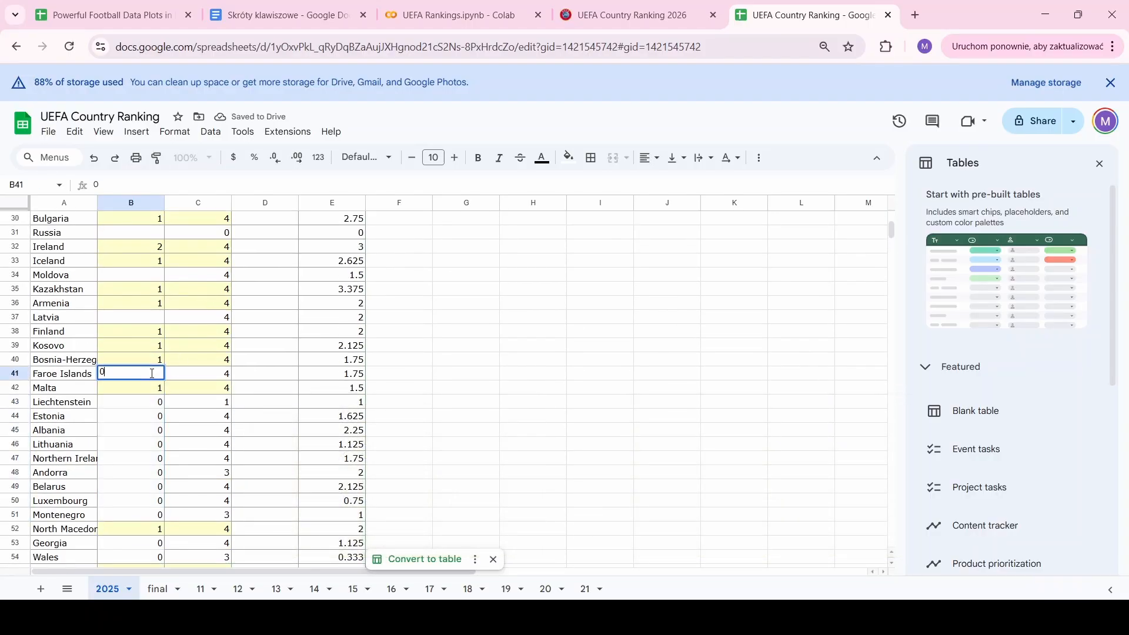
click(151, 318)
text(0)
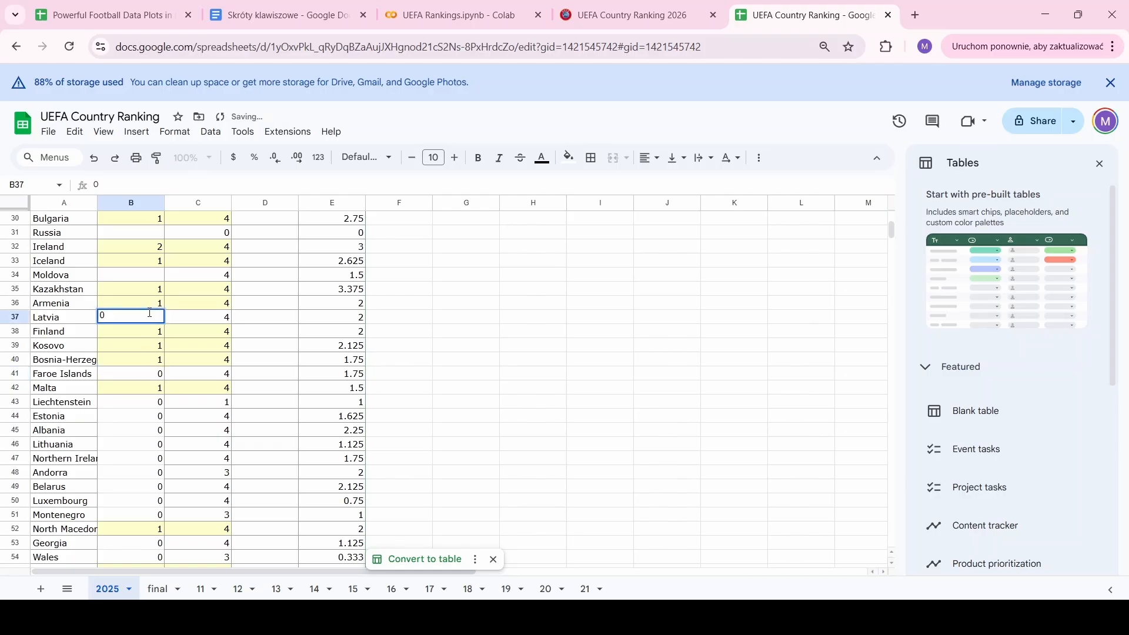
click(141, 234)
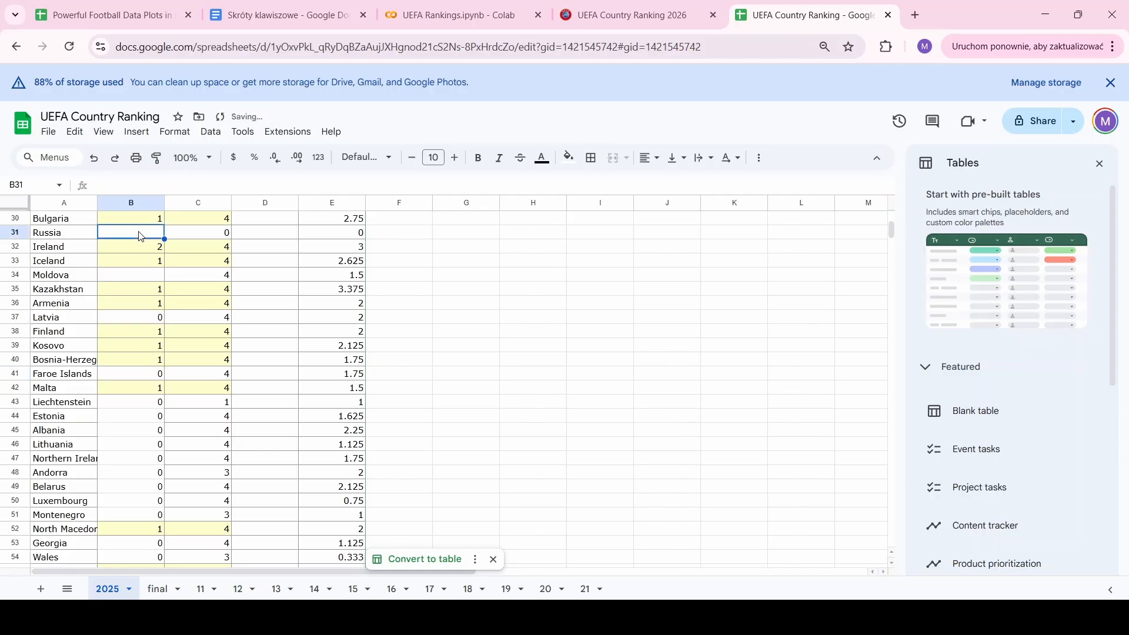
text(0)
click(142, 275)
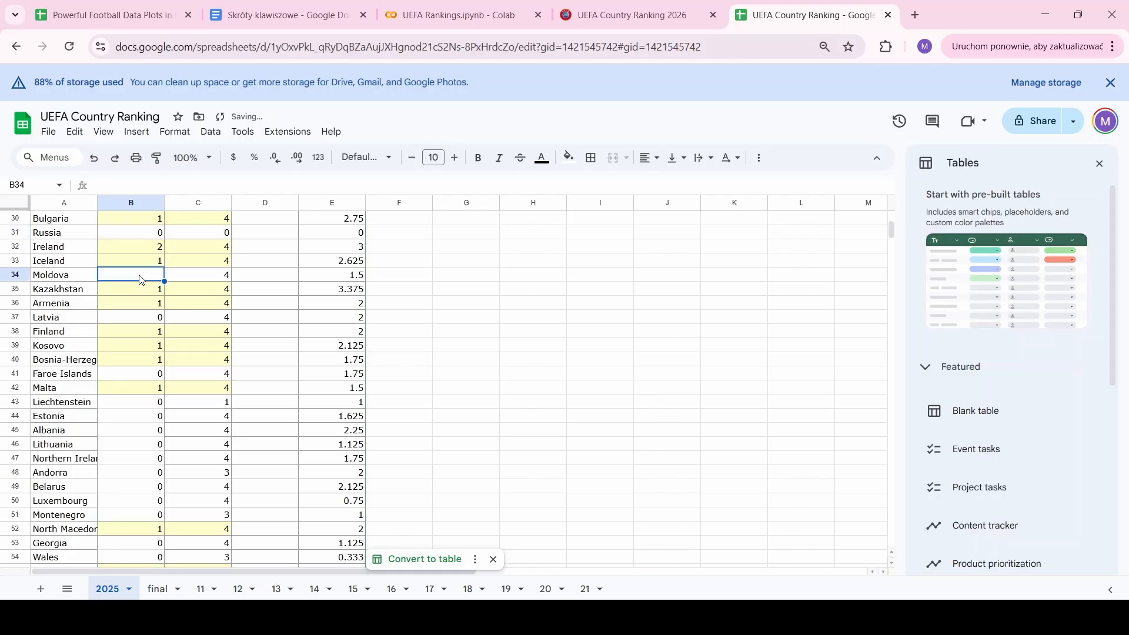
text(0)
click(162, 345)
key(Up)
key(Up)
key(Up)
key(Up)
key(Up)
key(Up)
key(Up)
key(Up)
key(Up)
key(Up)
key(Up)
key(Up)
key(Up)
key(Up)
key(Up)
key(Up)
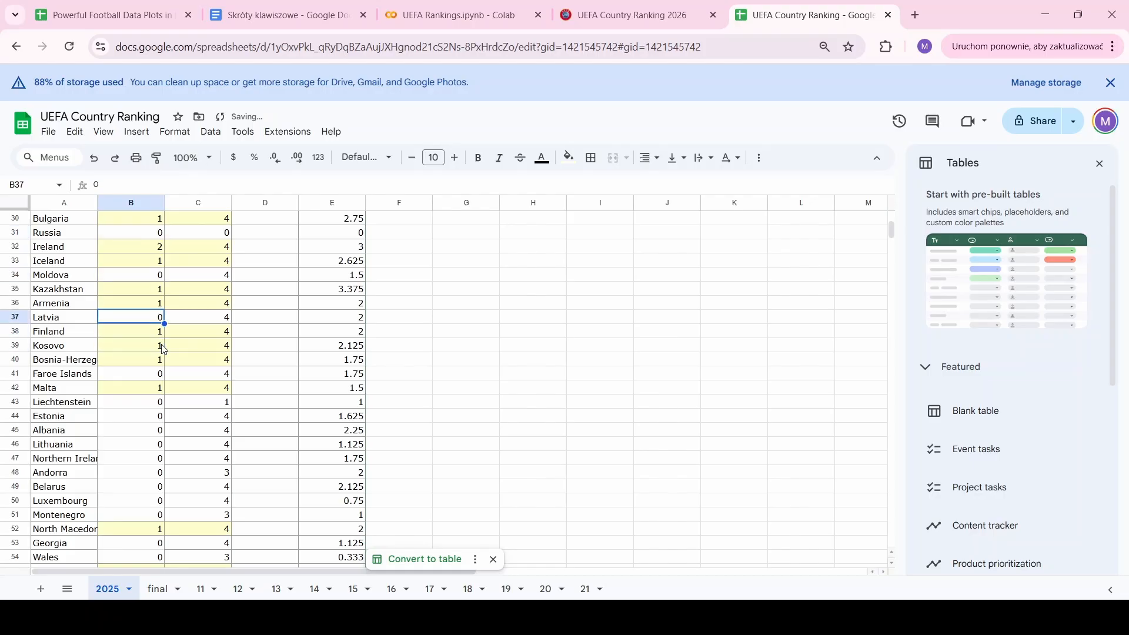
key(Up)
key(Up)
key(Up)
key(Up)
key(Up)
key(Up)
key(Up)
key(Up)
key(Up)
key(Up)
key(Up)
key(Up)
key(Up)
key(Up)
key(Up)
key(Up)
key(Up)
key(Up)
key(Up)
key(Up)
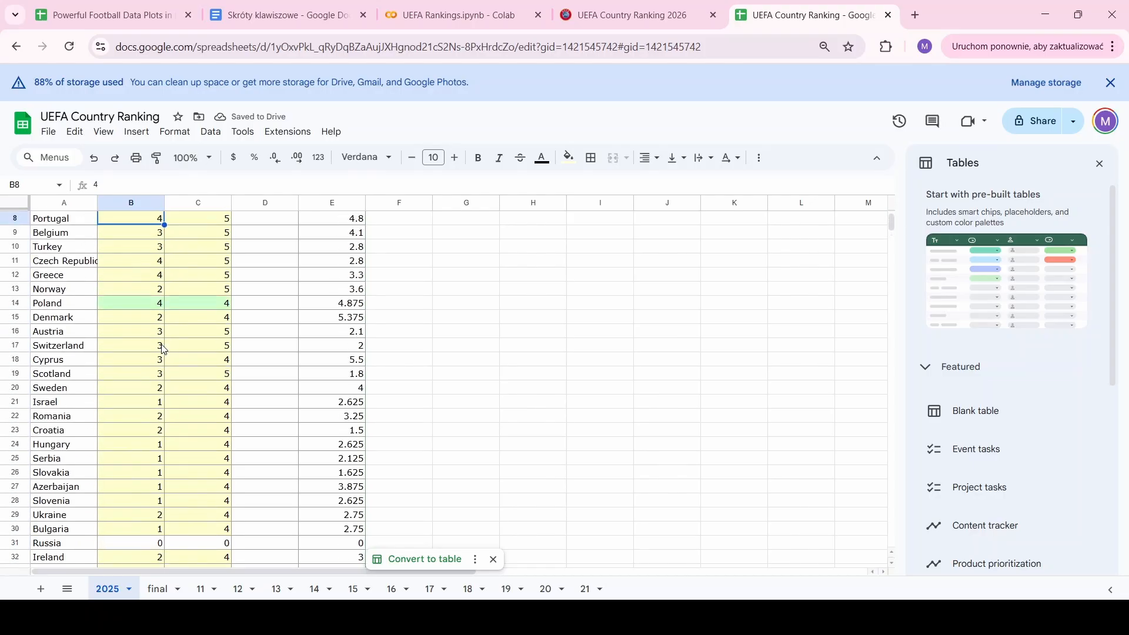
key(Down)
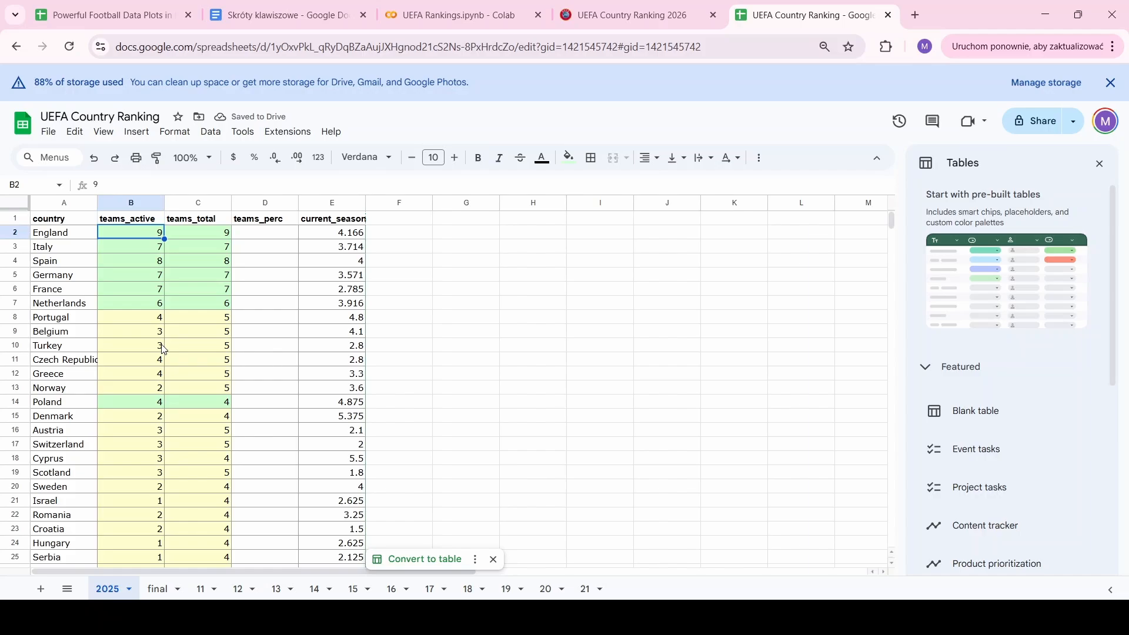
Enter =B2/C2 in D2 and autofill teams_perc down to row 56
click(287, 238)
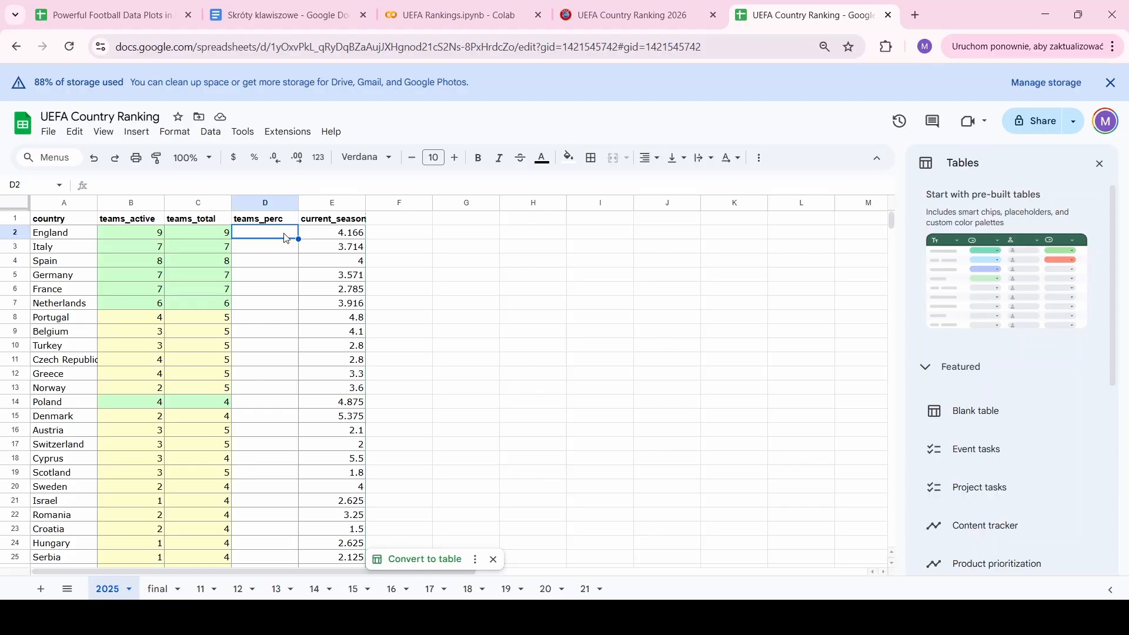
text(=)
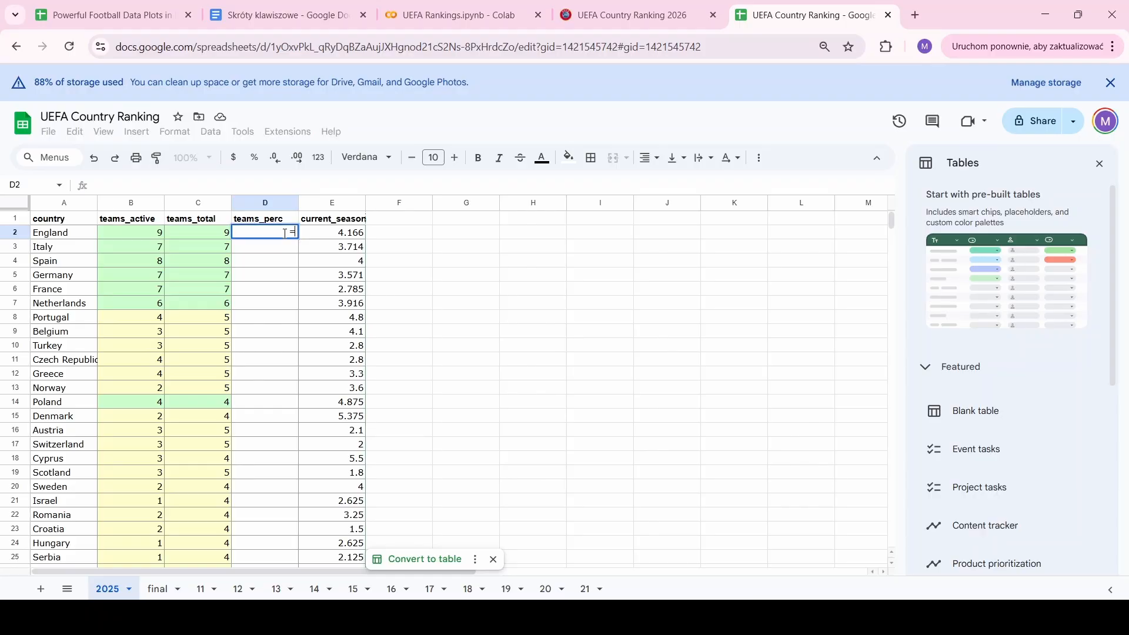
key(Left)
key(Left)
text(/)
key(Left)
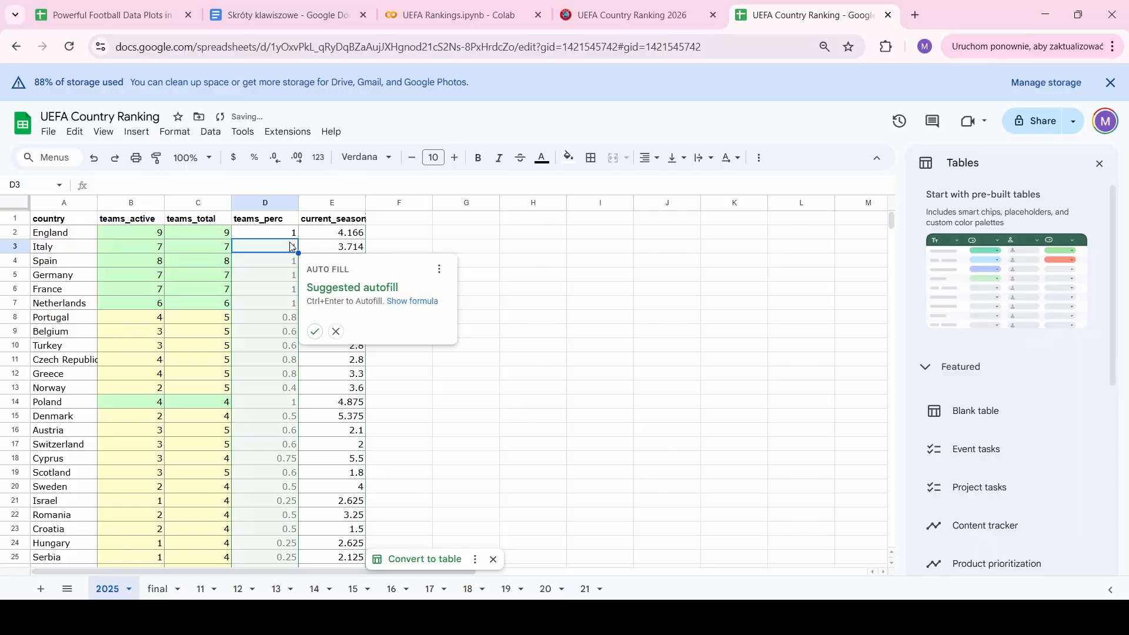
click(316, 332)
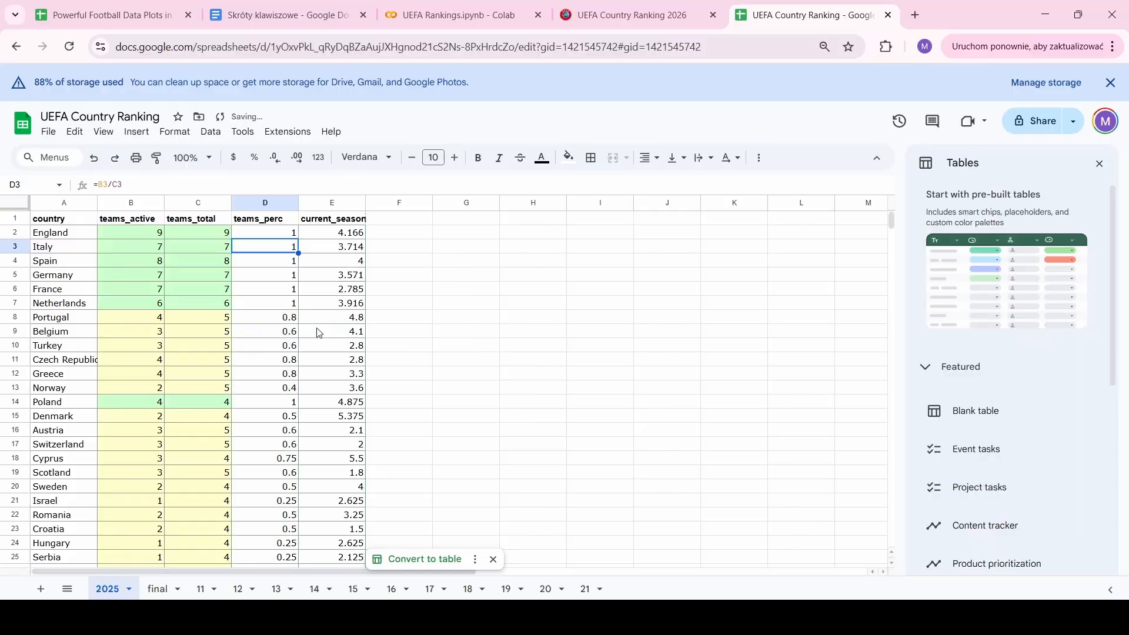
click(283, 239)
key(ctrl+shift+Down)
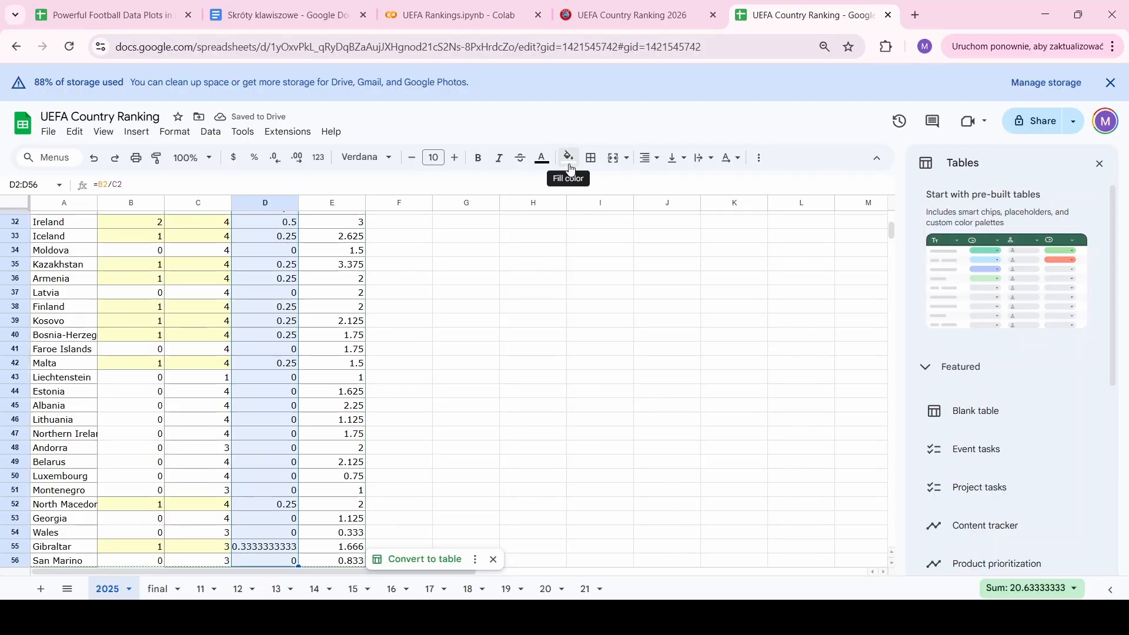
scroll(298, 276, up, 10)
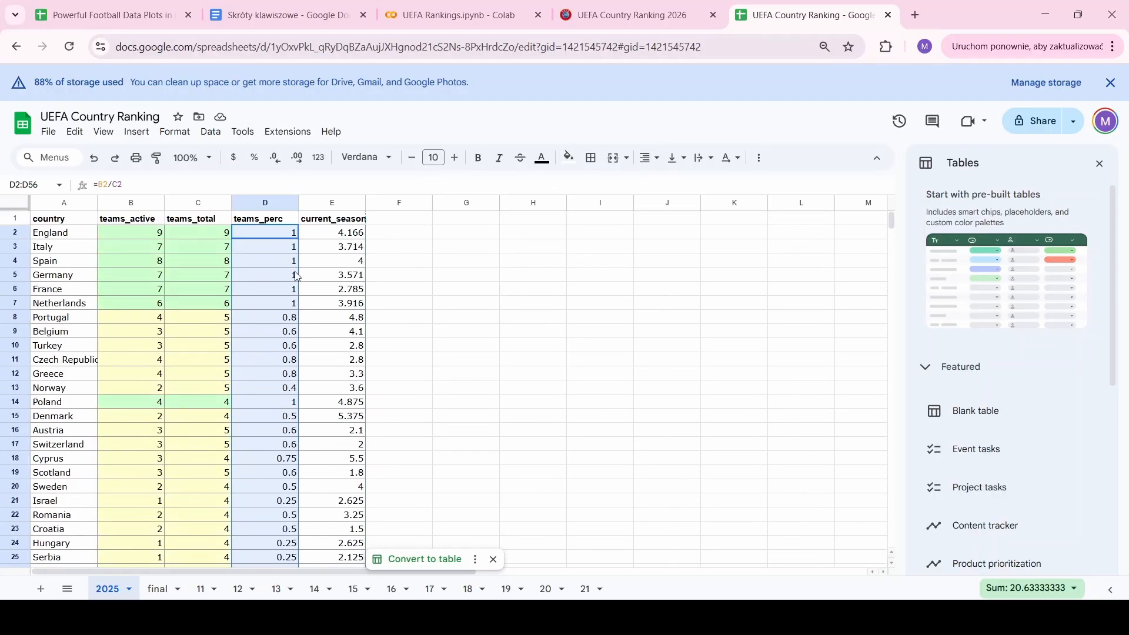
Format teams_perc in D2:D56 as two-decimal percentages, e.g. England 100.00%, Portugal 80.00%
click(301, 159)
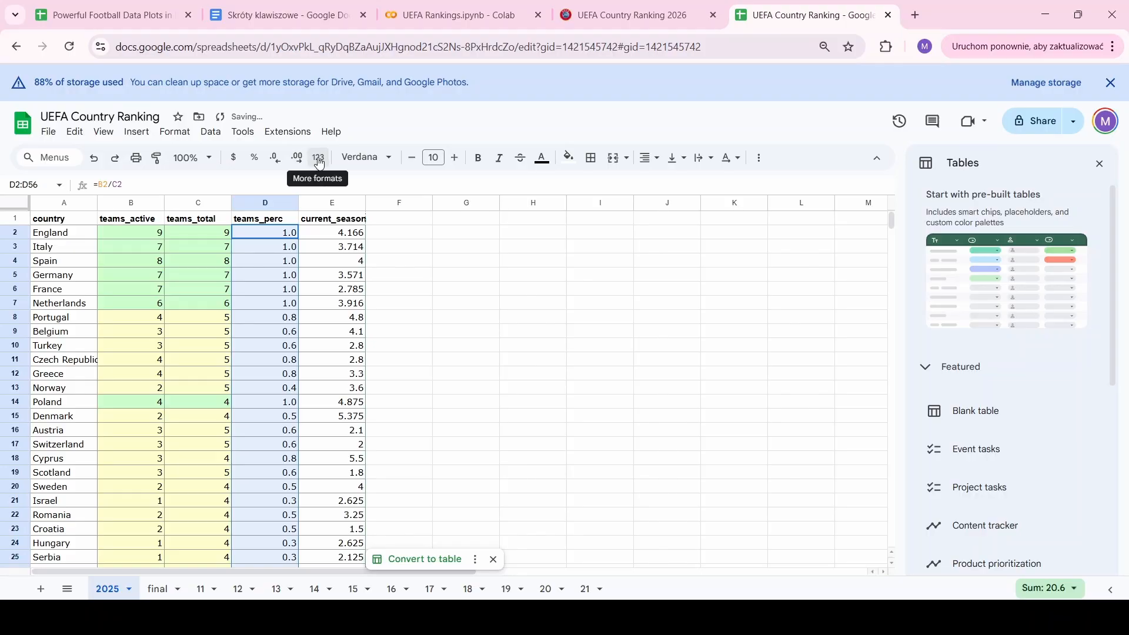
click(320, 160)
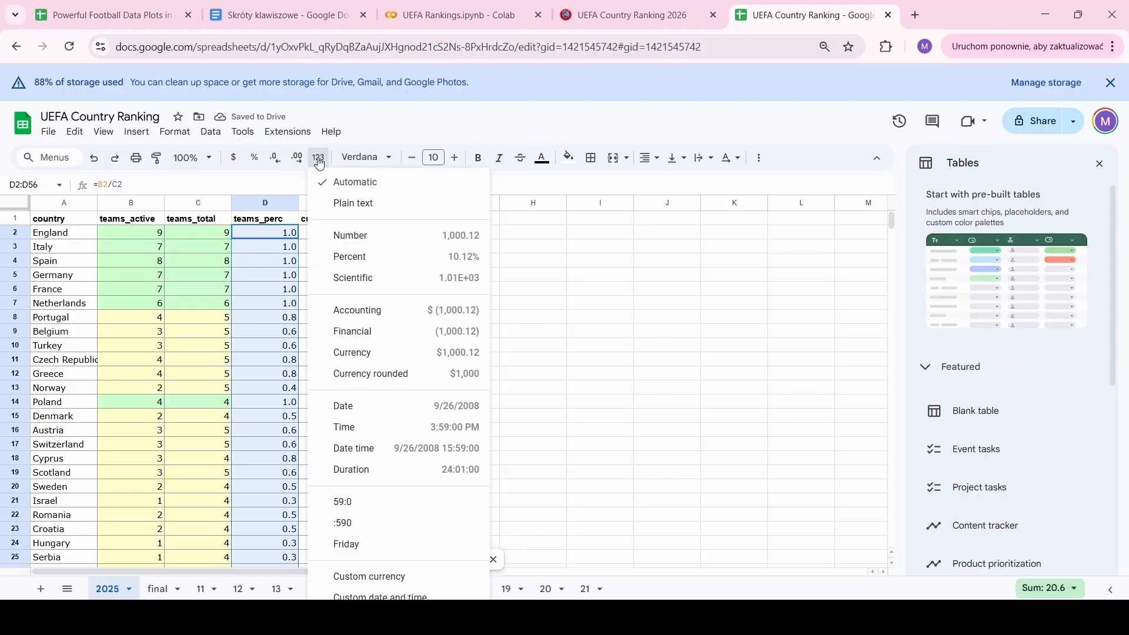
click(376, 257)
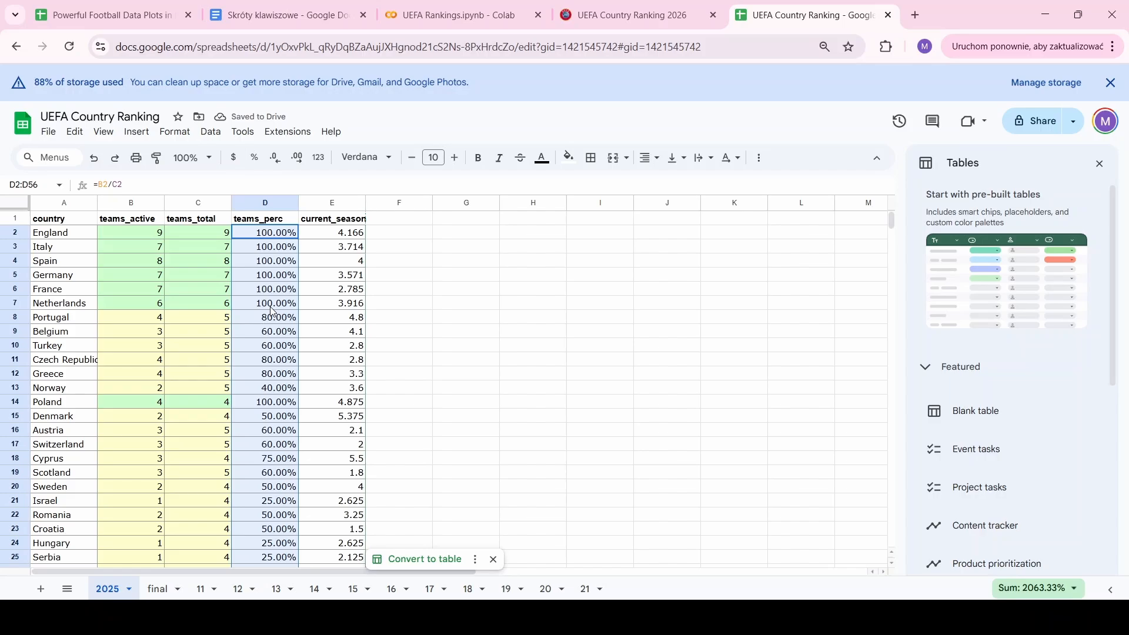
scroll(272, 377, down, 5)
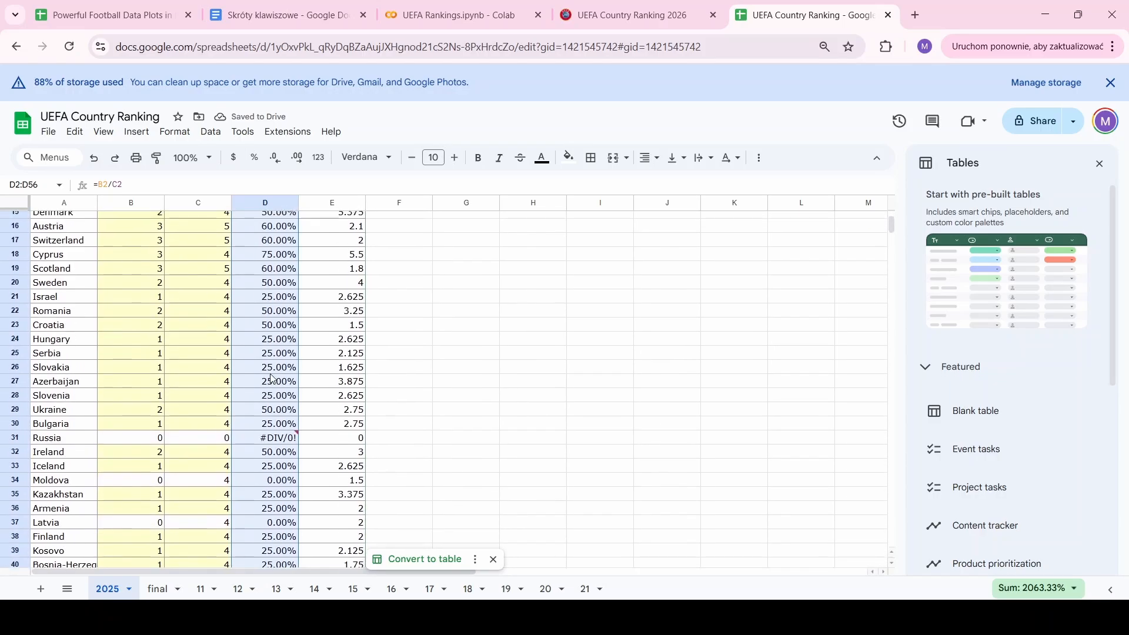
scroll(273, 379, down, 1)
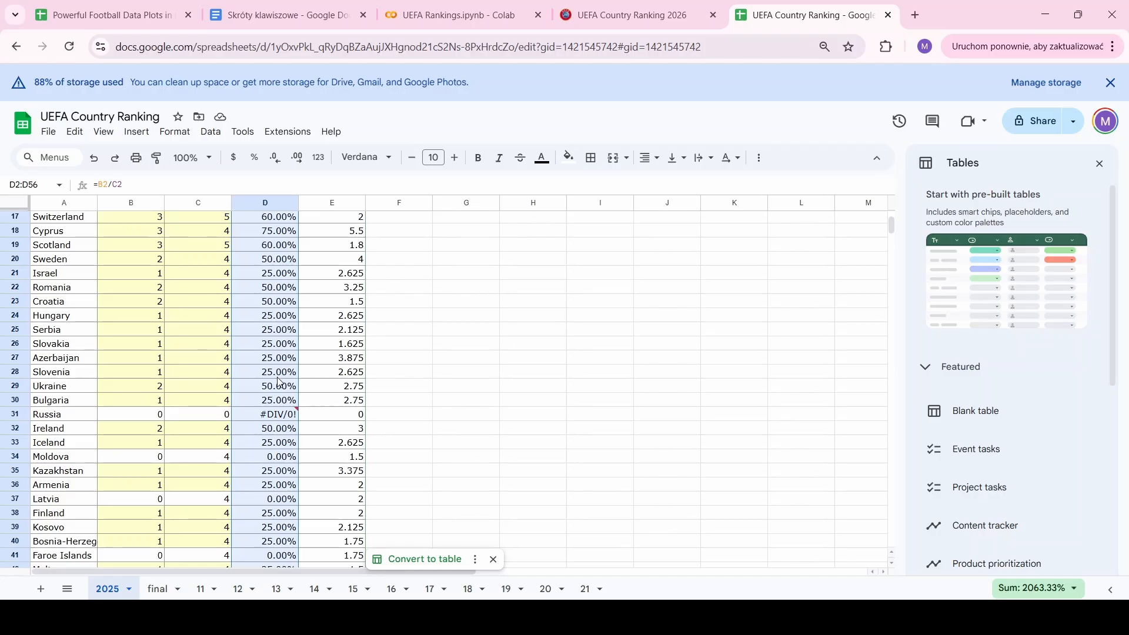
Replace Russia's #DIV/0! teams_perc in D31 with 0, displayed as 0.00%
click(279, 418)
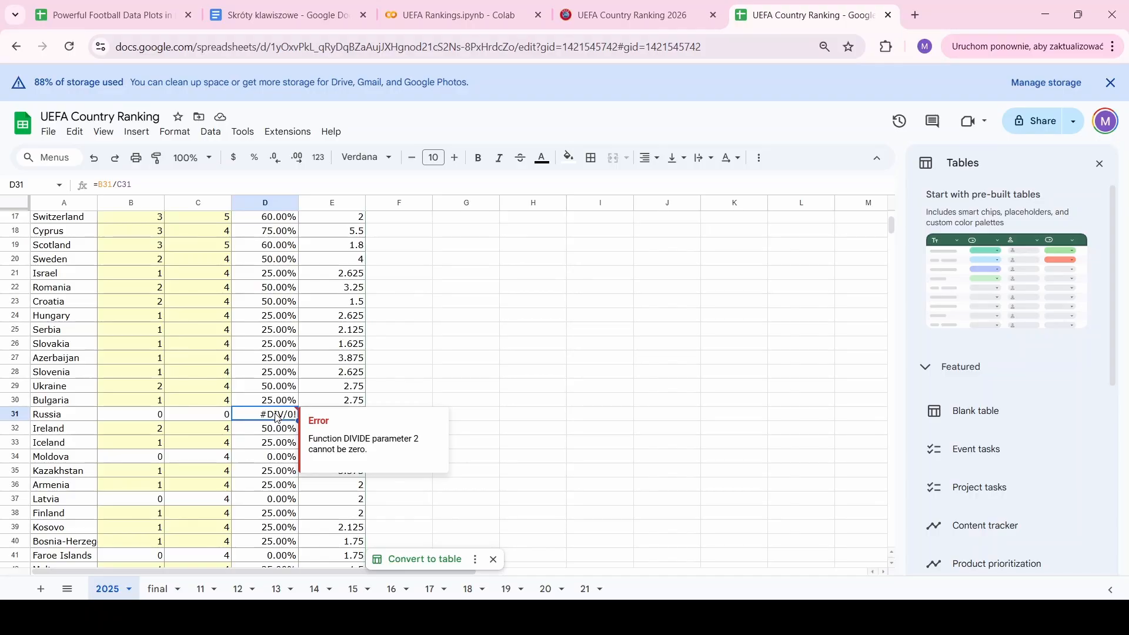
text(0)
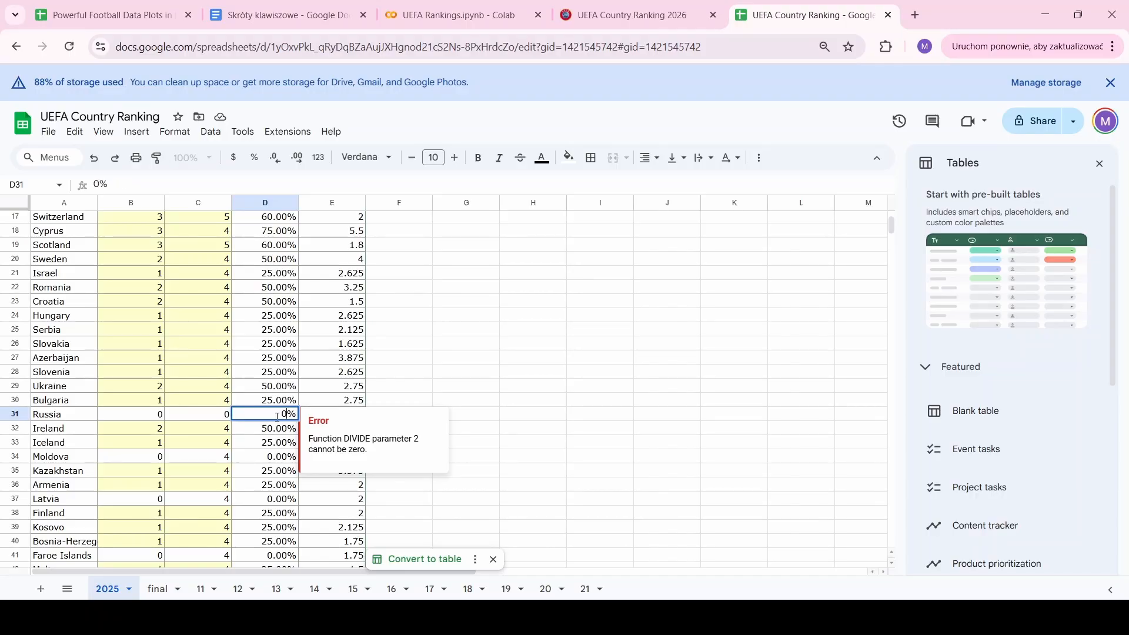
key(Return)
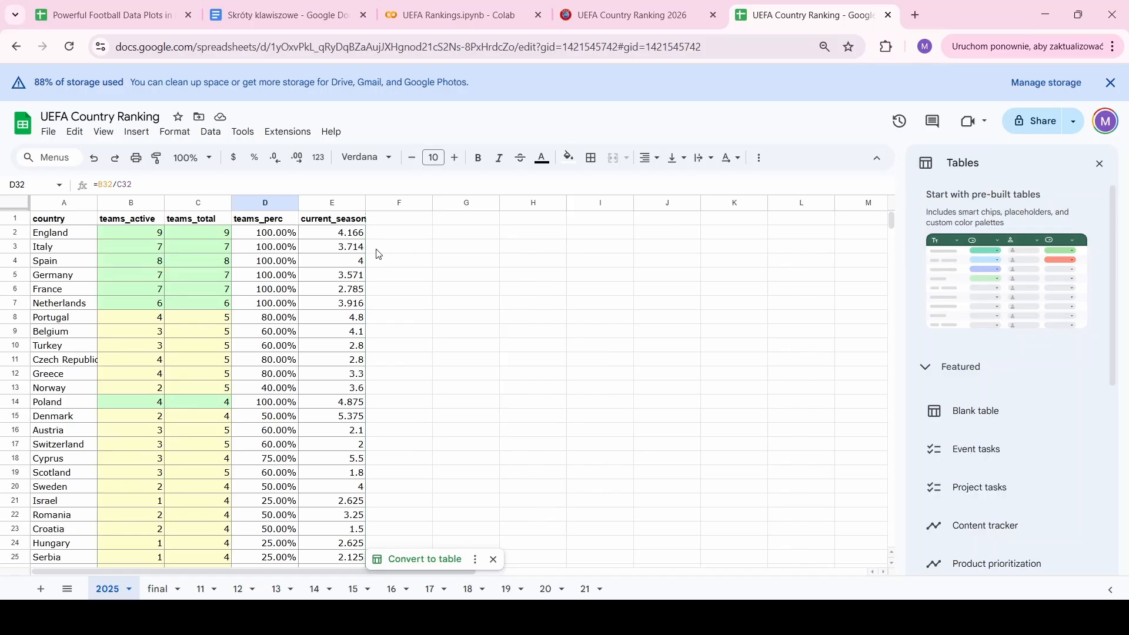
Download the sheet as a Comma Separated Values (.csv) file
click(47, 134)
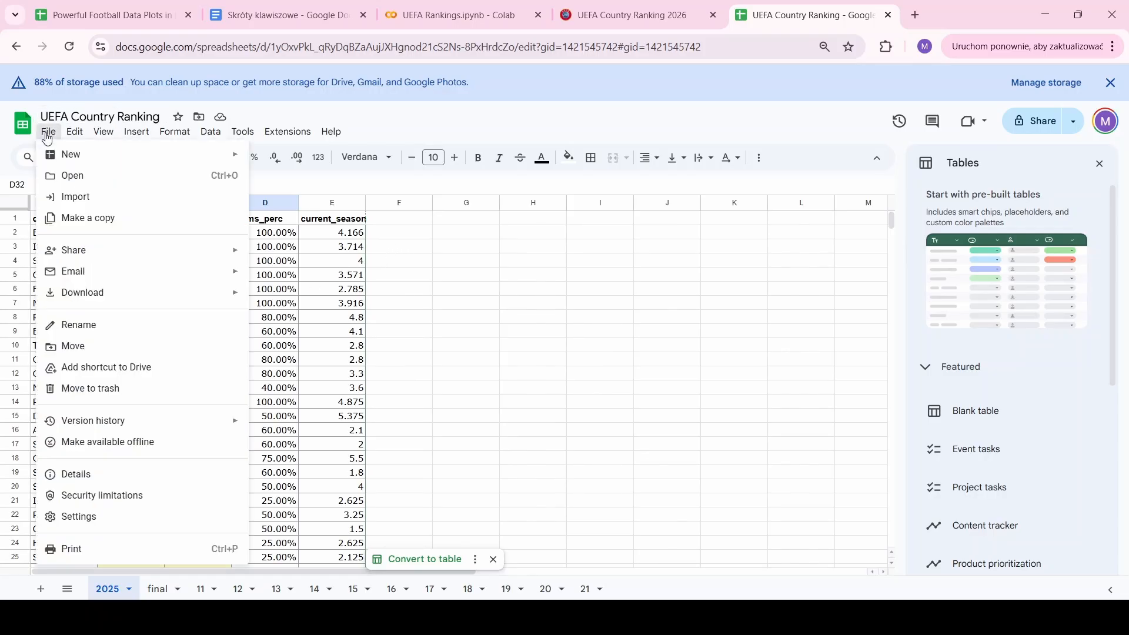
mouse_move(82, 292)
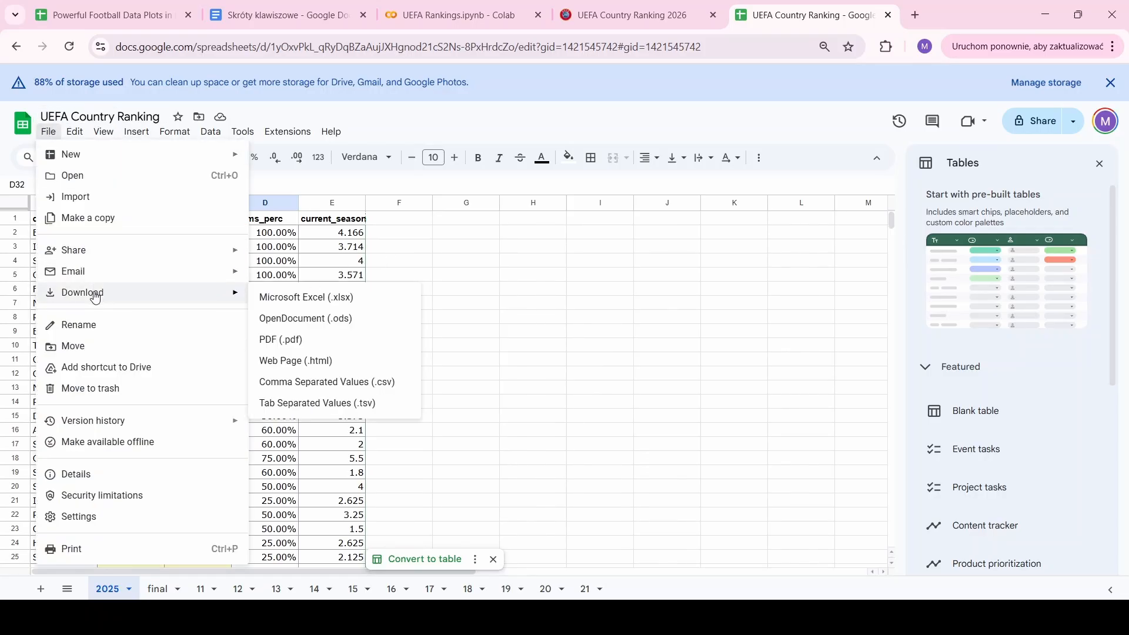
click(370, 383)
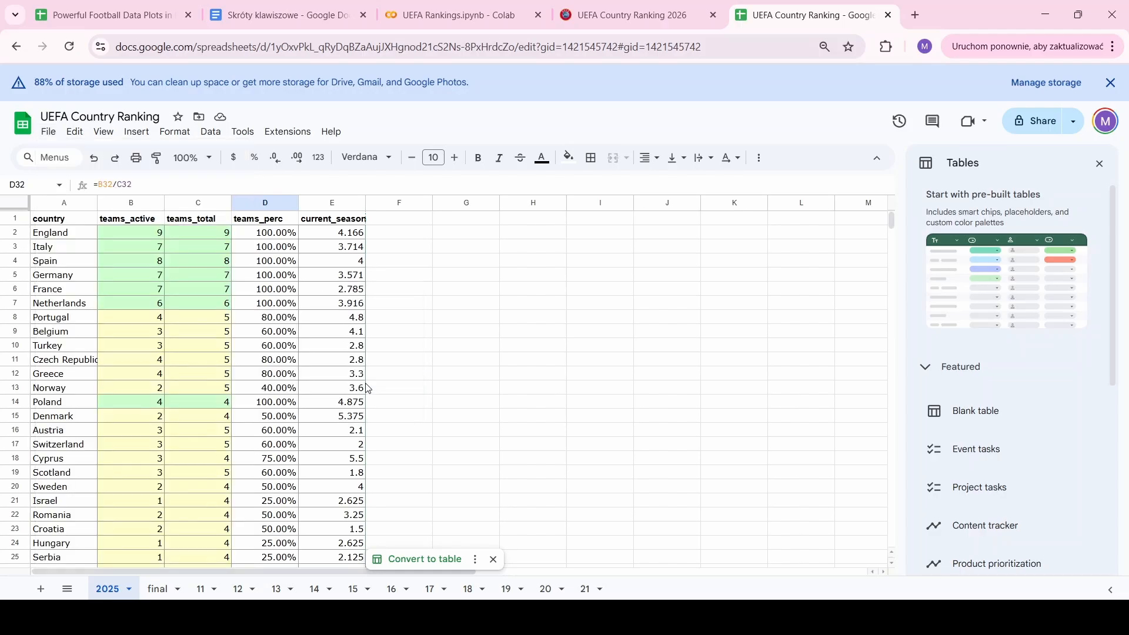